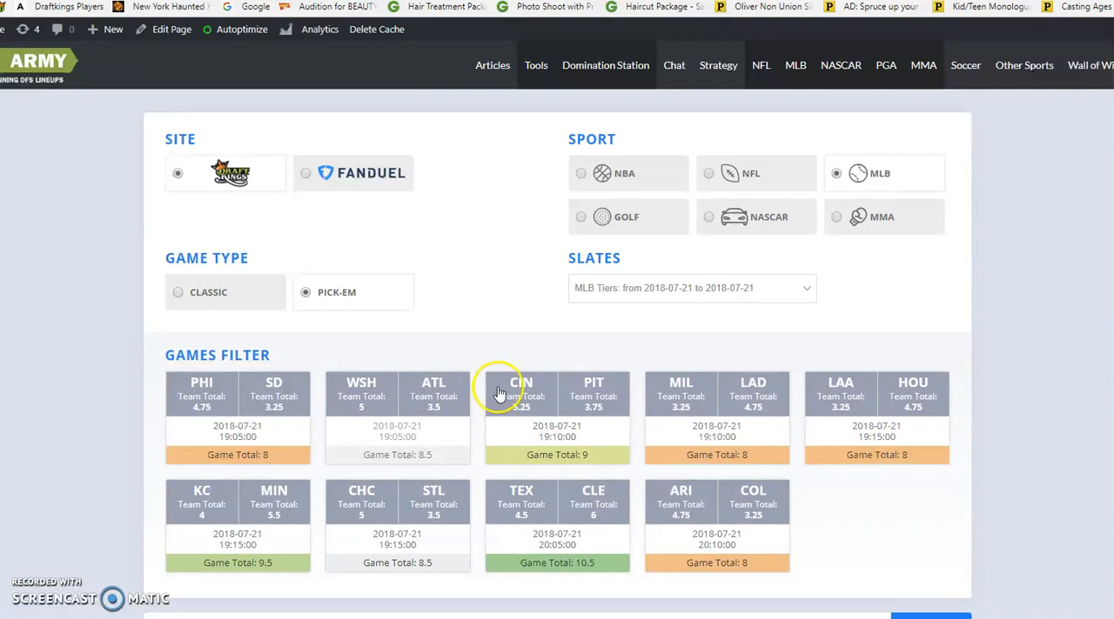
{"action": "left_click", "coordinate": [609, 297]}
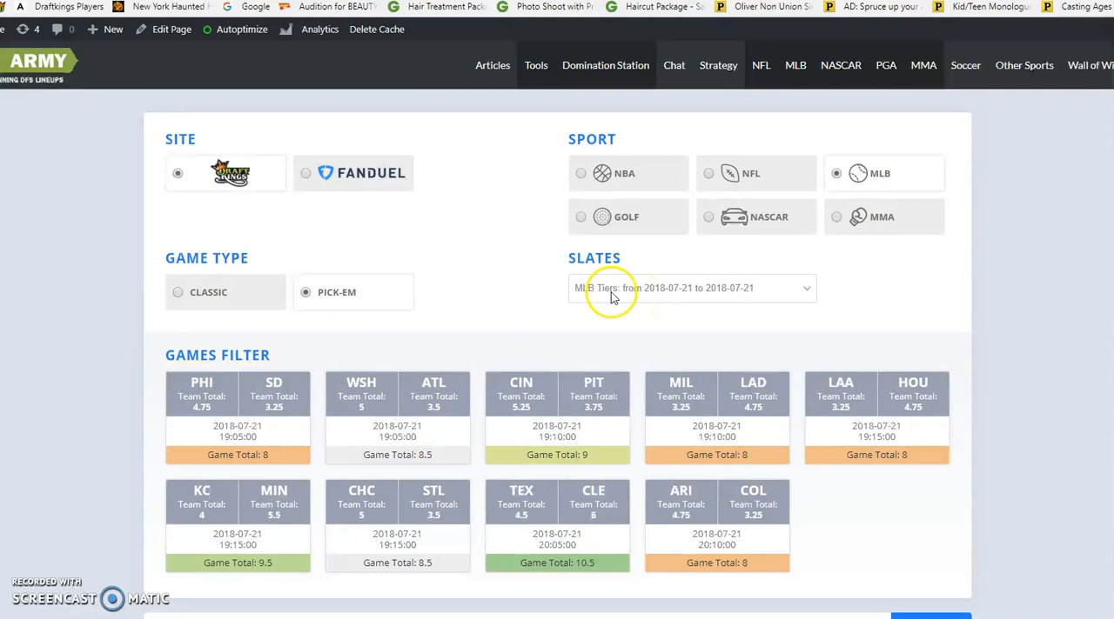
{"action": "left_click", "coordinate": [611, 304]}
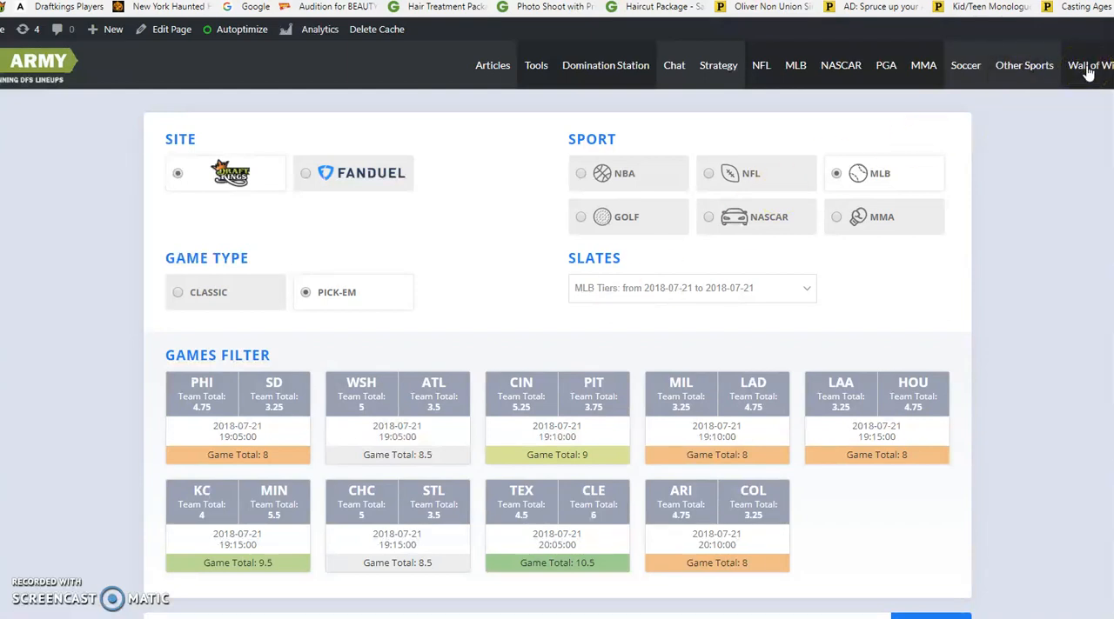
Open the Wall of Wins page and look through the members' winning lineups back to the 2/24/18 entry
{"action": "left_click", "coordinate": [550, 292]}
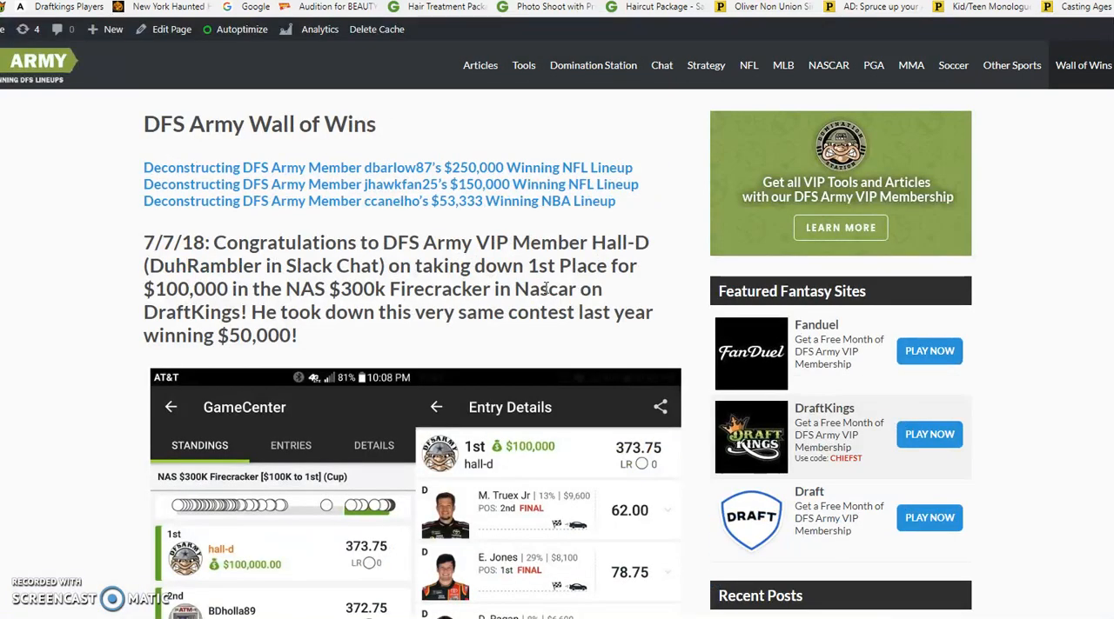
{"action": "scroll", "coordinate": [545, 292], "scroll_direction": "down", "scroll_amount": 1}
{"action": "scroll", "coordinate": [545, 293], "scroll_direction": "down", "scroll_amount": 1}
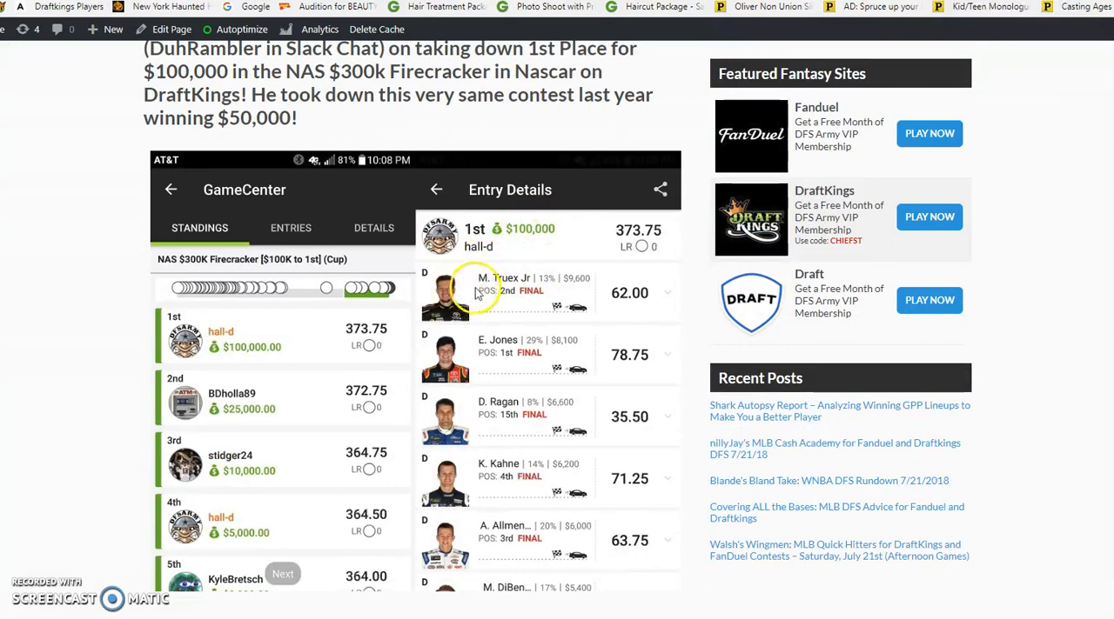
{"action": "scroll", "coordinate": [405, 325], "scroll_direction": "down", "scroll_amount": 6}
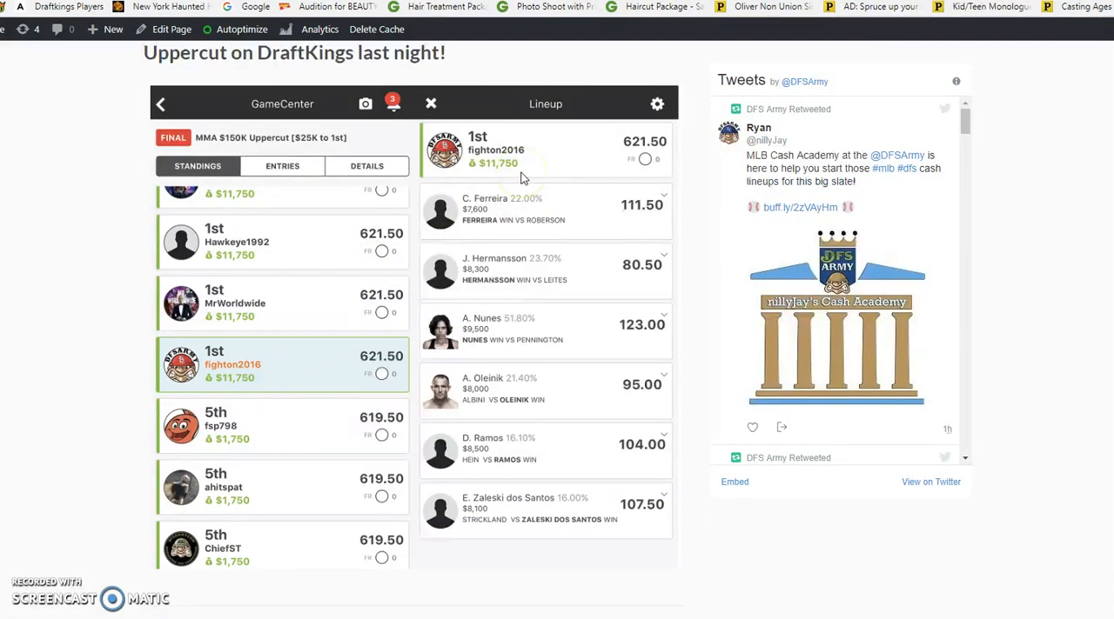
{"action": "scroll", "coordinate": [513, 180], "scroll_direction": "down", "scroll_amount": 5}
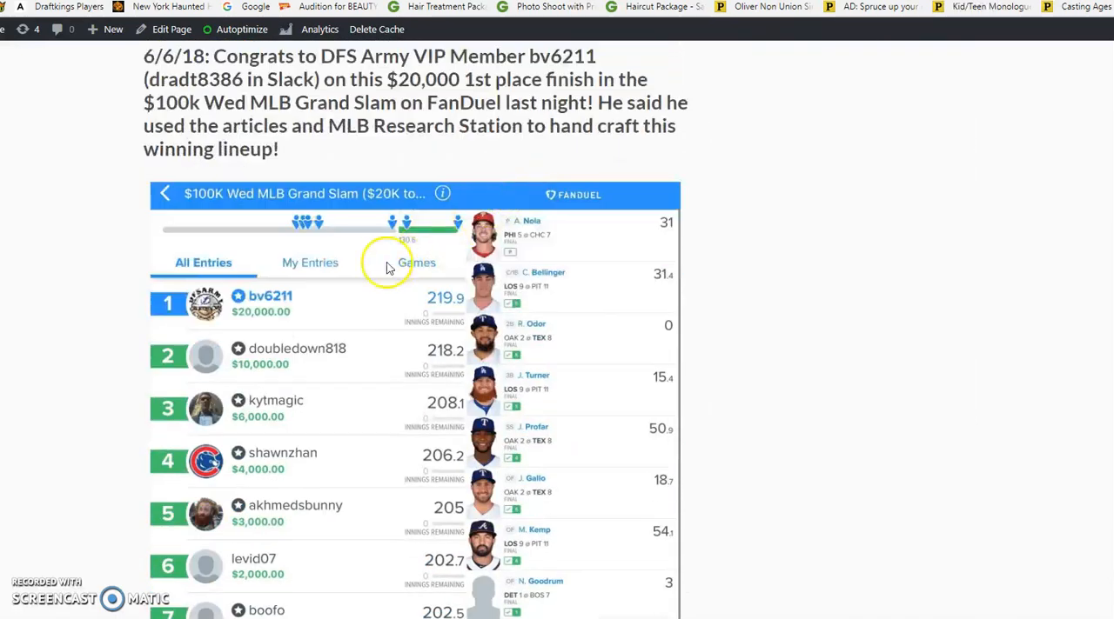
{"action": "scroll", "coordinate": [292, 314], "scroll_direction": "down", "scroll_amount": 4}
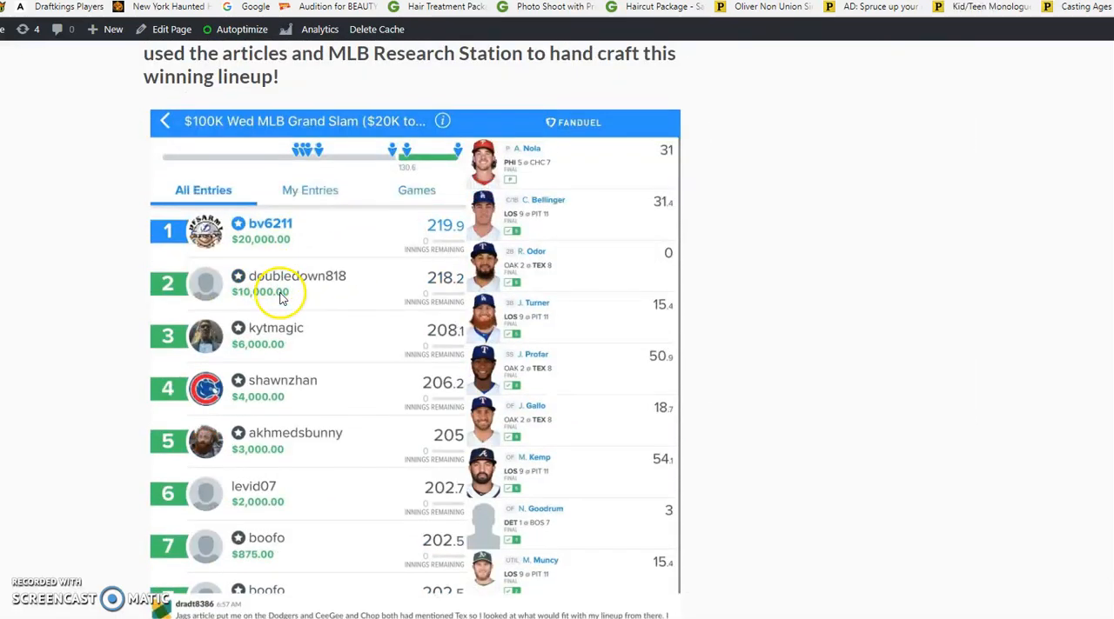
{"action": "scroll", "coordinate": [280, 291], "scroll_direction": "down", "scroll_amount": 3}
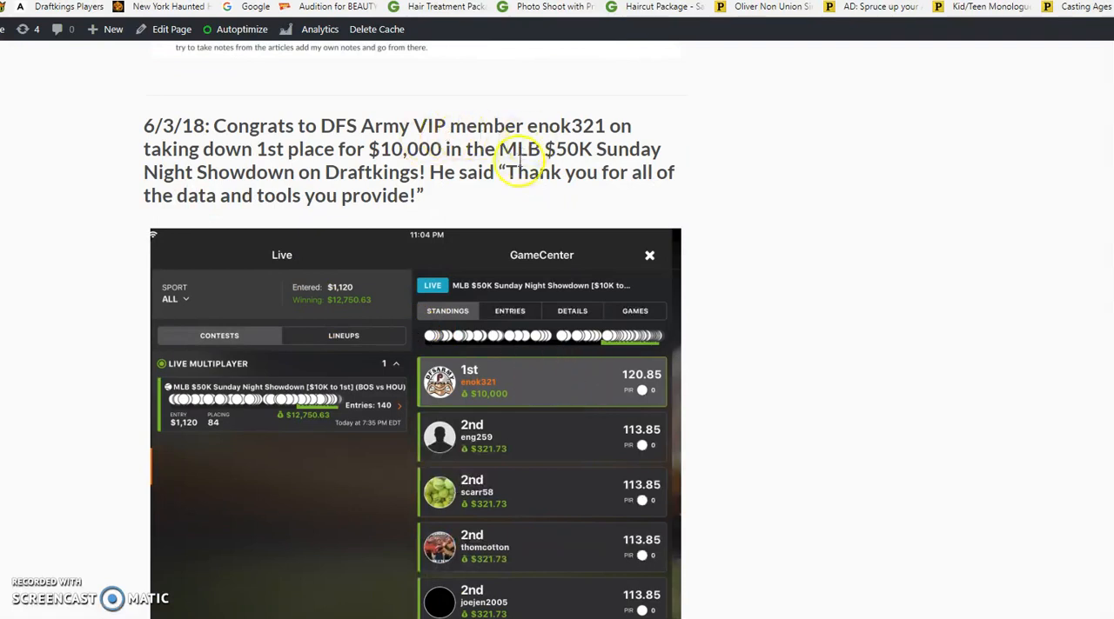
{"action": "scroll", "coordinate": [530, 200], "scroll_direction": "down", "scroll_amount": 4}
{"action": "scroll", "coordinate": [542, 202], "scroll_direction": "down", "scroll_amount": 4}
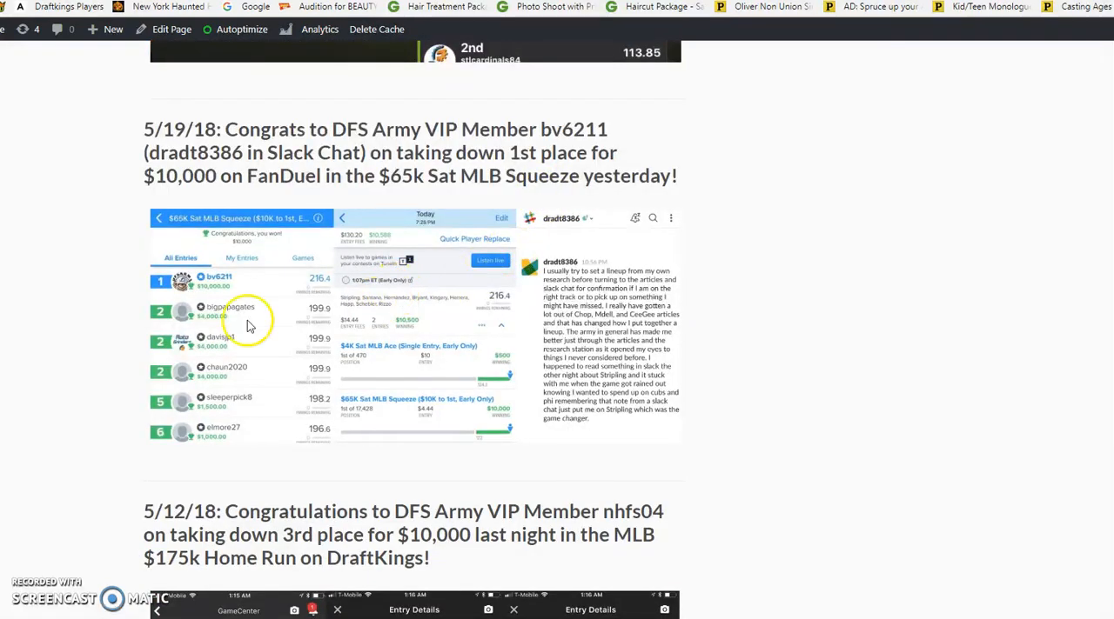
{"action": "scroll", "coordinate": [261, 296], "scroll_direction": "down", "scroll_amount": 7}
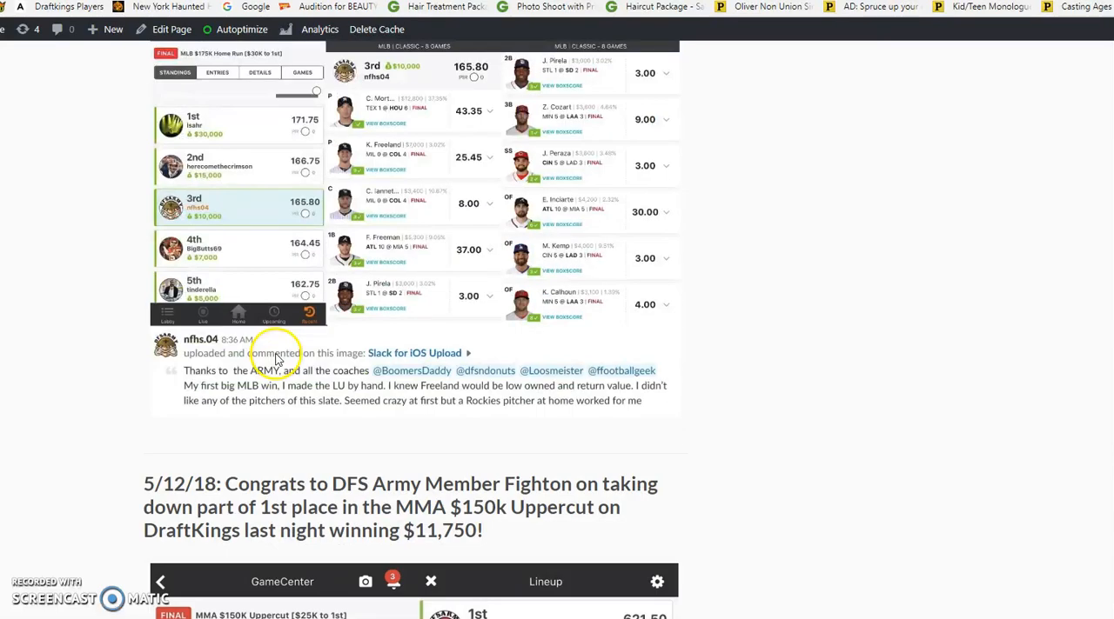
{"action": "scroll", "coordinate": [276, 359], "scroll_direction": "up", "scroll_amount": 1}
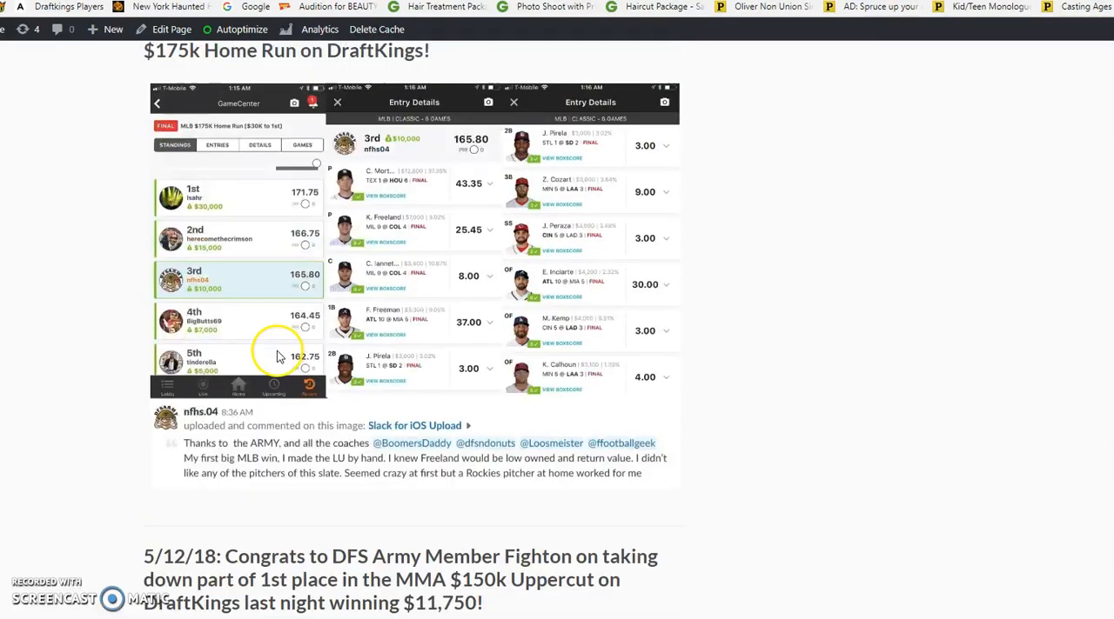
{"action": "scroll", "coordinate": [276, 357], "scroll_direction": "down", "scroll_amount": 6}
{"action": "scroll", "coordinate": [286, 305], "scroll_direction": "down", "scroll_amount": 5}
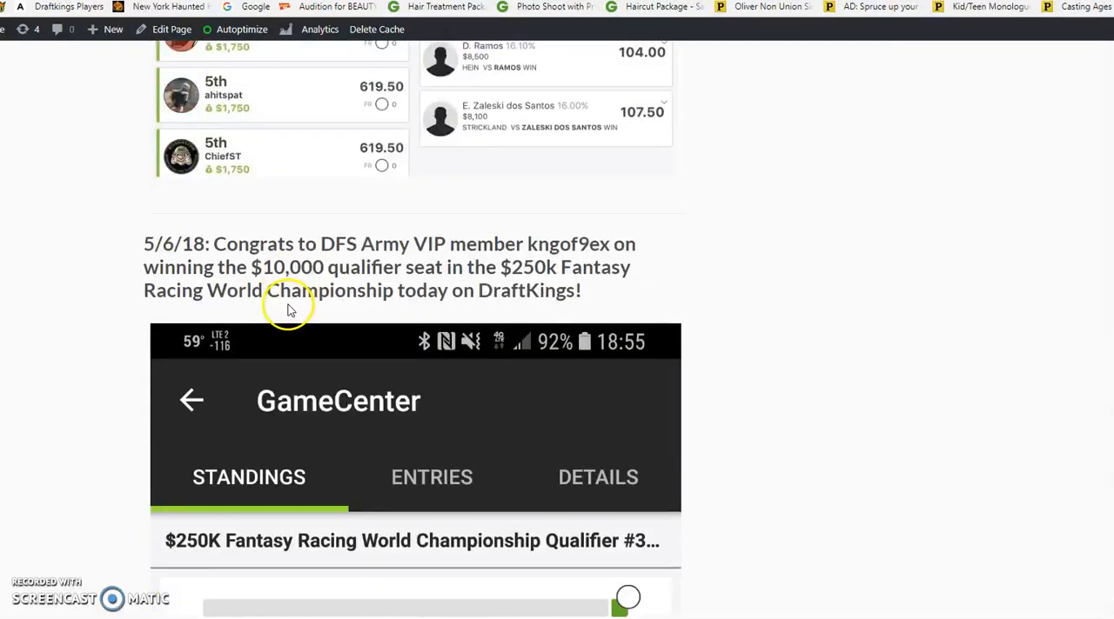
{"action": "scroll", "coordinate": [286, 296], "scroll_direction": "up", "scroll_amount": 2}
{"action": "scroll", "coordinate": [291, 299], "scroll_direction": "up", "scroll_amount": 3}
{"action": "scroll", "coordinate": [296, 304], "scroll_direction": "down", "scroll_amount": 4}
{"action": "scroll", "coordinate": [296, 305], "scroll_direction": "down", "scroll_amount": 12}
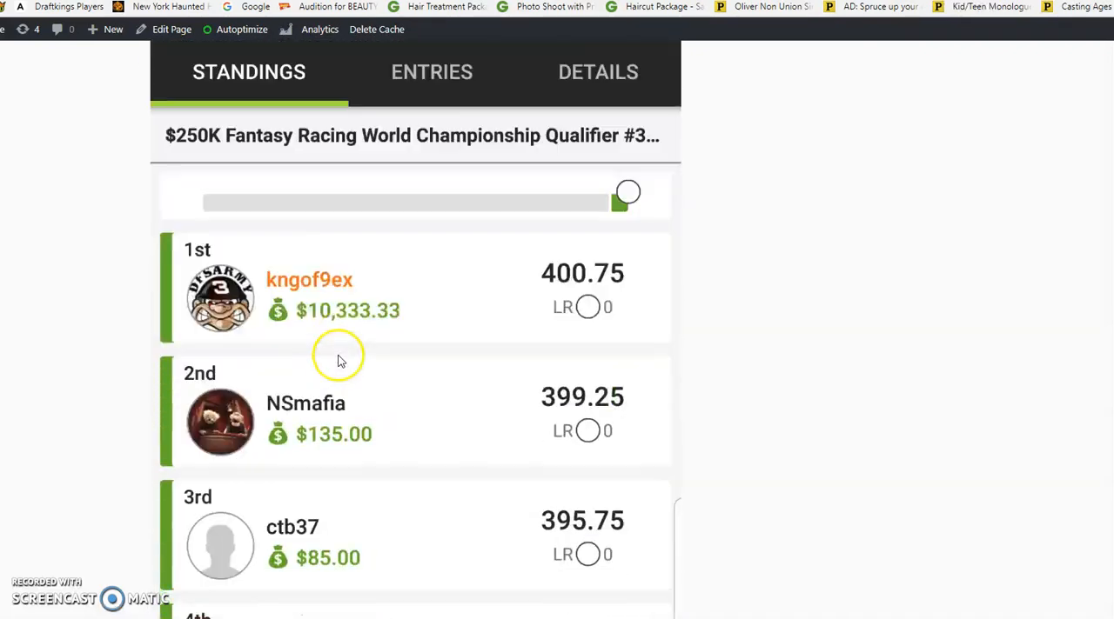
{"action": "scroll", "coordinate": [366, 259], "scroll_direction": "down", "scroll_amount": 1}
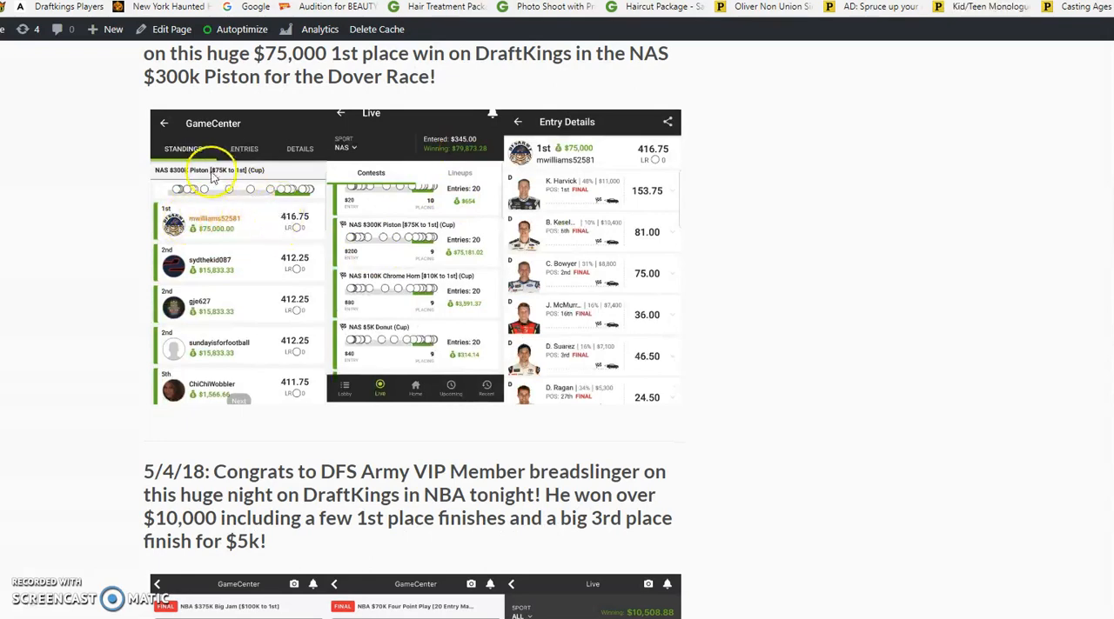
{"action": "scroll", "coordinate": [218, 234], "scroll_direction": "down", "scroll_amount": 6}
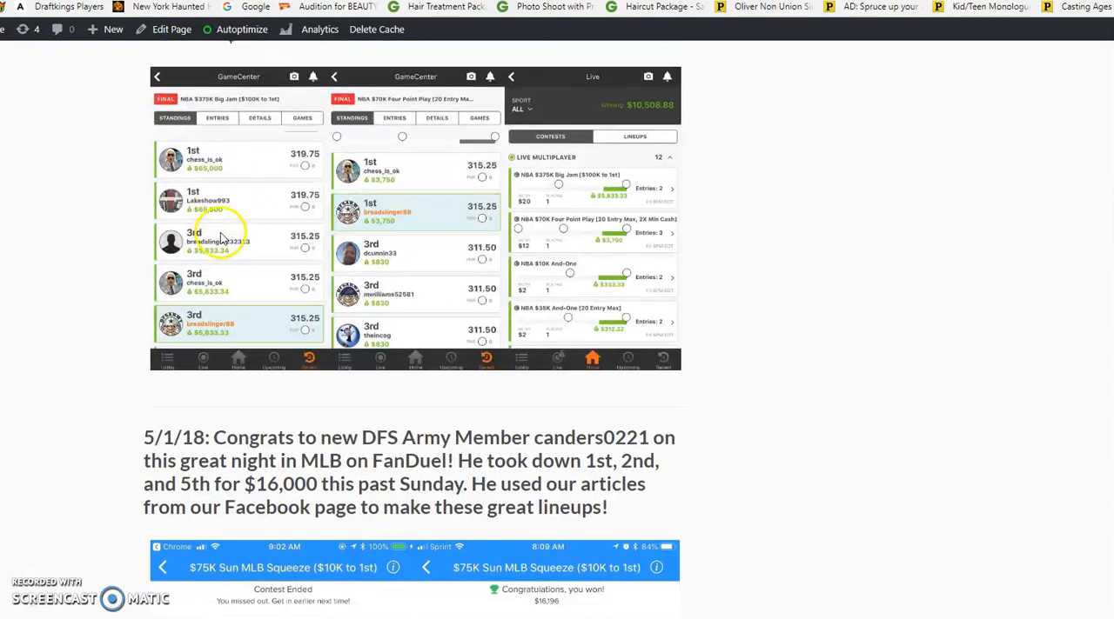
{"action": "scroll", "coordinate": [217, 252], "scroll_direction": "down", "scroll_amount": 12}
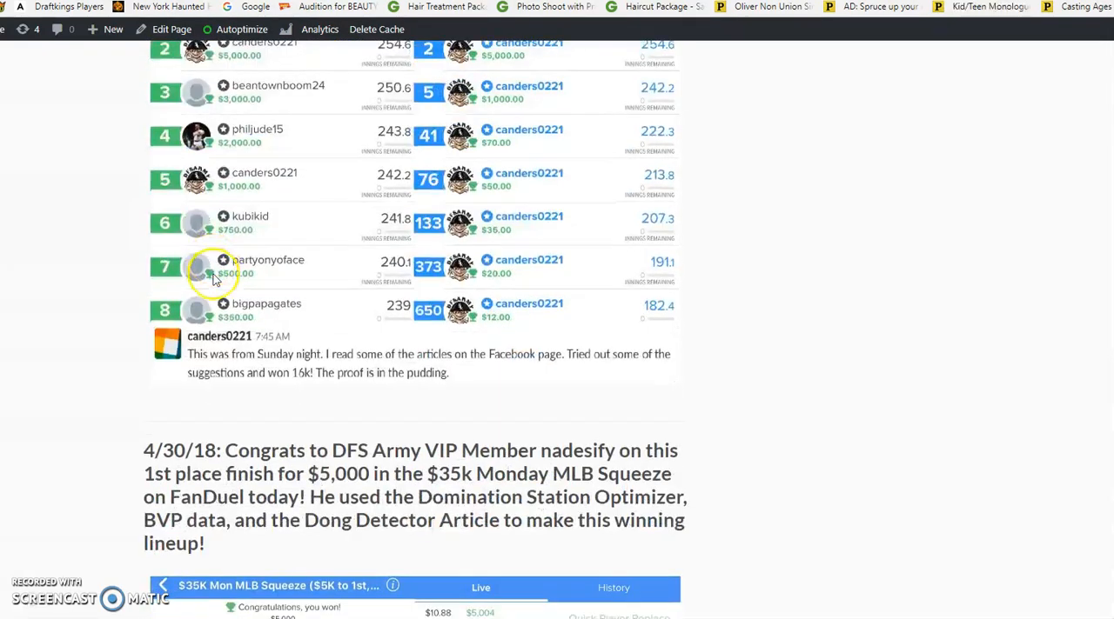
{"action": "scroll", "coordinate": [215, 278], "scroll_direction": "down", "scroll_amount": 10}
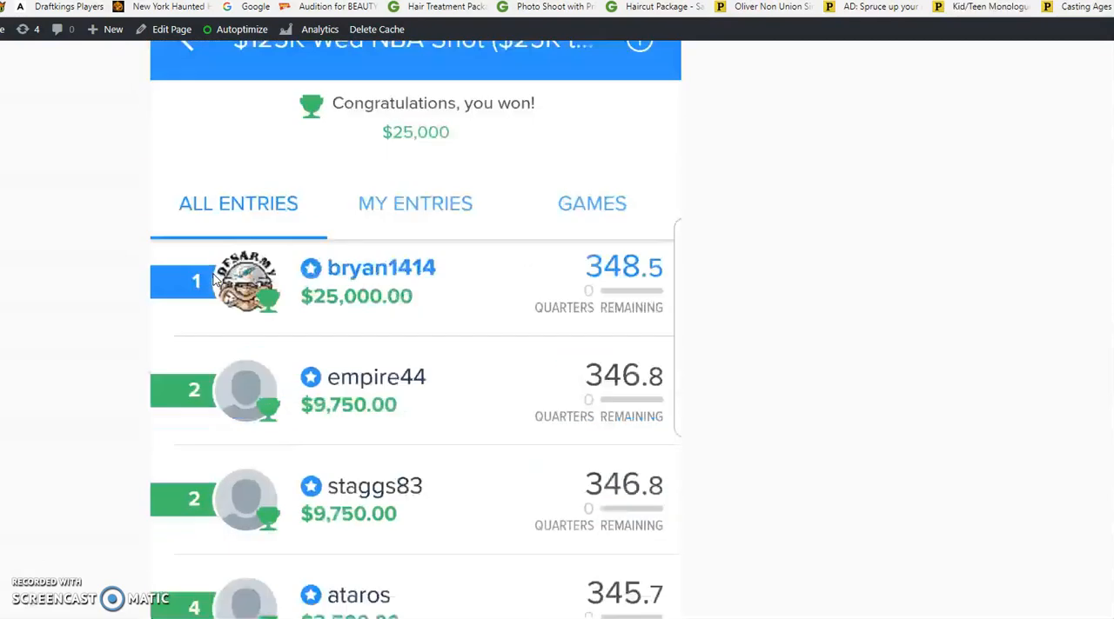
{"action": "scroll", "coordinate": [409, 218], "scroll_direction": "up", "scroll_amount": 2}
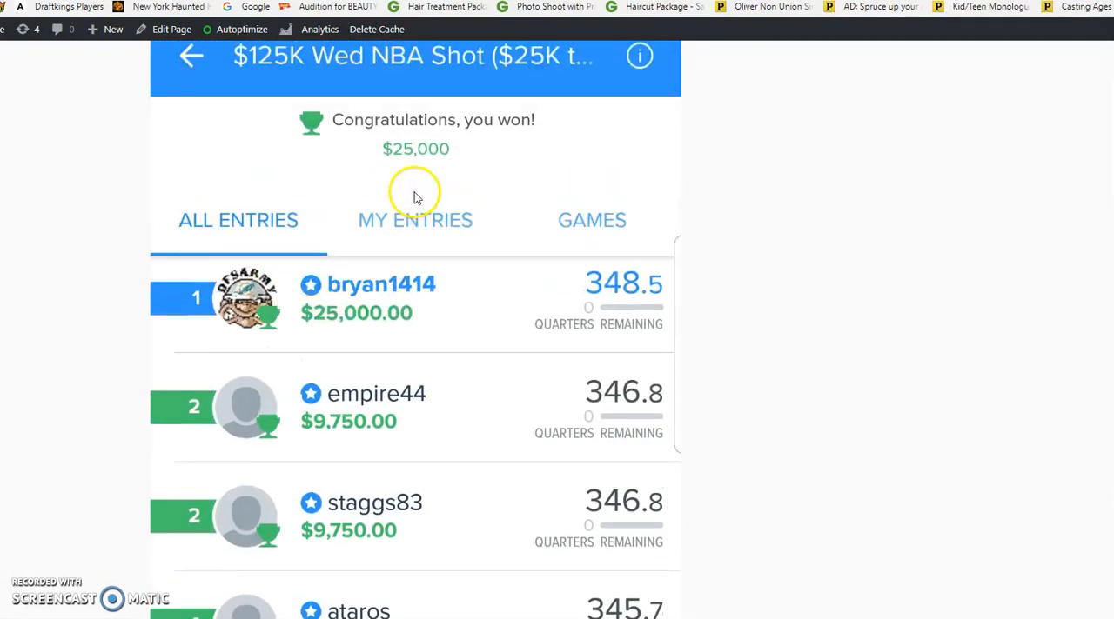
{"action": "scroll", "coordinate": [500, 196], "scroll_direction": "down", "scroll_amount": 3}
{"action": "scroll", "coordinate": [496, 205], "scroll_direction": "down", "scroll_amount": 8}
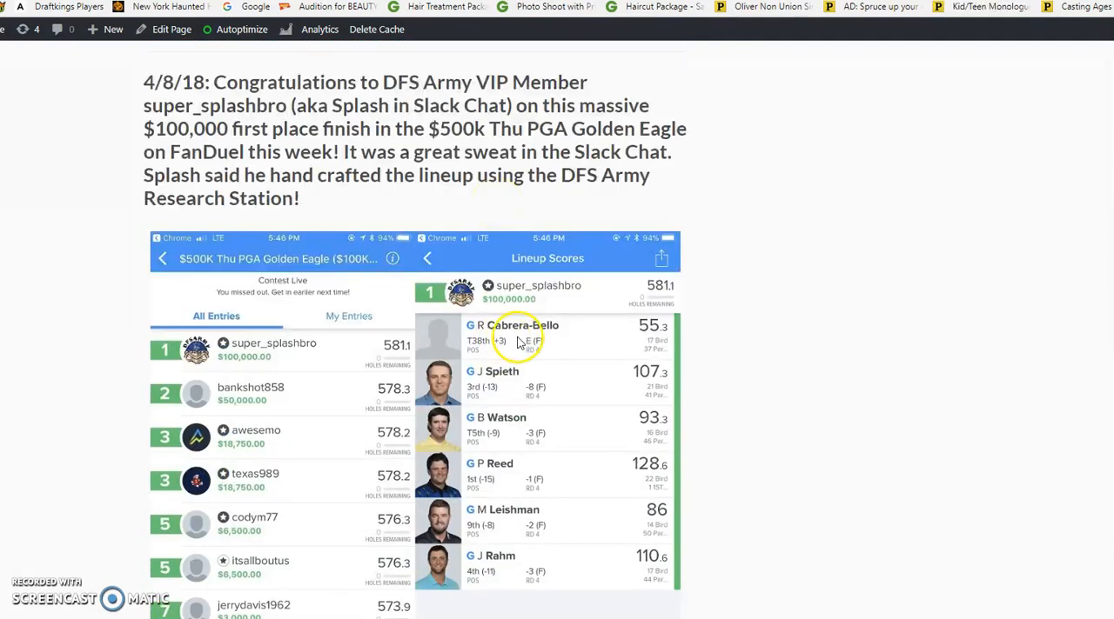
{"action": "scroll", "coordinate": [504, 344], "scroll_direction": "down", "scroll_amount": 6}
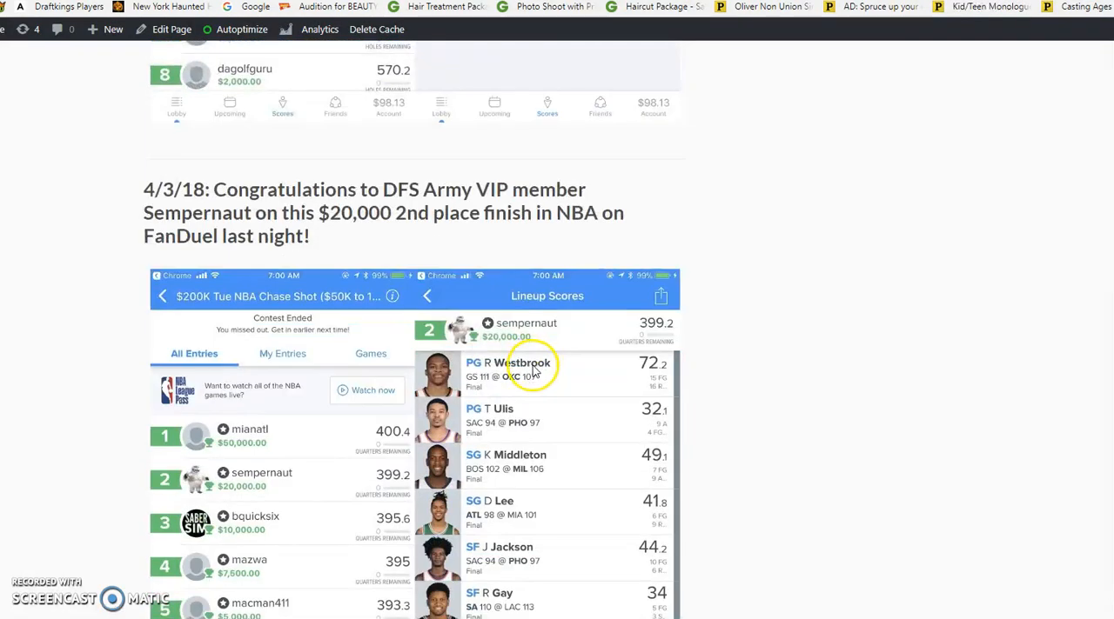
{"action": "scroll", "coordinate": [533, 369], "scroll_direction": "down", "scroll_amount": 8}
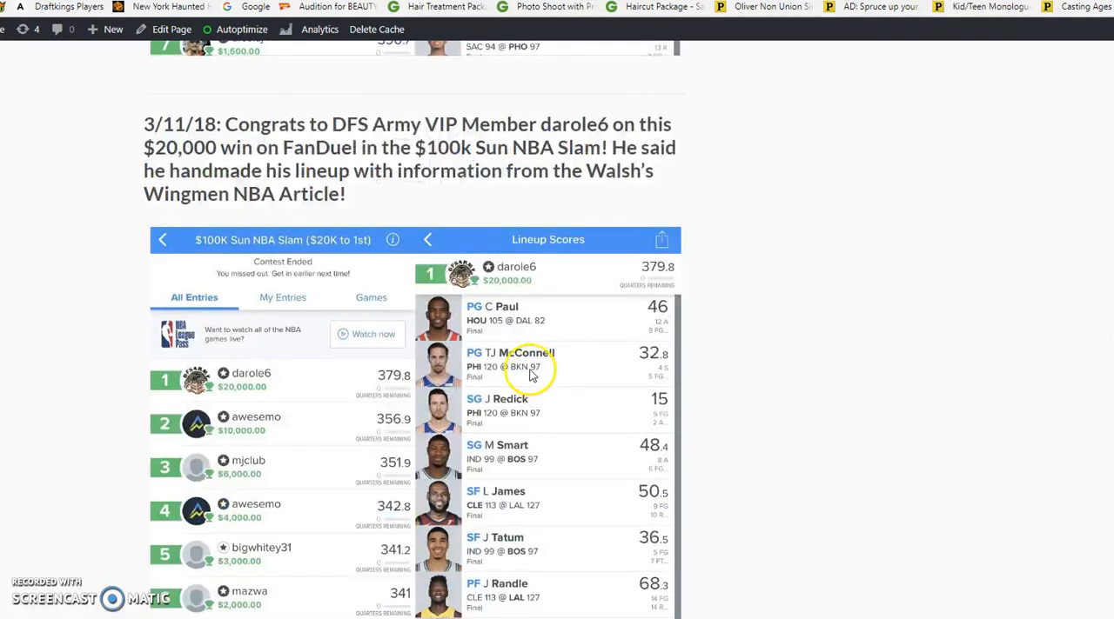
{"action": "scroll", "coordinate": [531, 368], "scroll_direction": "down", "scroll_amount": 7}
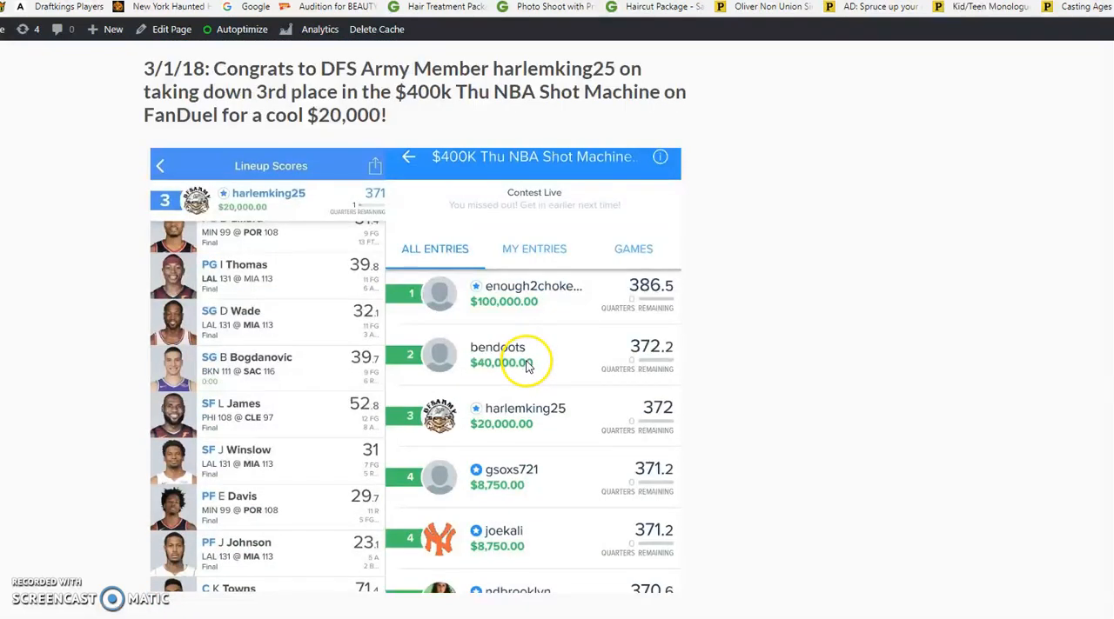
{"action": "scroll", "coordinate": [527, 365], "scroll_direction": "down", "scroll_amount": 8}
{"action": "scroll", "coordinate": [526, 365], "scroll_direction": "up", "scroll_amount": 2}
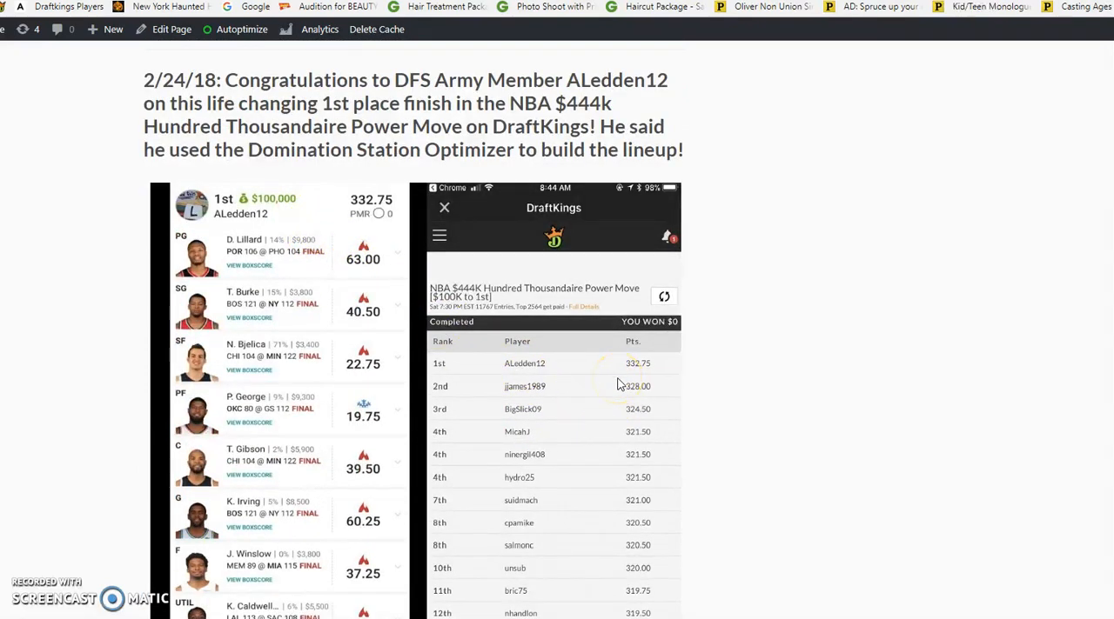
Return to the lineup optimizer for DraftKings MLB Pick-Em and load the first MLB Tiers slate for 2018-07-21
{"action": "scroll", "coordinate": [579, 385], "scroll_direction": "up", "scroll_amount": 15}
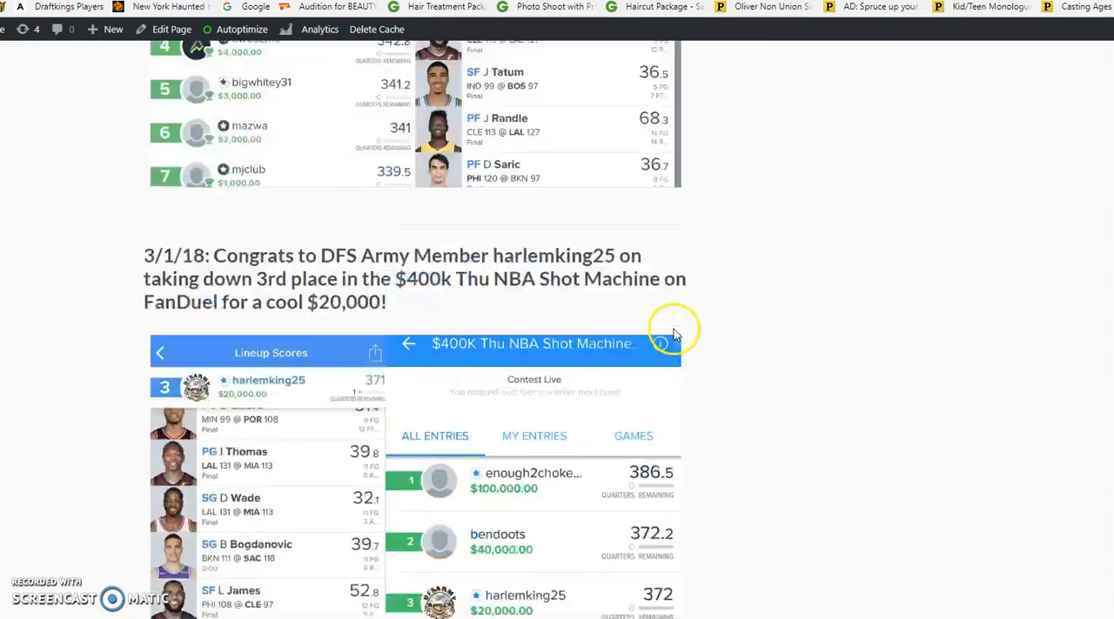
{"action": "scroll", "coordinate": [668, 348], "scroll_direction": "up", "scroll_amount": 15}
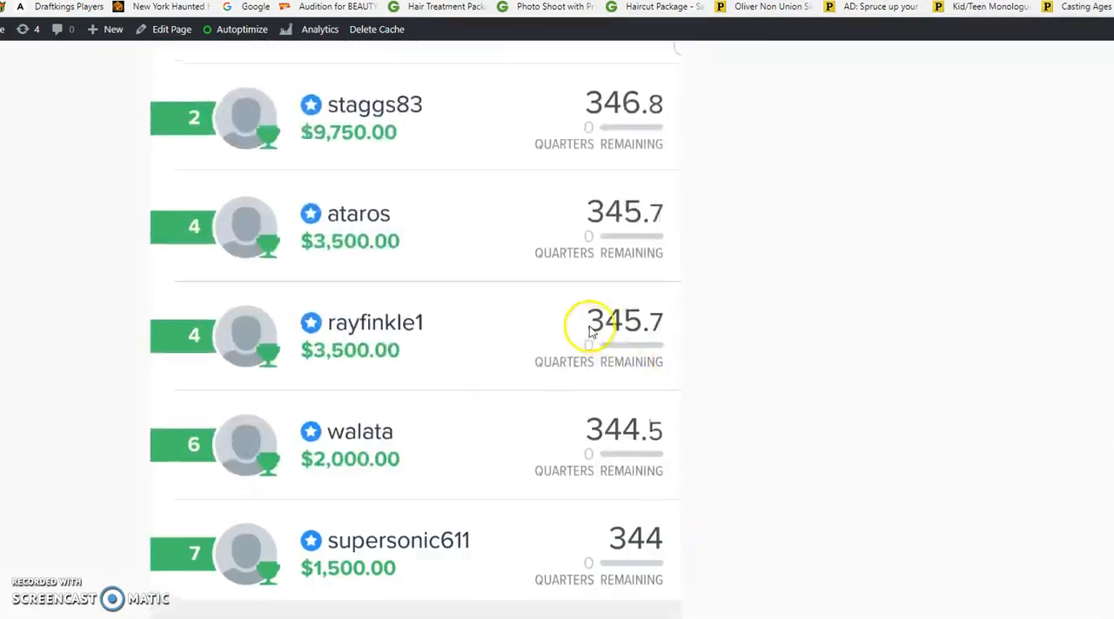
{"action": "scroll", "coordinate": [662, 348], "scroll_direction": "up", "scroll_amount": 10}
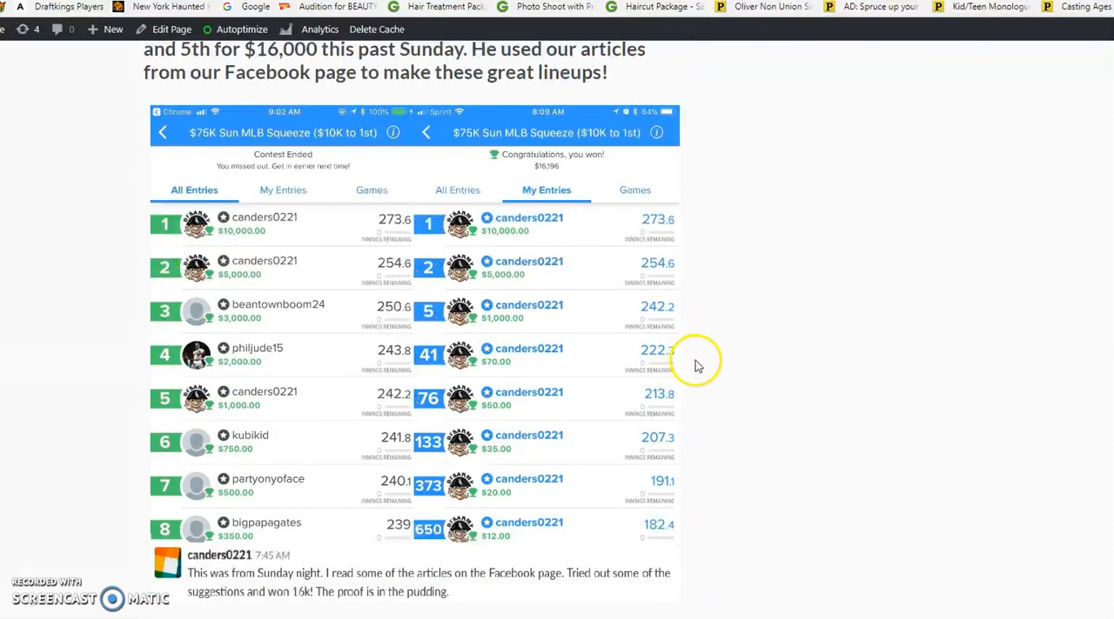
{"action": "scroll", "coordinate": [696, 367], "scroll_direction": "up", "scroll_amount": 15}
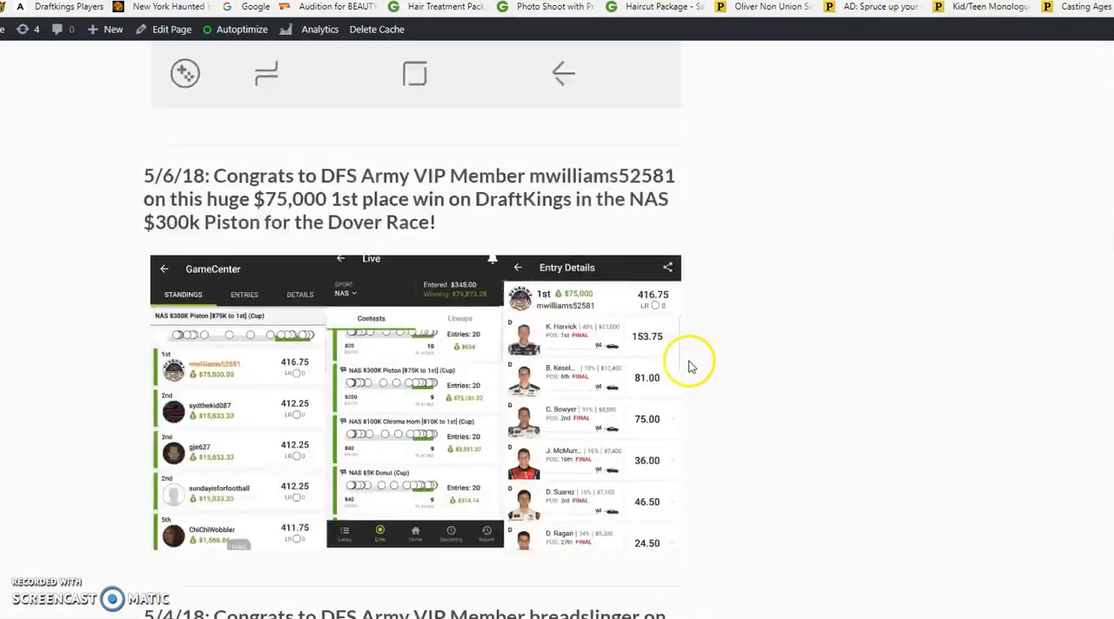
{"action": "scroll", "coordinate": [703, 364], "scroll_direction": "up", "scroll_amount": 10}
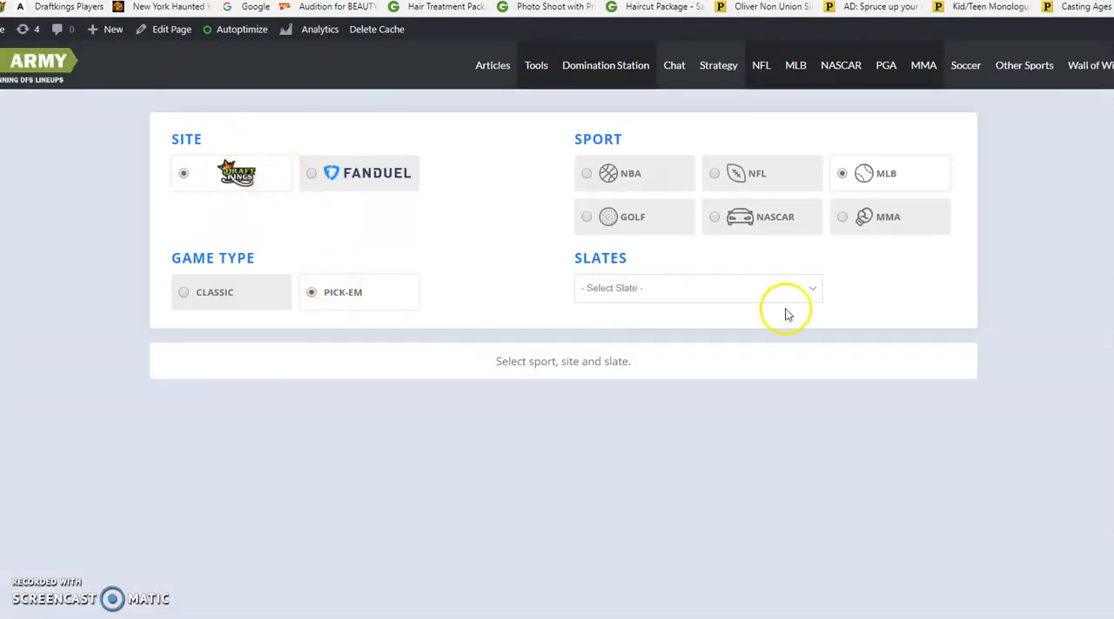
{"action": "left_click", "coordinate": [767, 277]}
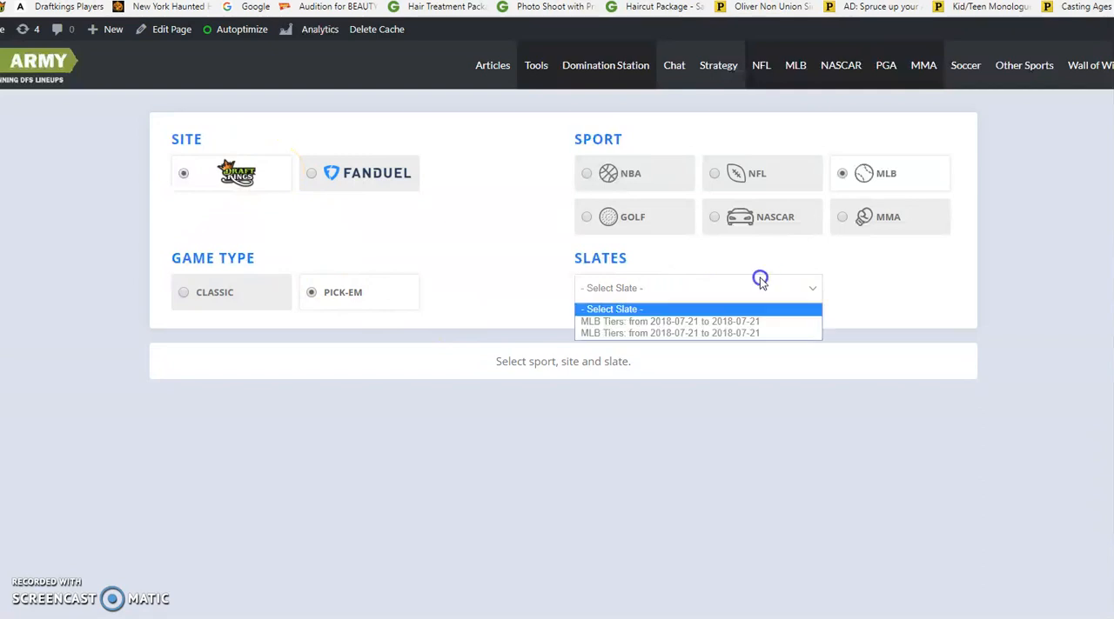
{"action": "left_click", "coordinate": [731, 322]}
Examine the slate's games filter, the optimizer settings and the player table with its tiers, projections and DFSArmy grades
{"action": "scroll", "coordinate": [726, 316], "scroll_direction": "down", "scroll_amount": 7}
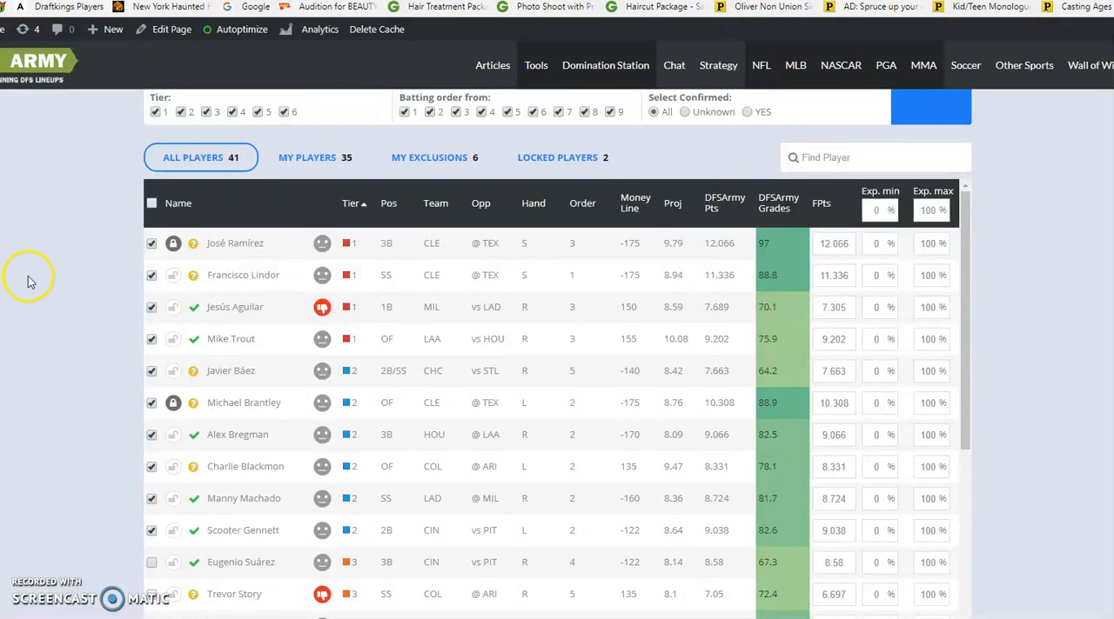
{"action": "scroll", "coordinate": [29, 281], "scroll_direction": "up", "scroll_amount": 7}
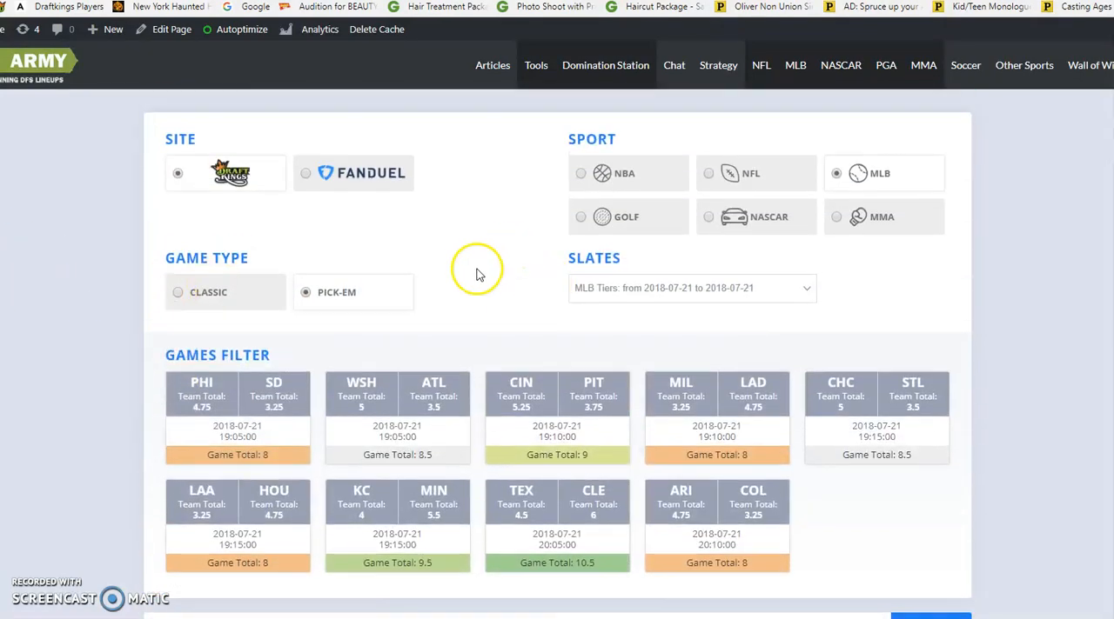
{"action": "scroll", "coordinate": [883, 463], "scroll_direction": "down", "scroll_amount": 3}
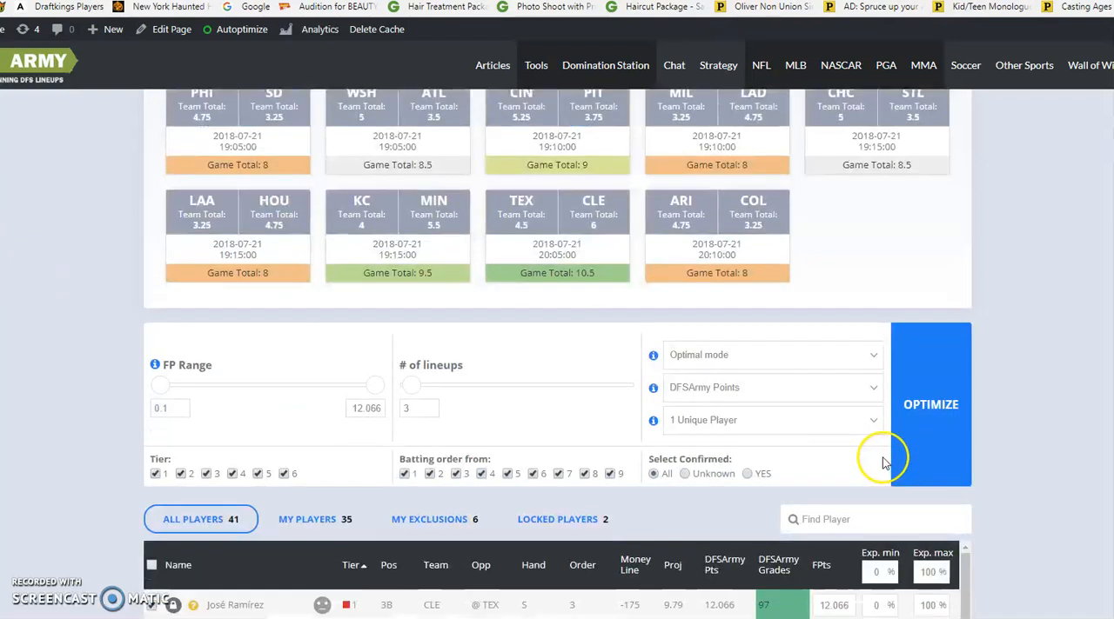
{"action": "scroll", "coordinate": [183, 409], "scroll_direction": "down", "scroll_amount": 2}
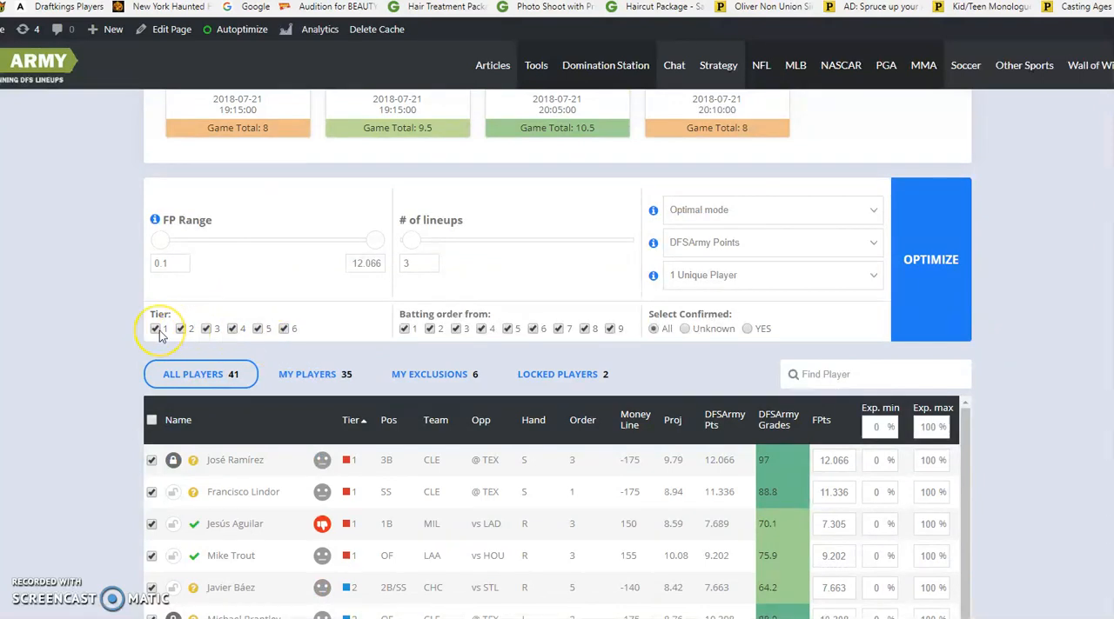
{"action": "scroll", "coordinate": [336, 386], "scroll_direction": "down", "scroll_amount": 3}
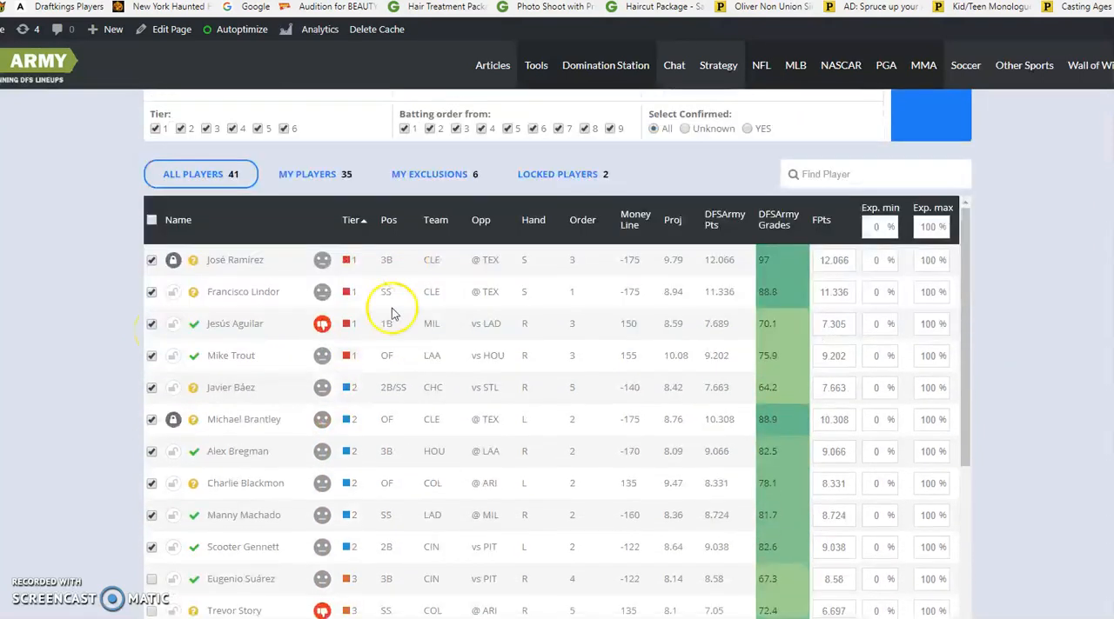
{"action": "scroll", "coordinate": [778, 218], "scroll_direction": "up", "scroll_amount": 1}
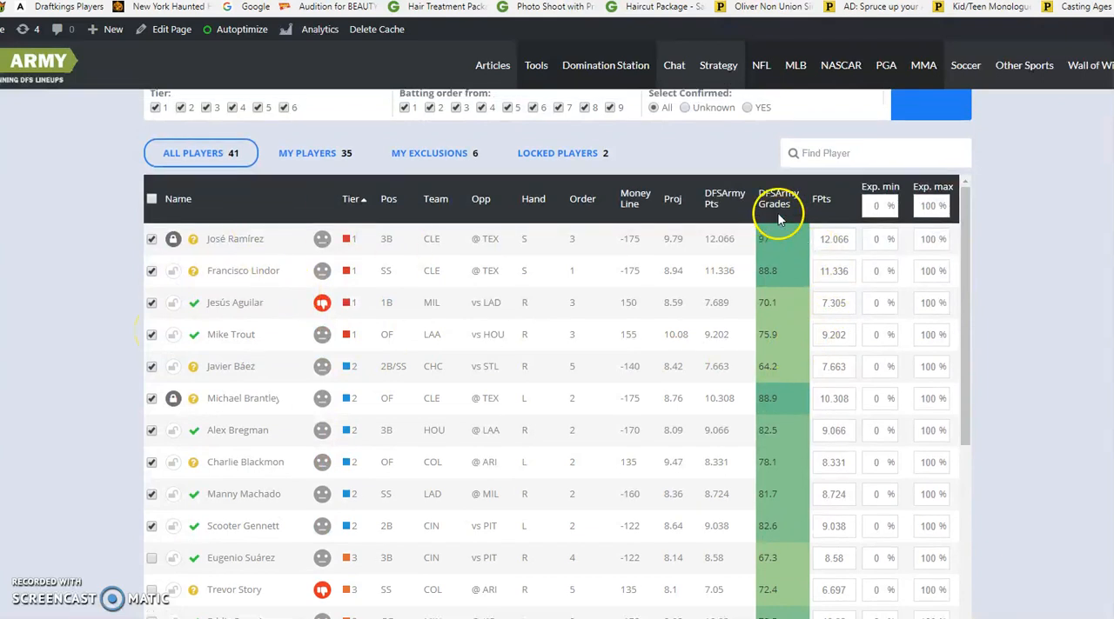
Reset the optimizer settings to clear the existing player locks, exclusions and ratings
{"action": "scroll", "coordinate": [1026, 392], "scroll_direction": "down", "scroll_amount": 3}
{"action": "left_click", "coordinate": [890, 561]}
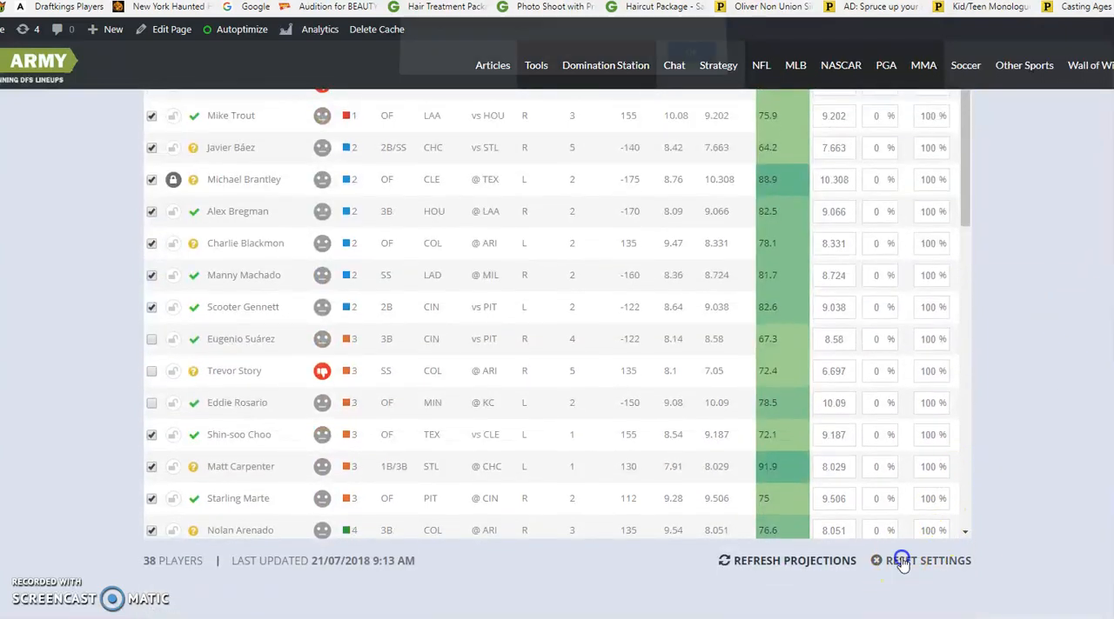
{"action": "left_click", "coordinate": [696, 66]}
{"action": "left_click", "coordinate": [924, 565]}
{"action": "left_click", "coordinate": [688, 65]}
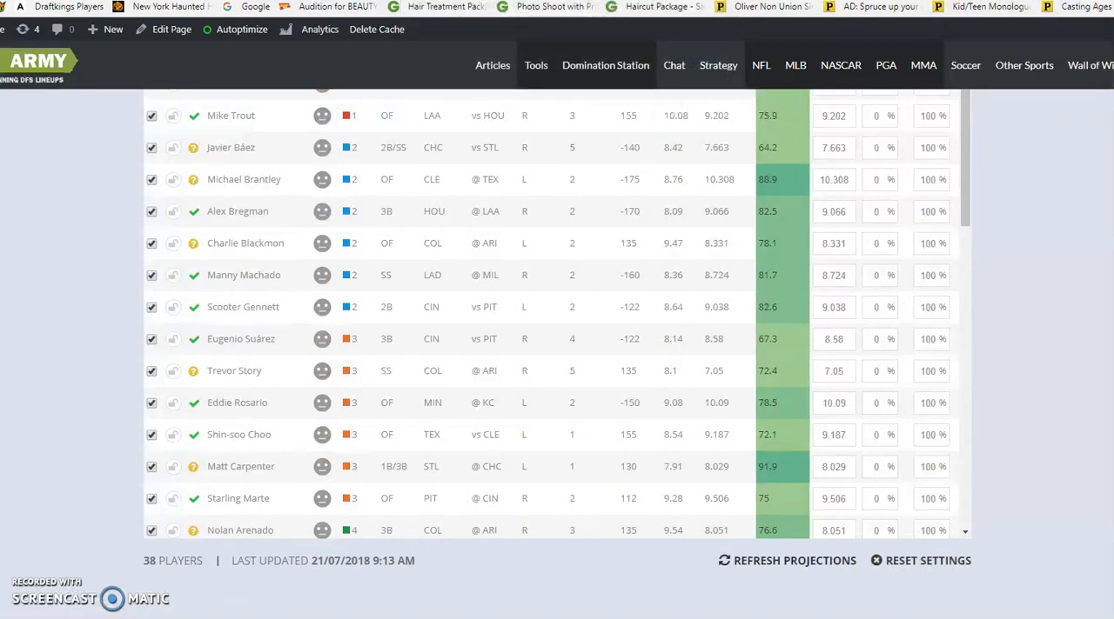
{"action": "scroll", "coordinate": [313, 391], "scroll_direction": "up", "scroll_amount": 3}
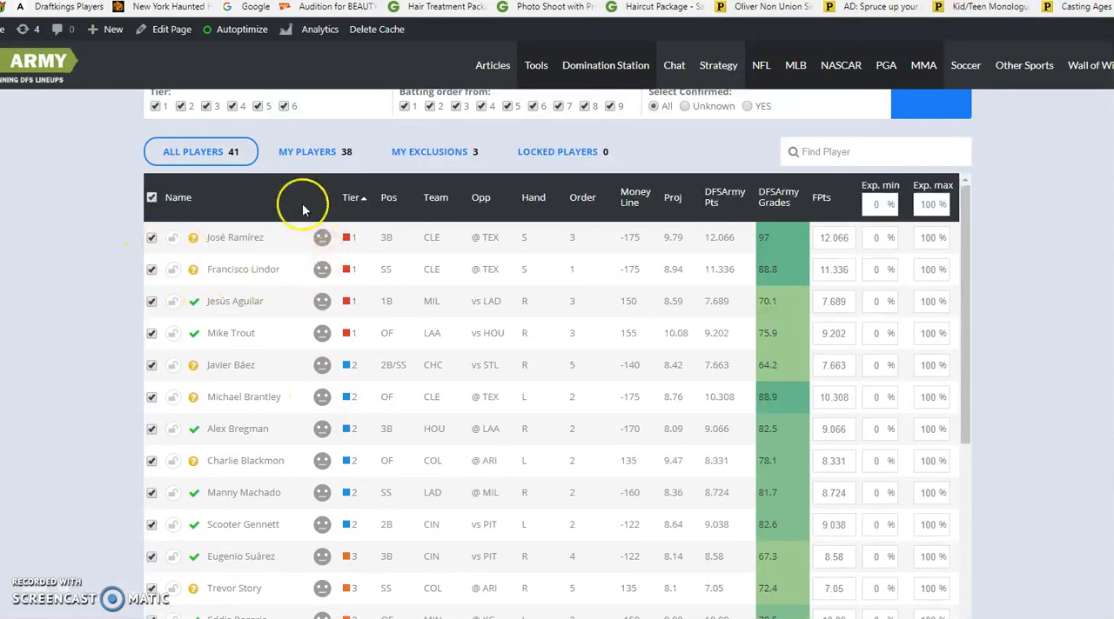
Examine the optimizer settings and compare the projections, DFSArmy points and DFSArmy grades of the players in tiers 1 to 5
{"action": "scroll", "coordinate": [348, 251], "scroll_direction": "up", "scroll_amount": 2}
{"action": "scroll", "coordinate": [326, 252], "scroll_direction": "up", "scroll_amount": 2}
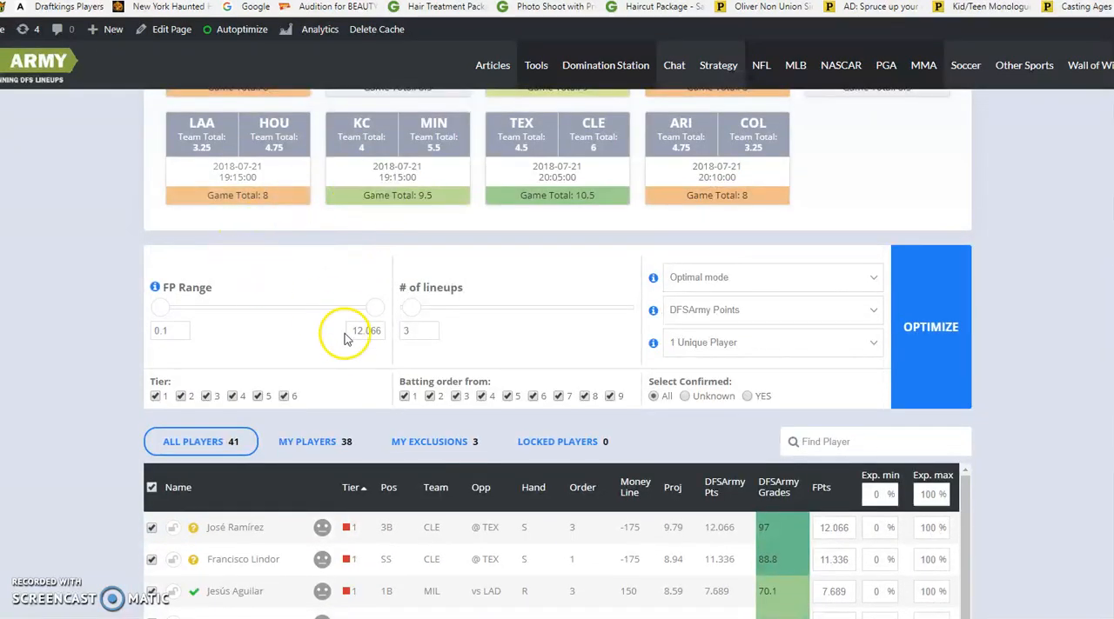
{"action": "scroll", "coordinate": [339, 335], "scroll_direction": "down", "scroll_amount": 3}
{"action": "scroll", "coordinate": [348, 351], "scroll_direction": "down", "scroll_amount": 2}
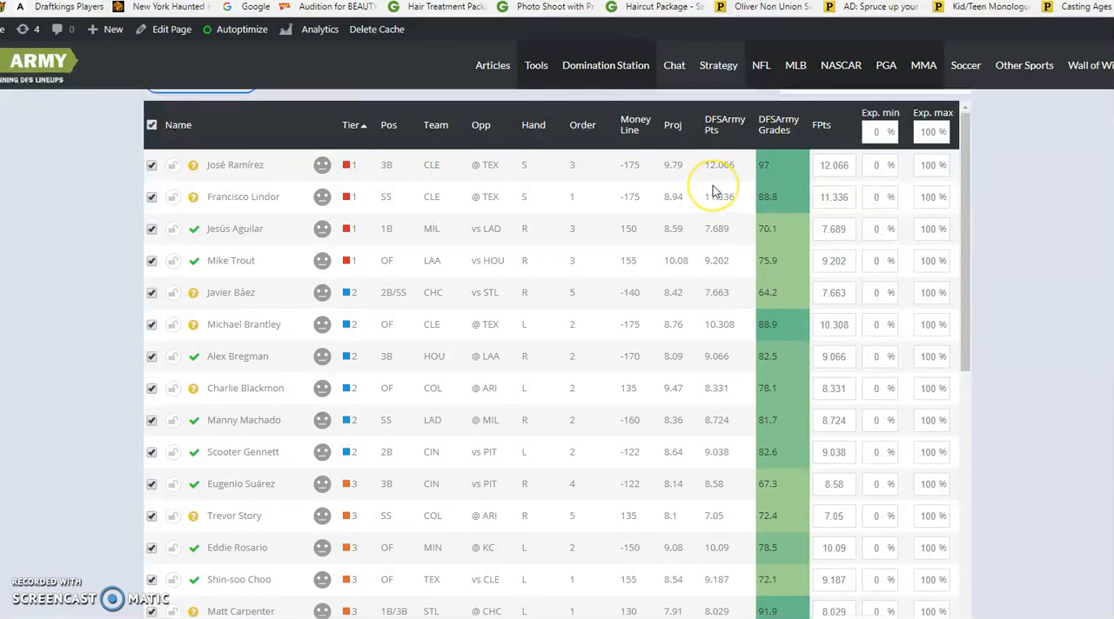
{"action": "scroll", "coordinate": [713, 188], "scroll_direction": "down", "scroll_amount": 1}
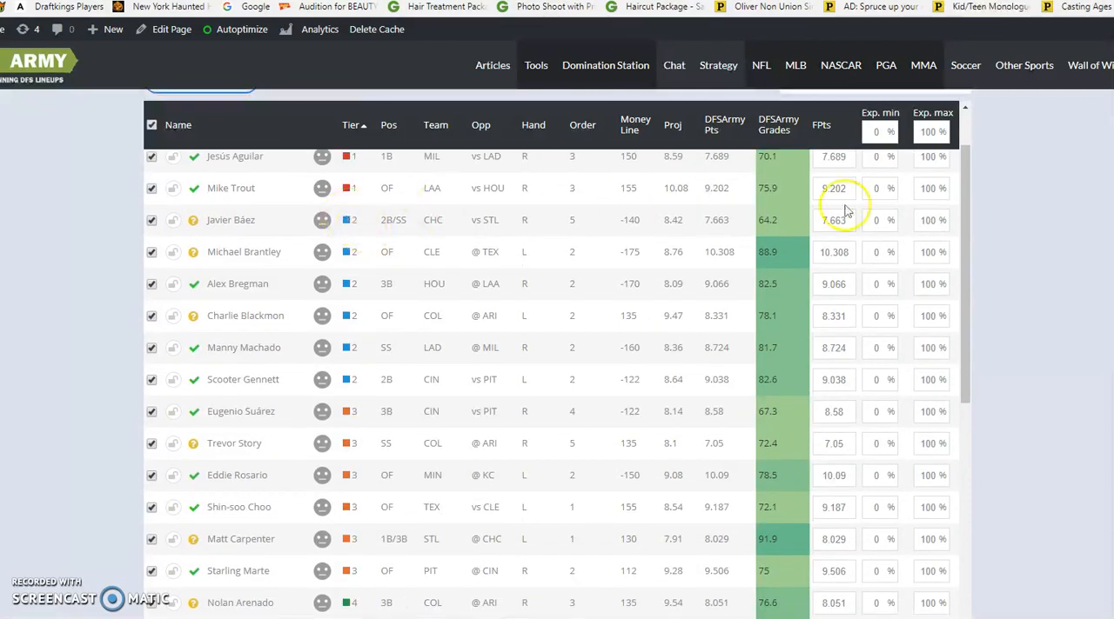
{"action": "scroll", "coordinate": [706, 280], "scroll_direction": "up", "scroll_amount": 1}
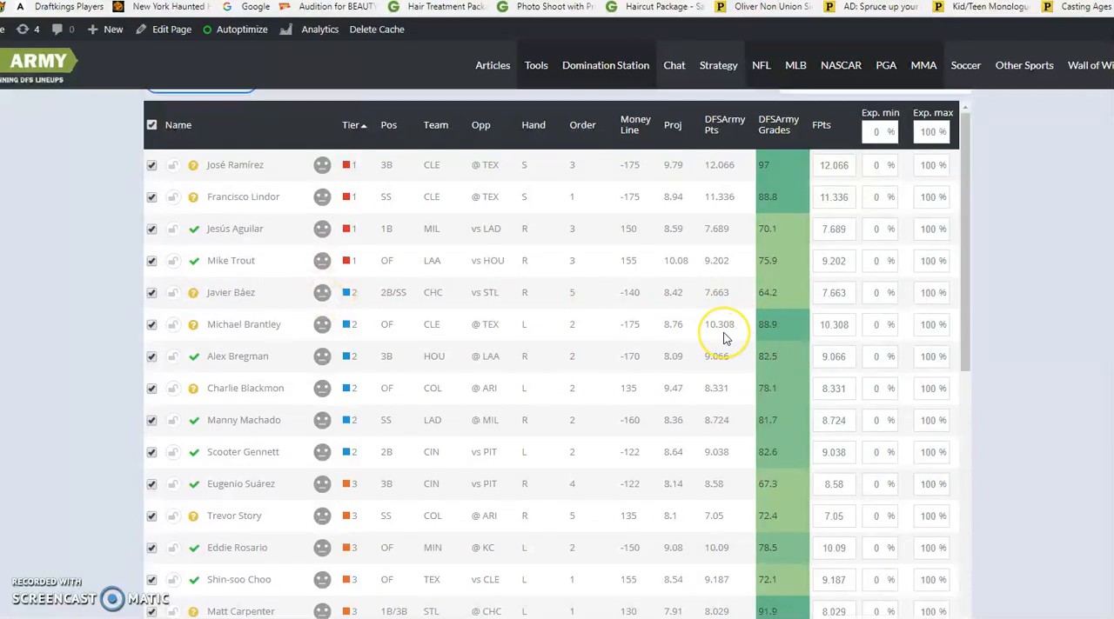
{"action": "scroll", "coordinate": [725, 339], "scroll_direction": "down", "scroll_amount": 1}
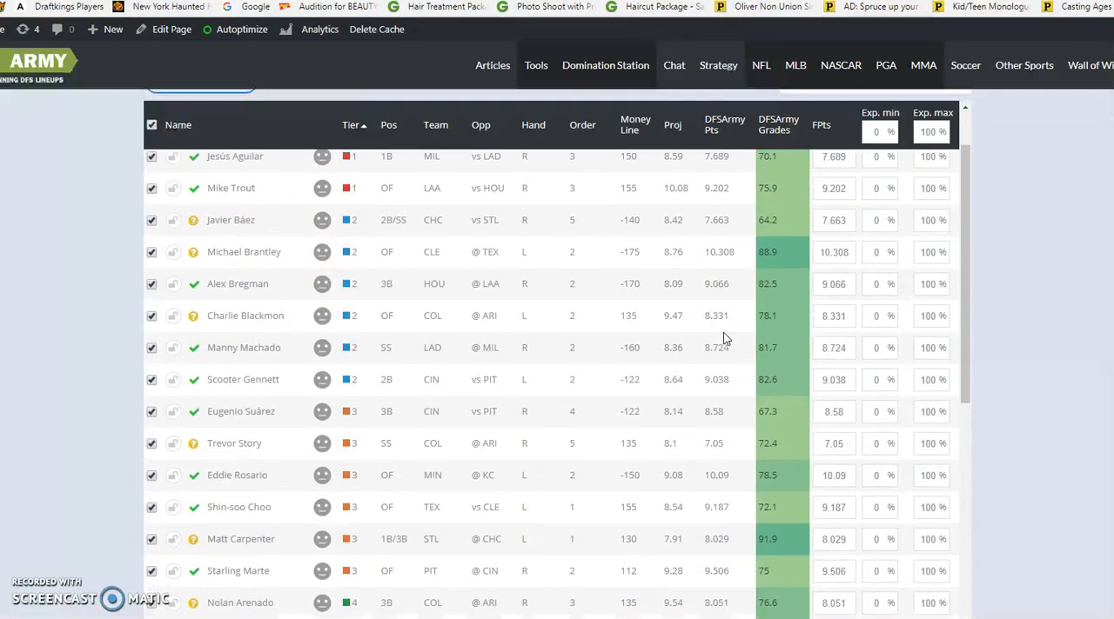
{"action": "scroll", "coordinate": [726, 338], "scroll_direction": "down", "scroll_amount": 2}
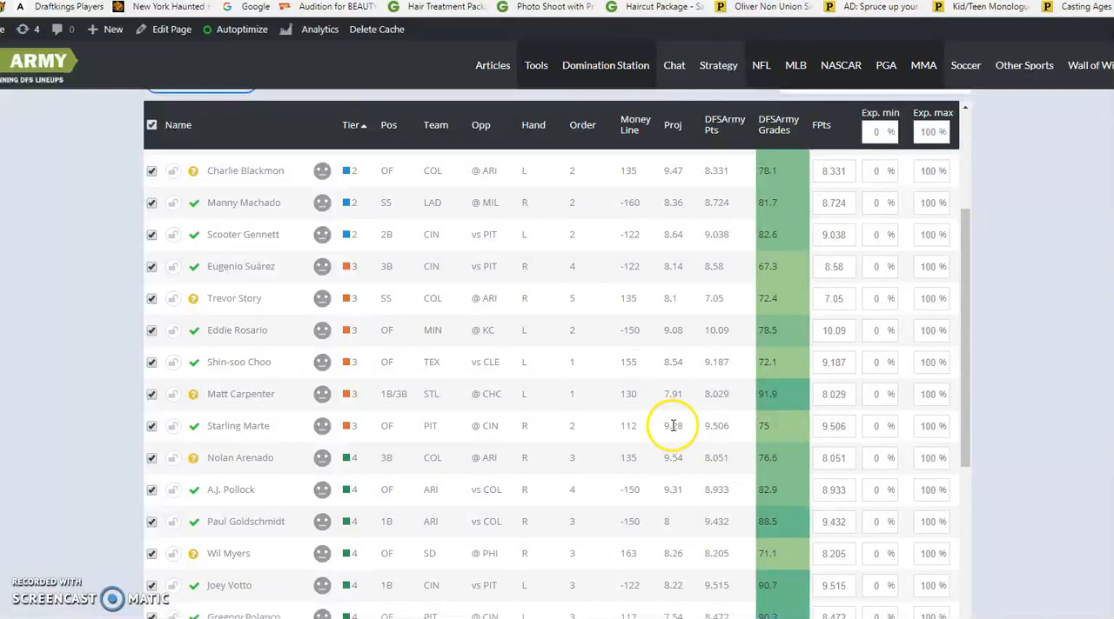
{"action": "scroll", "coordinate": [672, 425], "scroll_direction": "down", "scroll_amount": 1}
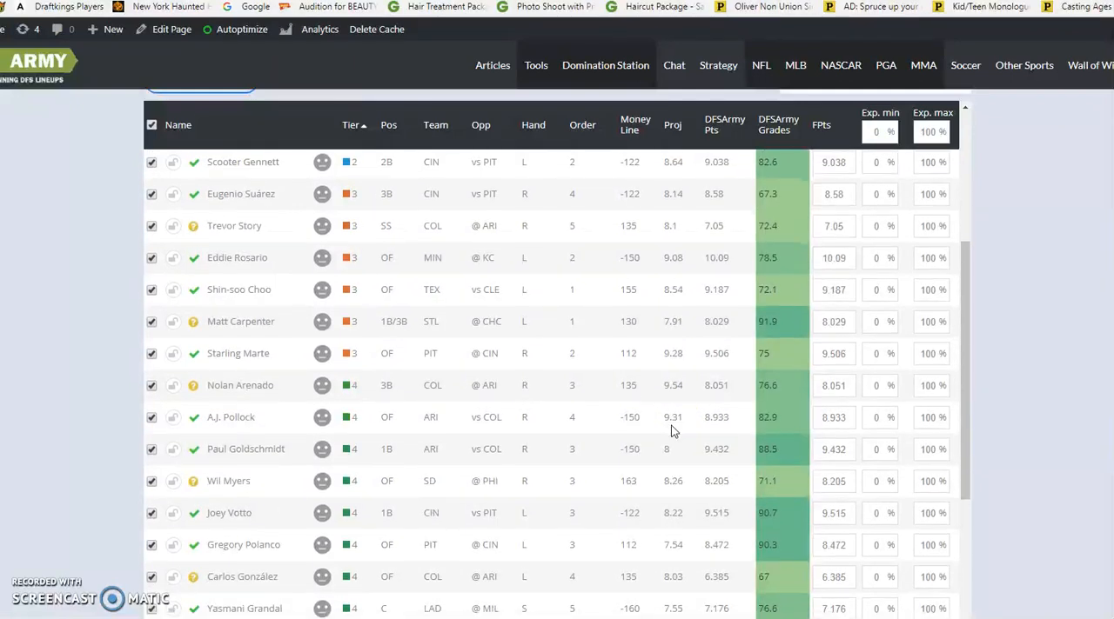
{"action": "scroll", "coordinate": [671, 430], "scroll_direction": "down", "scroll_amount": 1}
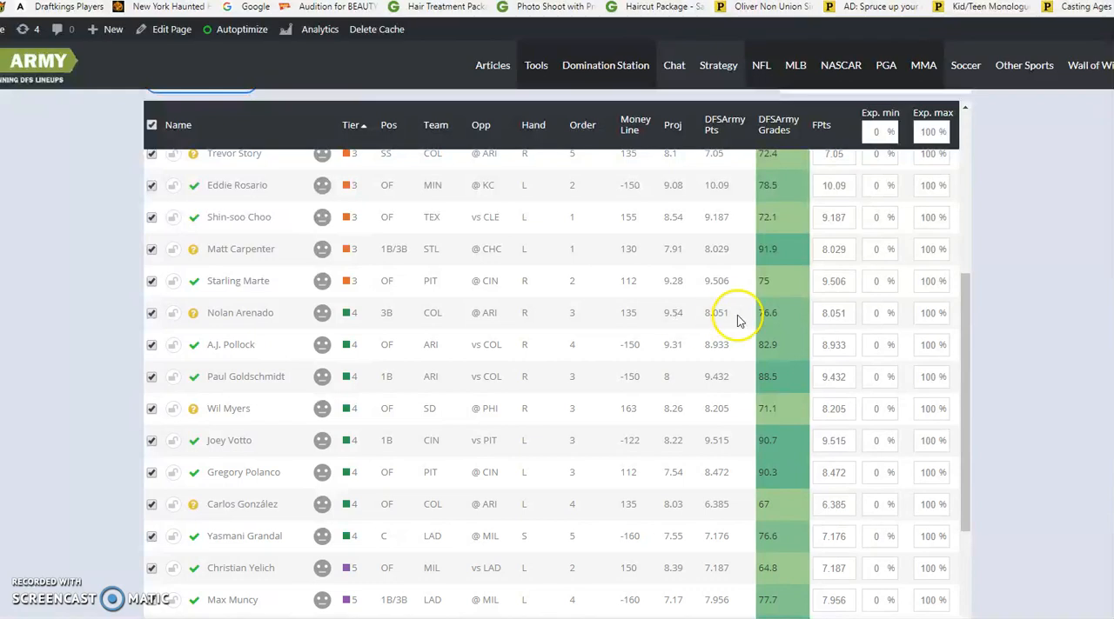
{"action": "scroll", "coordinate": [736, 320], "scroll_direction": "down", "scroll_amount": 1}
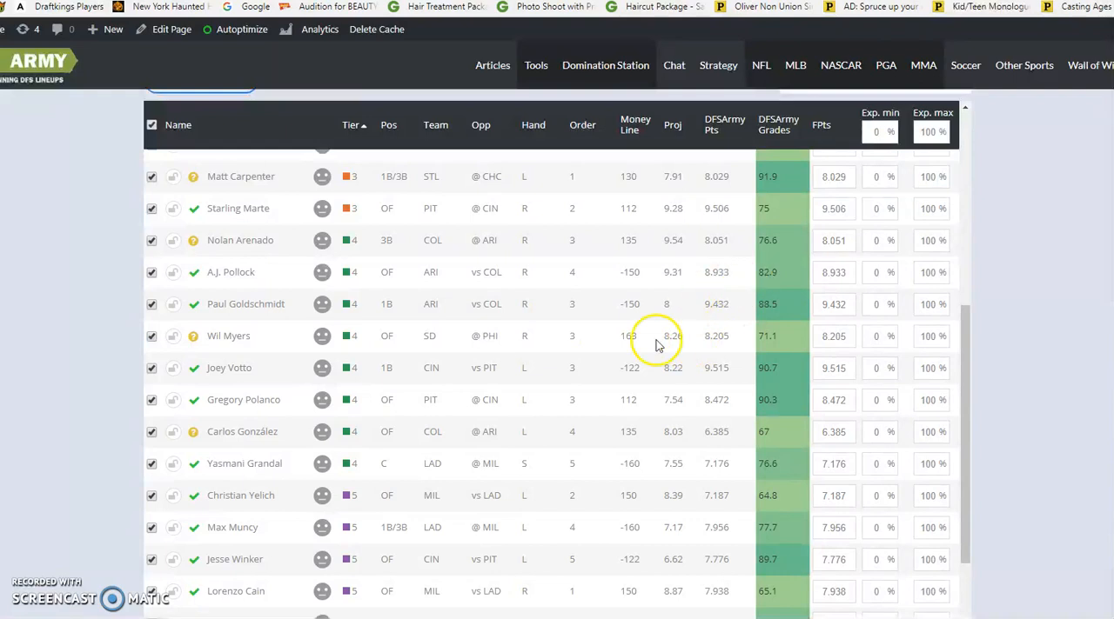
{"action": "scroll", "coordinate": [809, 348], "scroll_direction": "up", "scroll_amount": 2}
{"action": "scroll", "coordinate": [838, 357], "scroll_direction": "up", "scroll_amount": 6}
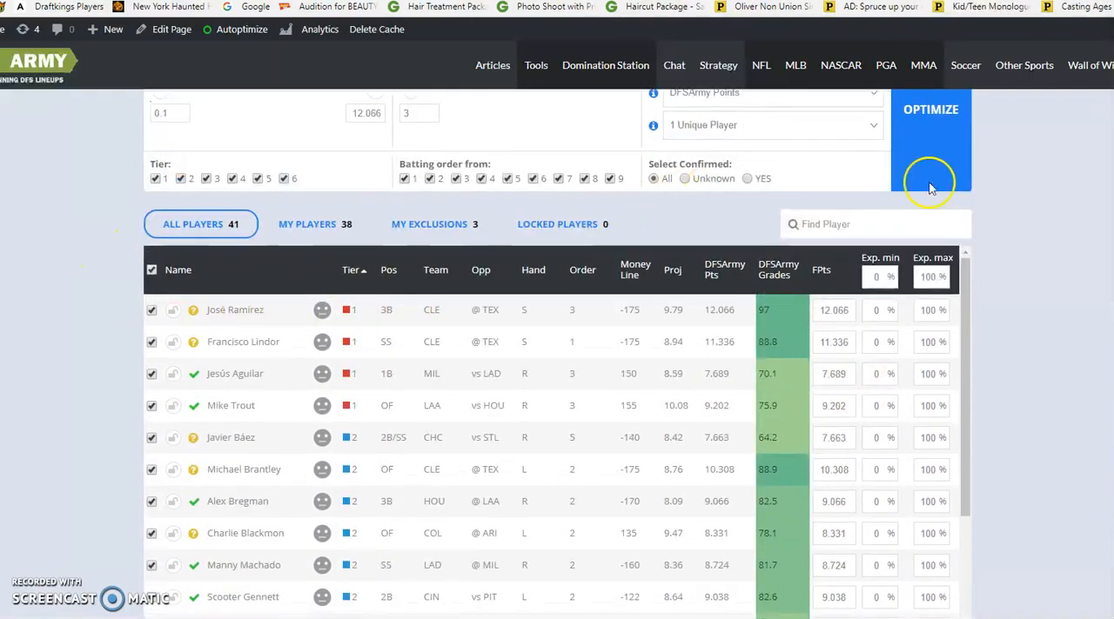
Rate Jesús Aguilar in Tier 1 and Trevor Story in Tier 3 as Dislike (-5%)
{"action": "scroll", "coordinate": [1001, 242], "scroll_direction": "down", "scroll_amount": 2}
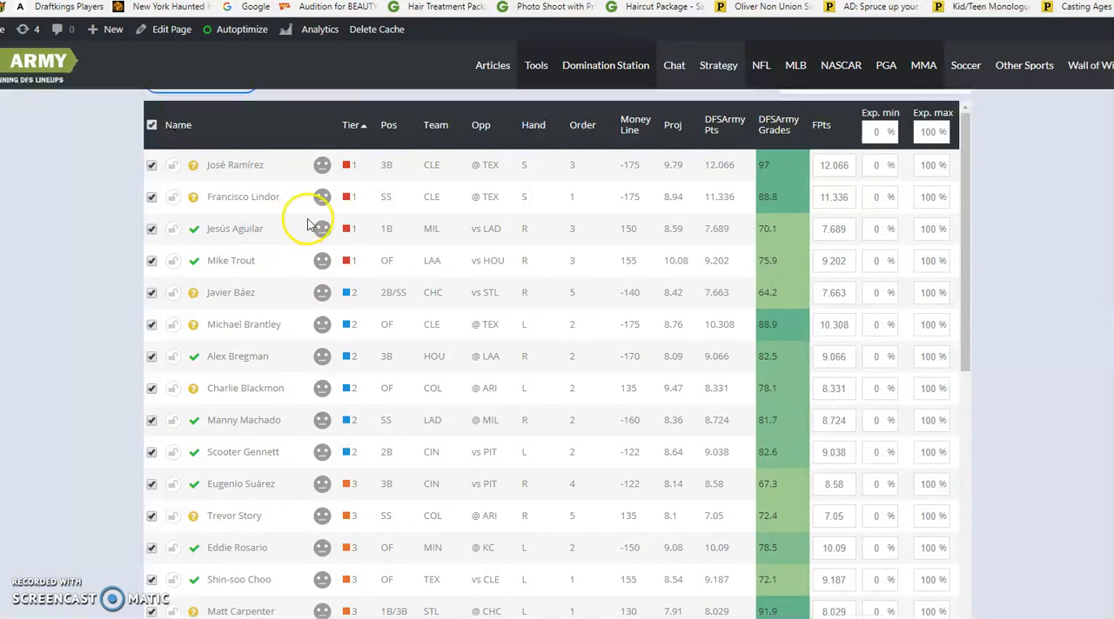
{"action": "mouse_move", "coordinate": [320, 230]}
{"action": "left_click", "coordinate": [437, 271]}
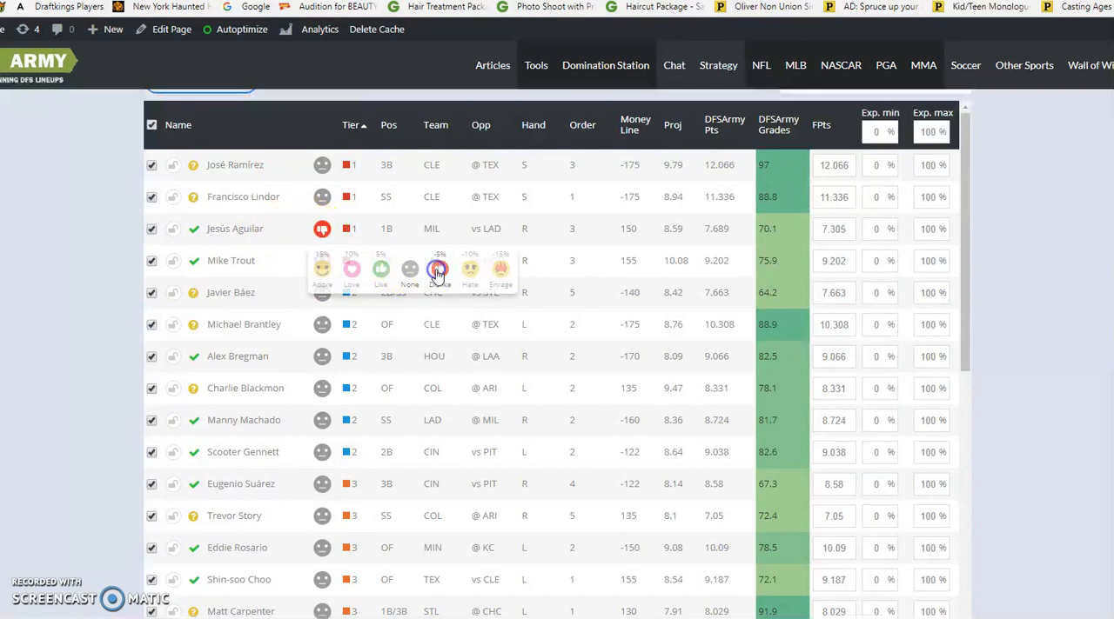
{"action": "scroll", "coordinate": [437, 301], "scroll_direction": "down", "scroll_amount": 1}
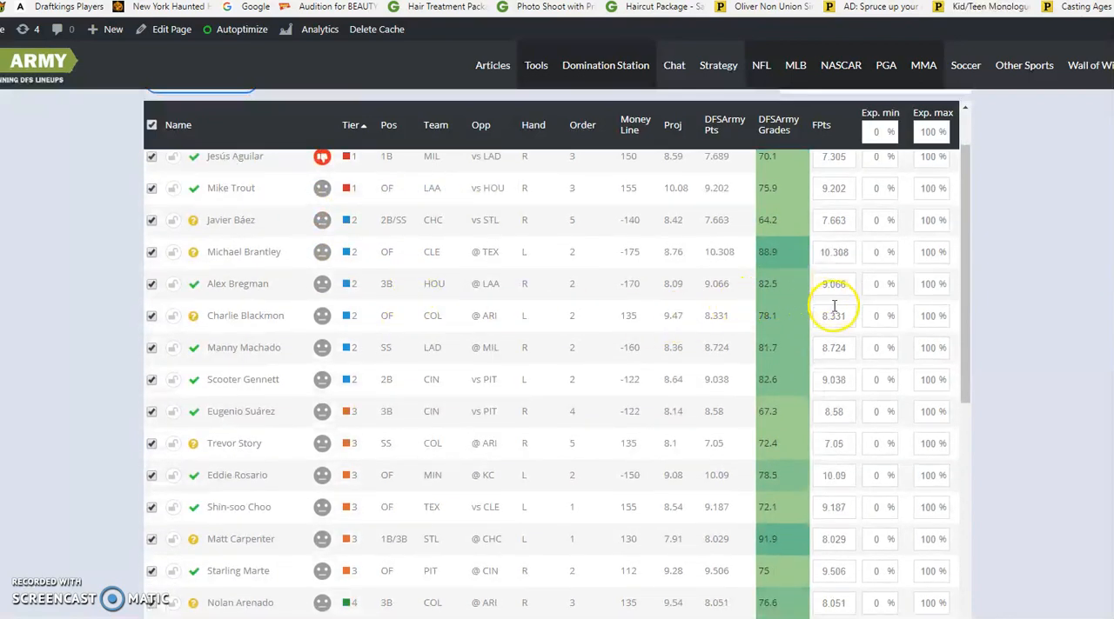
{"action": "scroll", "coordinate": [834, 308], "scroll_direction": "down", "scroll_amount": 1}
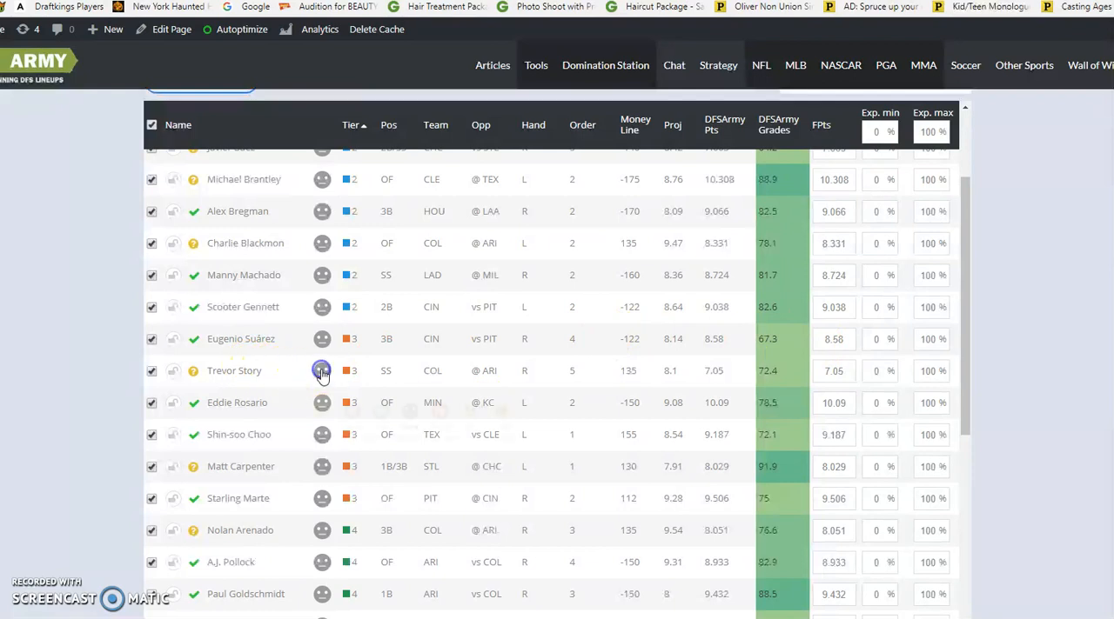
{"action": "mouse_move", "coordinate": [321, 373]}
{"action": "left_click", "coordinate": [440, 410]}
Run the optimizer for 3 lineups in Optimal mode using DFSArmy Points and 1 Unique Player
{"action": "scroll", "coordinate": [439, 401], "scroll_direction": "down", "scroll_amount": 2}
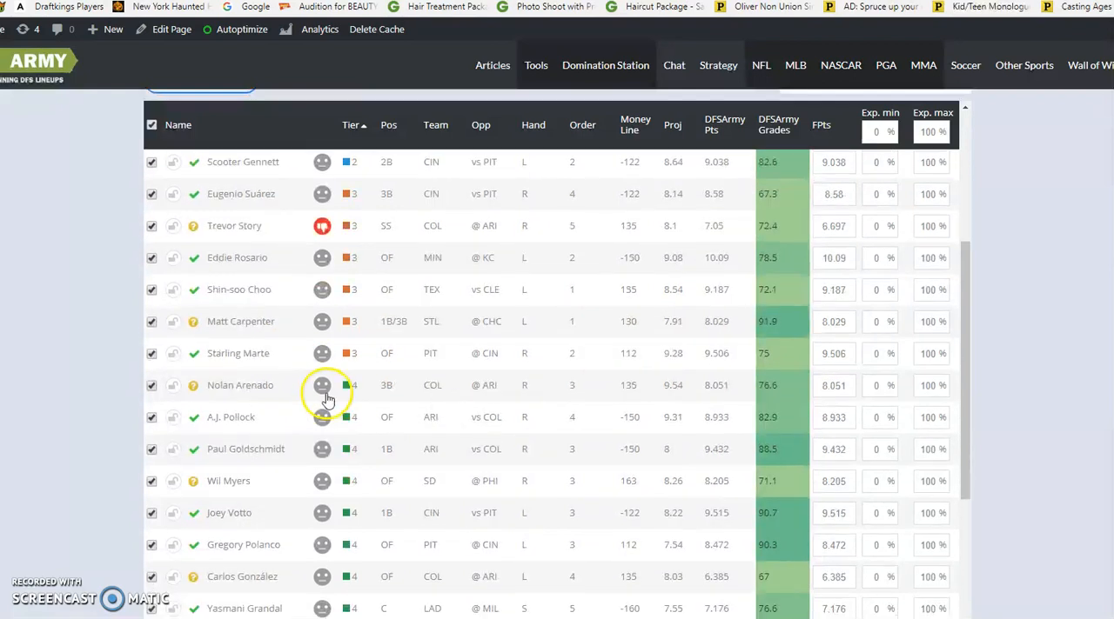
{"action": "scroll", "coordinate": [360, 397], "scroll_direction": "down", "scroll_amount": 2}
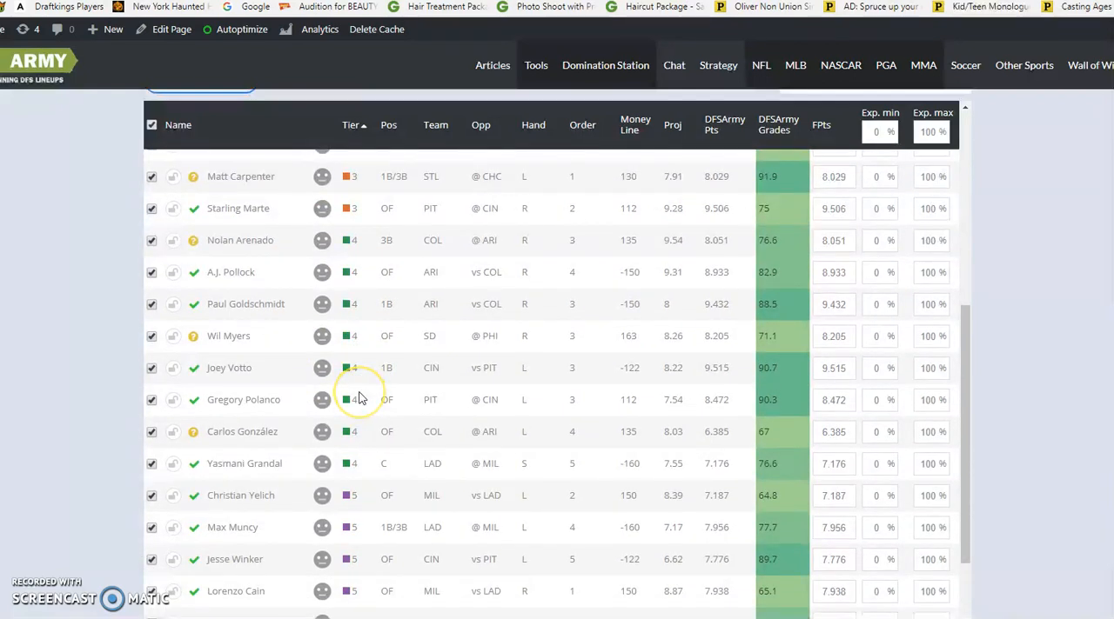
{"action": "scroll", "coordinate": [360, 397], "scroll_direction": "down", "scroll_amount": 3}
{"action": "scroll", "coordinate": [370, 426], "scroll_direction": "down", "scroll_amount": 1}
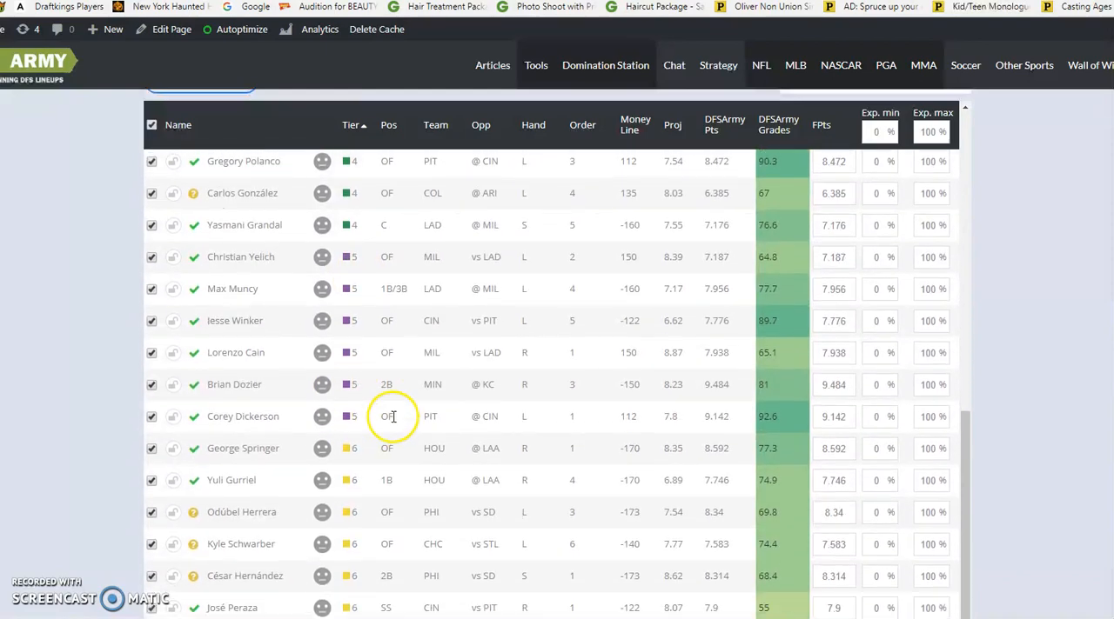
{"action": "scroll", "coordinate": [1015, 361], "scroll_direction": "up", "scroll_amount": 12}
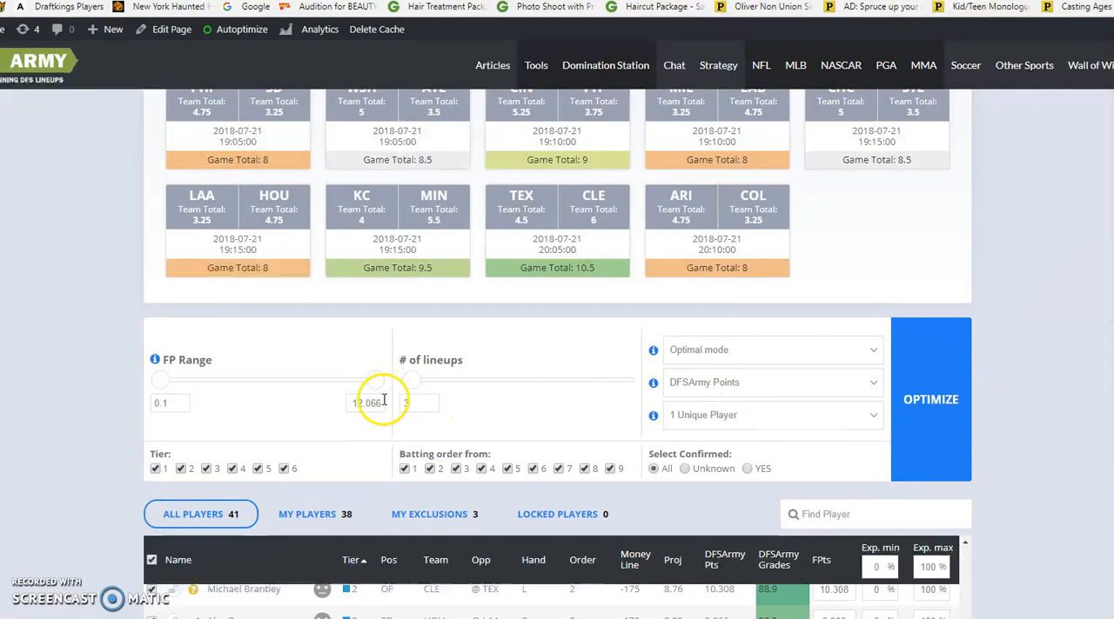
{"action": "left_click", "coordinate": [920, 394]}
{"action": "scroll", "coordinate": [1000, 374], "scroll_direction": "down", "scroll_amount": 10}
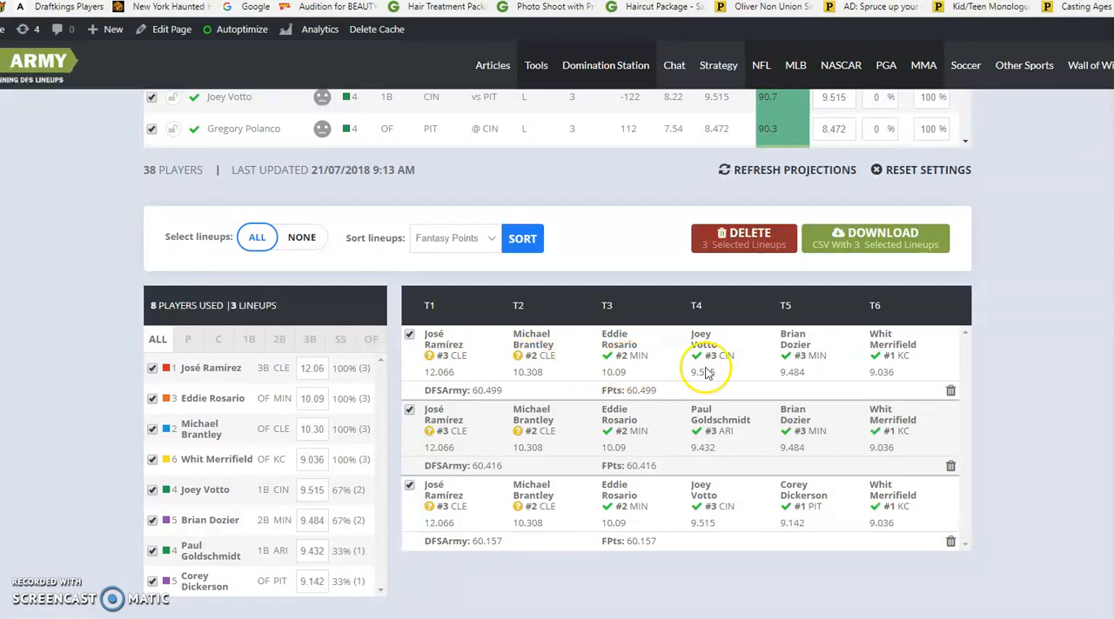
Examine the generated lineups across T1 to T6, highlighting the top lineup and the whole set
{"action": "left_click", "coordinate": [930, 356]}
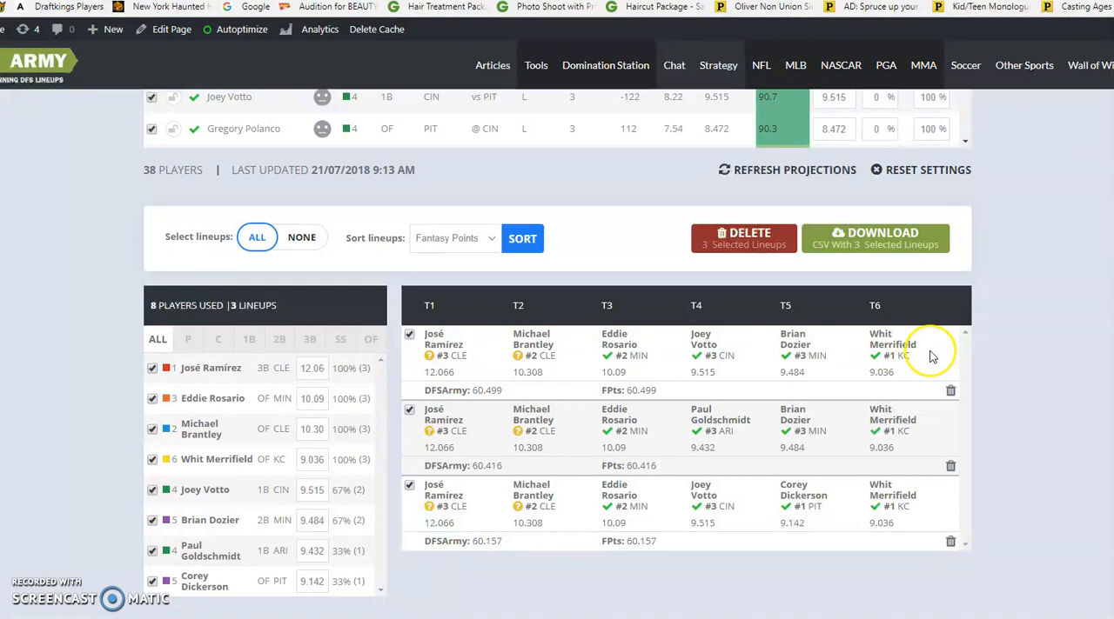
{"action": "left_click_drag", "start_coordinate": [930, 356], "coordinate": [416, 338]}
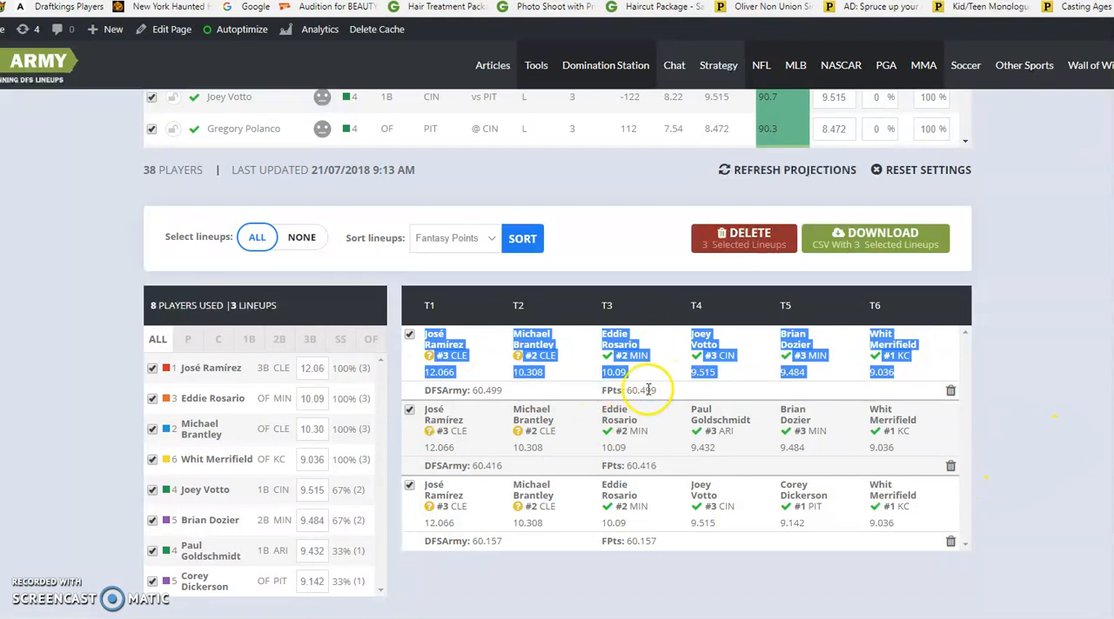
{"action": "left_click", "coordinate": [647, 417]}
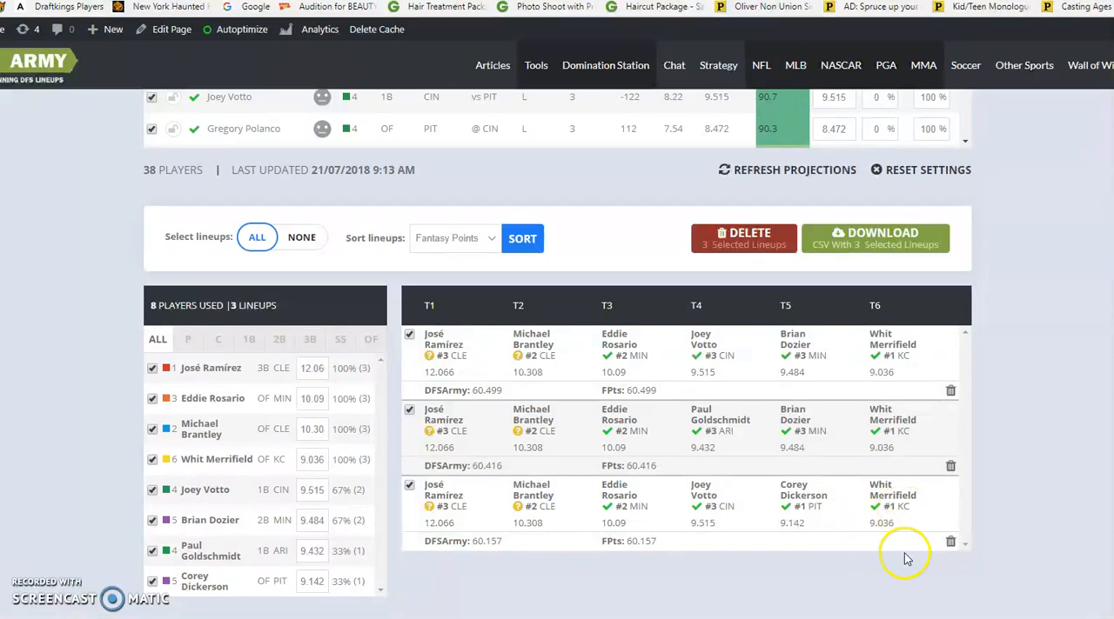
{"action": "left_click_drag", "start_coordinate": [905, 527], "coordinate": [416, 327]}
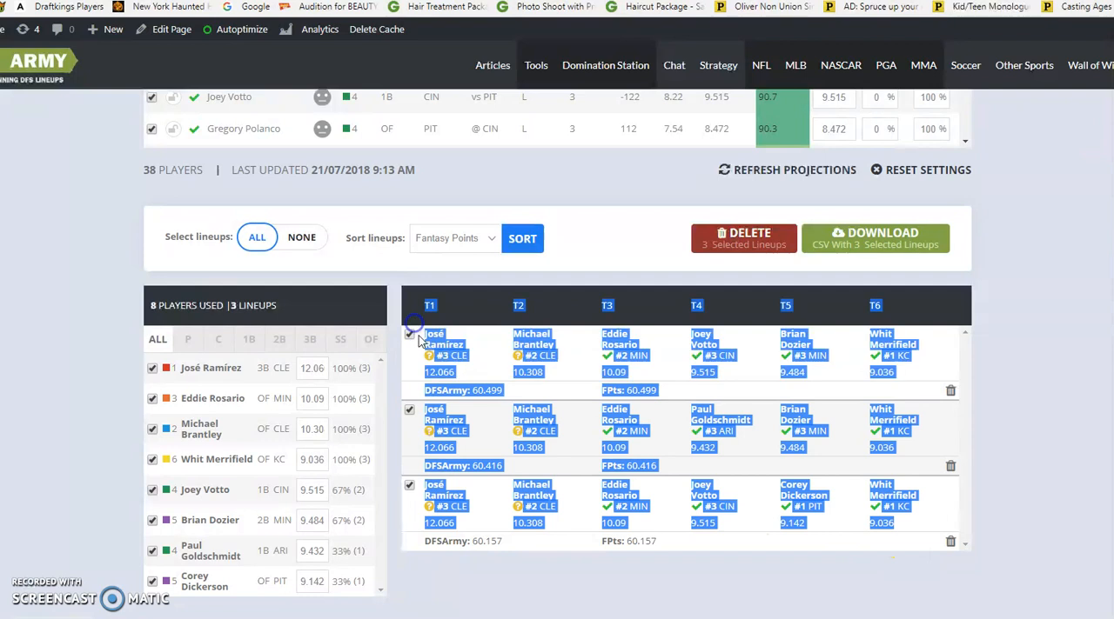
{"action": "left_click", "coordinate": [538, 374]}
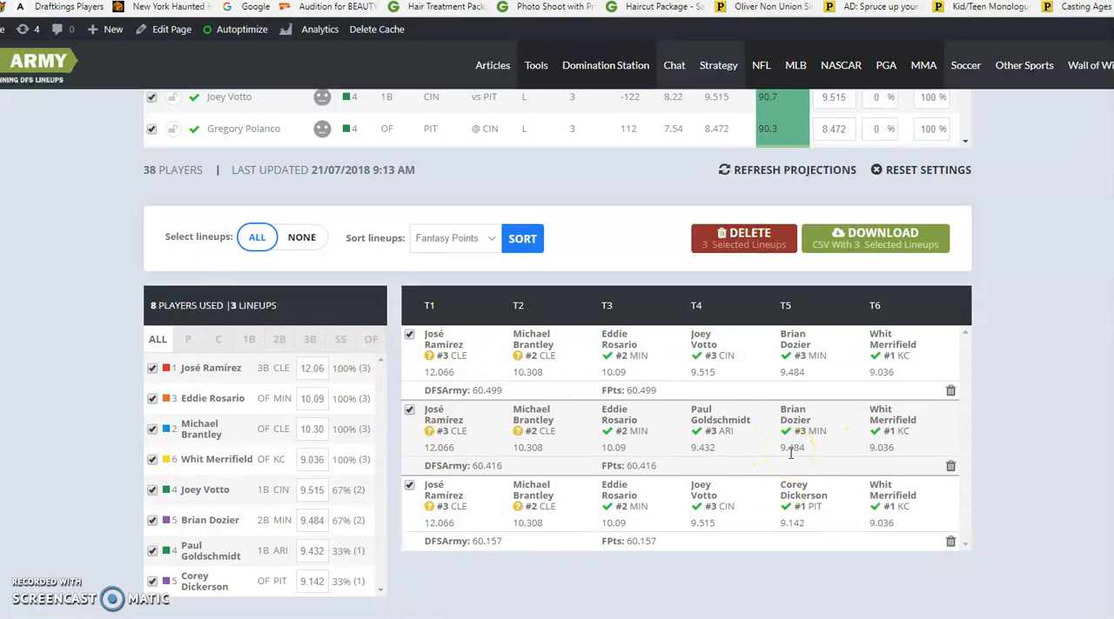
Limit the player table to Tier 1 by excluding tiers 2 through 6, and lock José Ramírez into the lineups
{"action": "scroll", "coordinate": [791, 452], "scroll_direction": "up", "scroll_amount": 15}
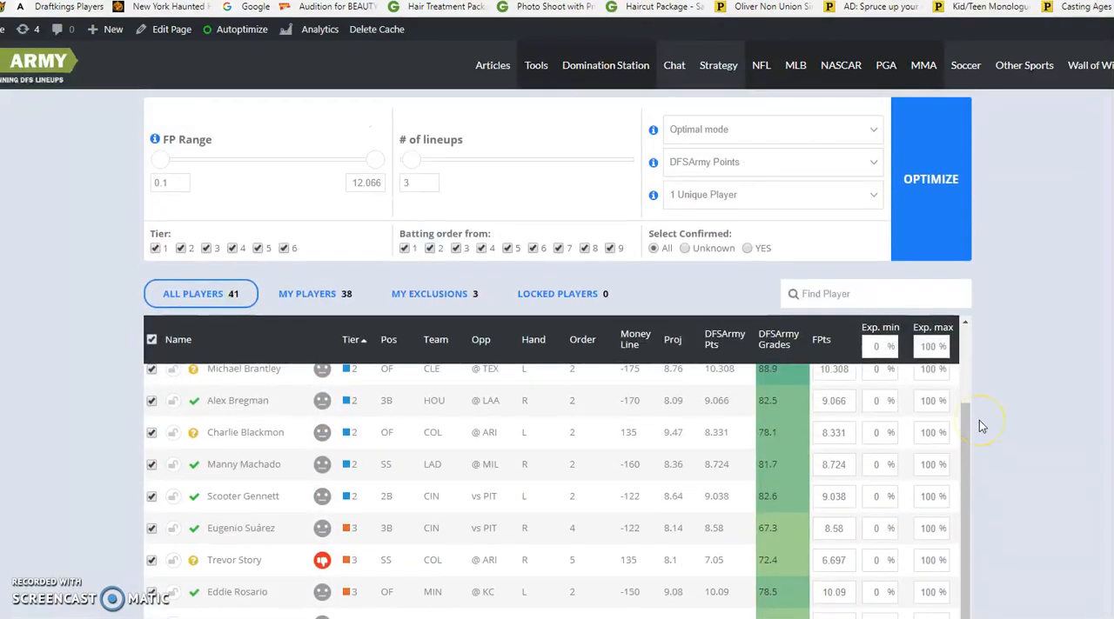
{"action": "scroll", "coordinate": [978, 423], "scroll_direction": "down", "scroll_amount": 2}
{"action": "scroll", "coordinate": [848, 409], "scroll_direction": "up", "scroll_amount": 2}
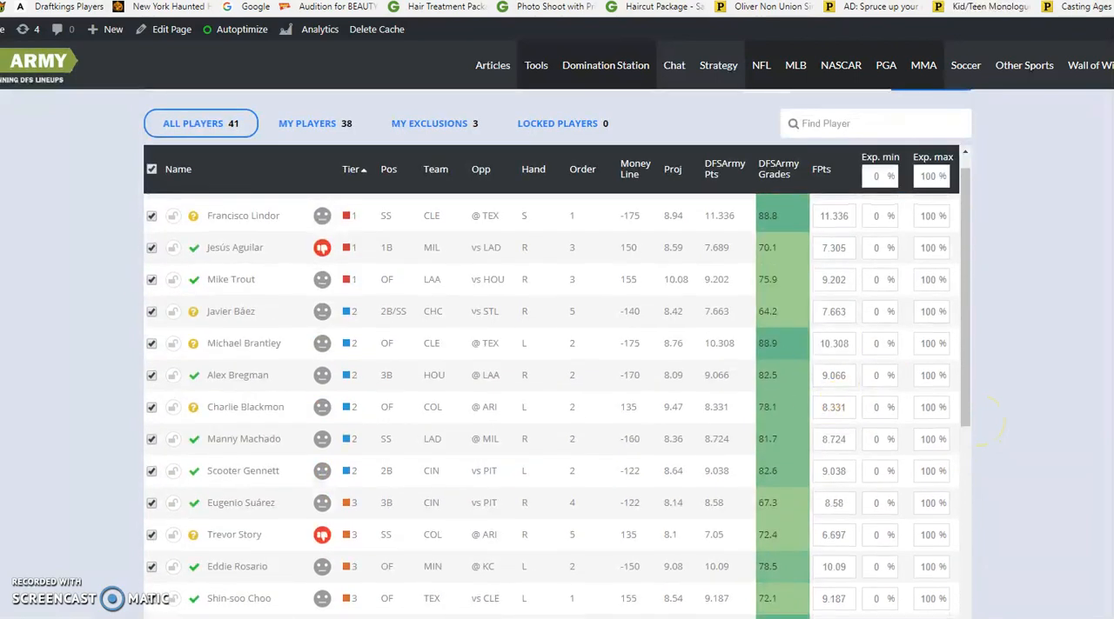
{"action": "scroll", "coordinate": [104, 286], "scroll_direction": "up", "scroll_amount": 2}
{"action": "left_click", "coordinate": [180, 223]}
{"action": "left_click", "coordinate": [206, 223]}
{"action": "left_click", "coordinate": [232, 223]}
{"action": "left_click", "coordinate": [257, 223]}
{"action": "left_click", "coordinate": [285, 224]}
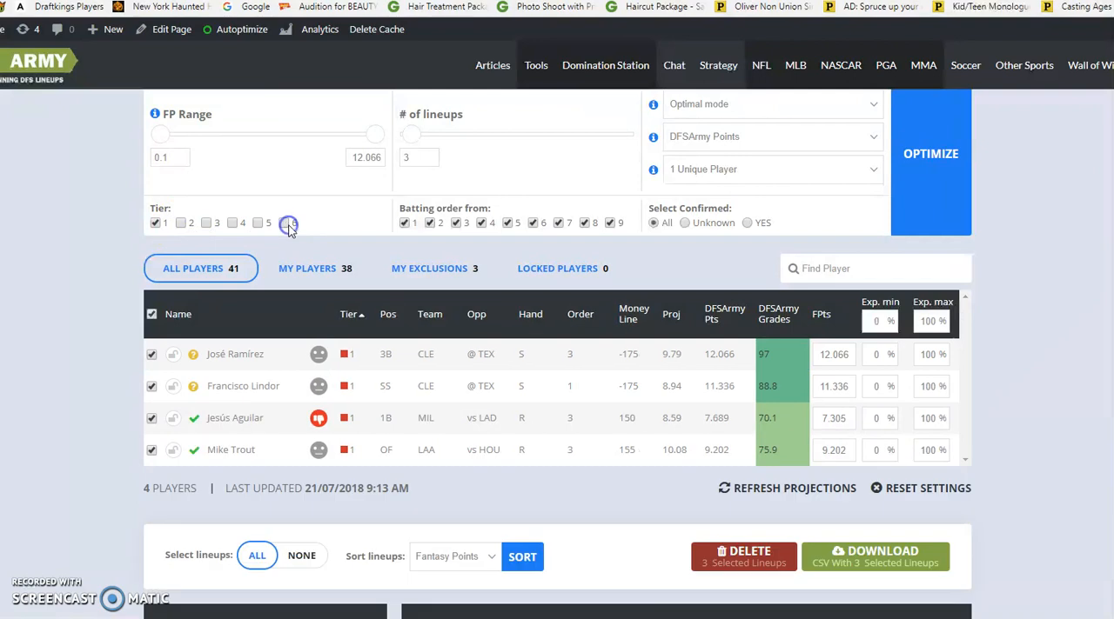
{"action": "scroll", "coordinate": [146, 332], "scroll_direction": "down", "scroll_amount": 2}
{"action": "scroll", "coordinate": [146, 333], "scroll_direction": "up", "scroll_amount": 2}
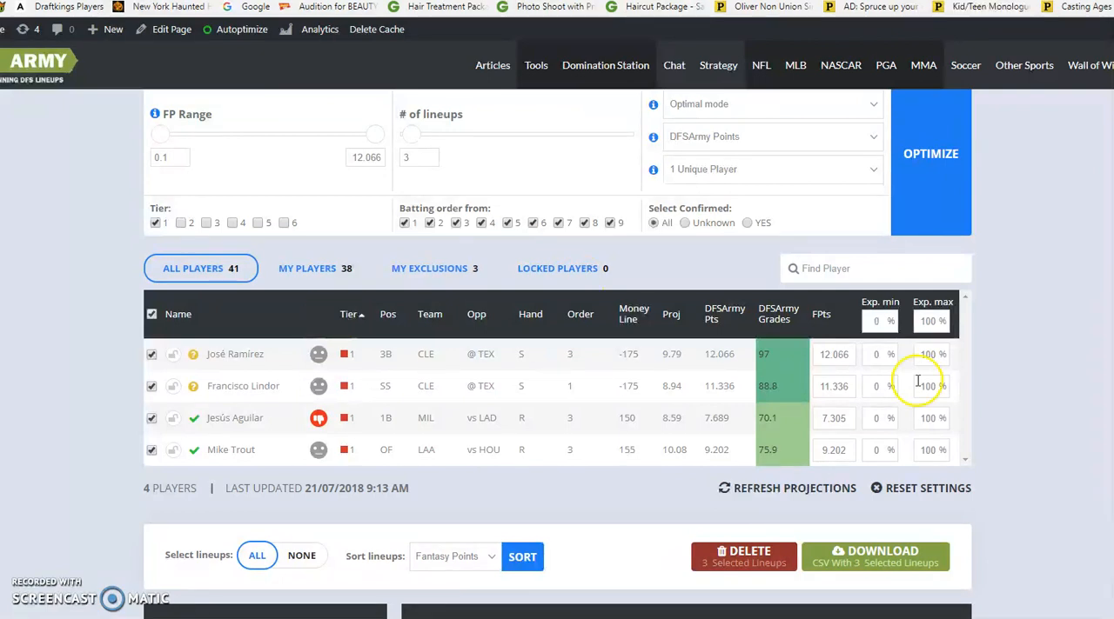
{"action": "left_click", "coordinate": [172, 354]}
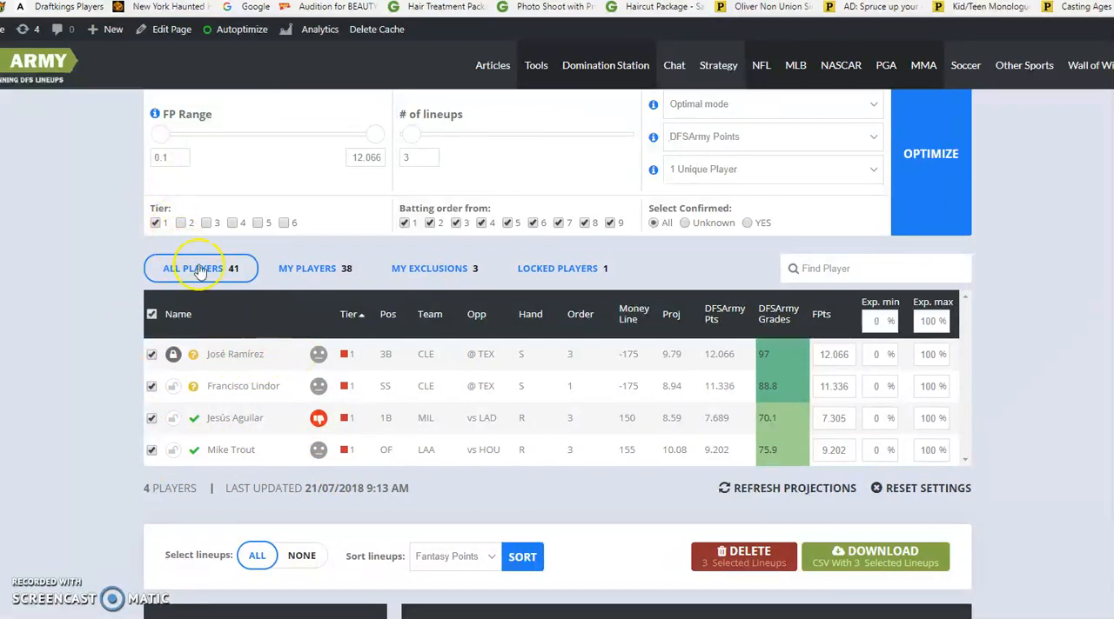
Switch the tier filter from Tier 1 to Tier 2 and lock Michael Brantley into the lineups
{"action": "left_click", "coordinate": [155, 224]}
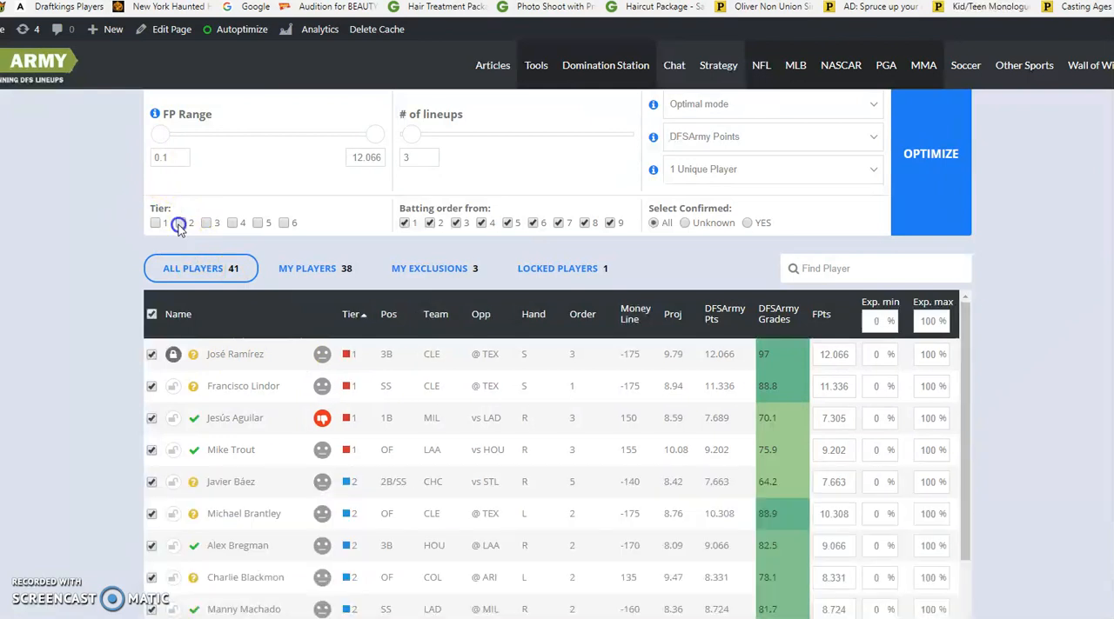
{"action": "left_click", "coordinate": [179, 224]}
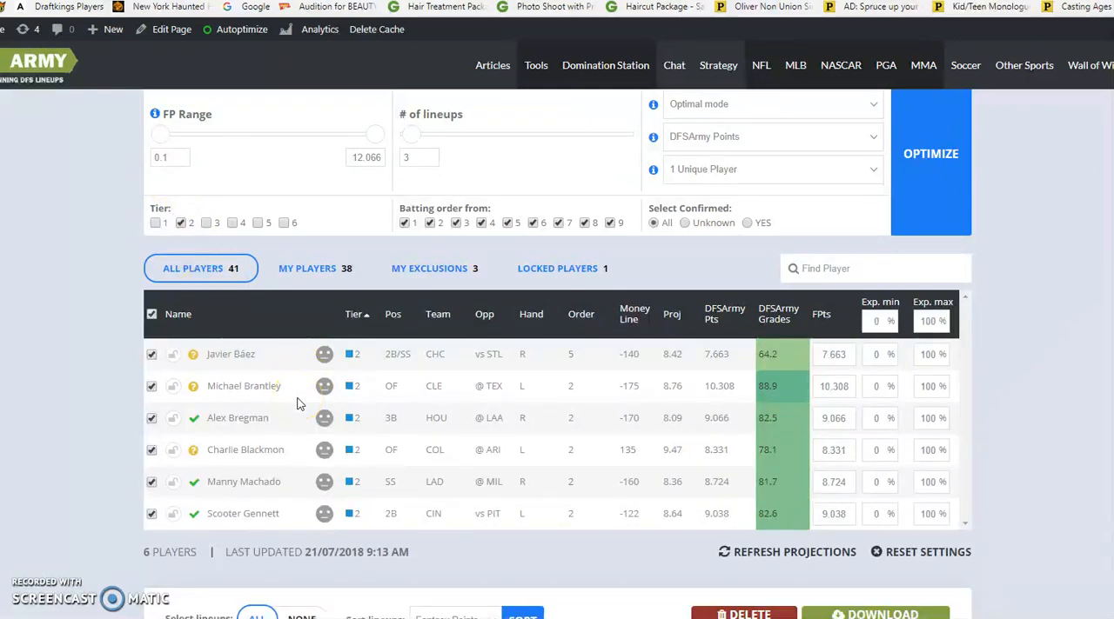
{"action": "left_click", "coordinate": [173, 386]}
Switch the tier filter from Tier 2 to Tier 3 so only Tier 3 players are listed
{"action": "left_click", "coordinate": [207, 222]}
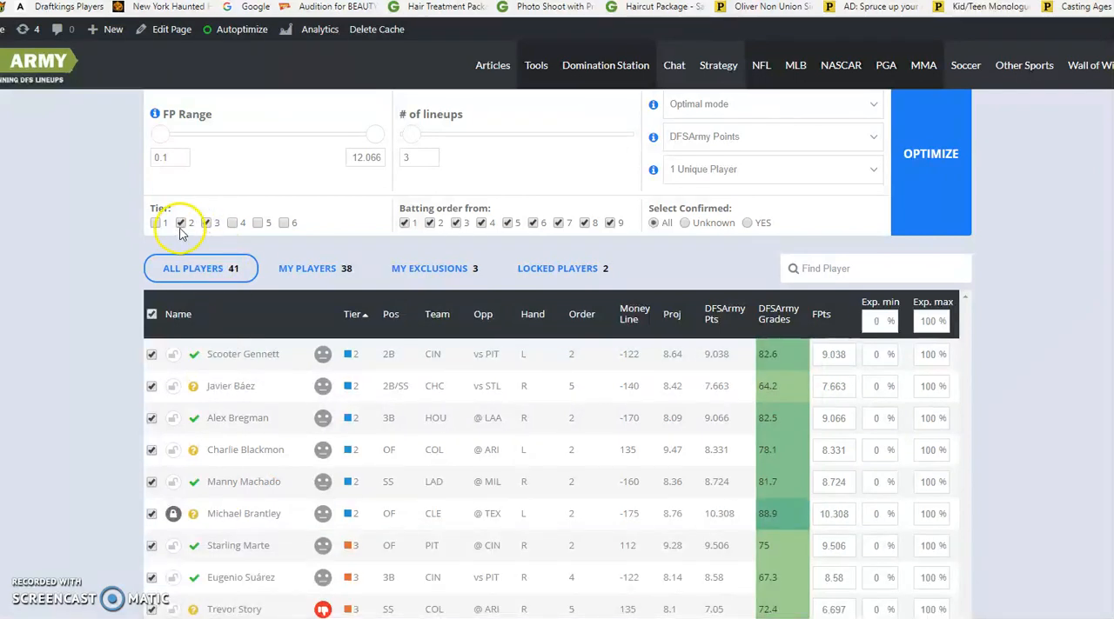
{"action": "left_click", "coordinate": [180, 224]}
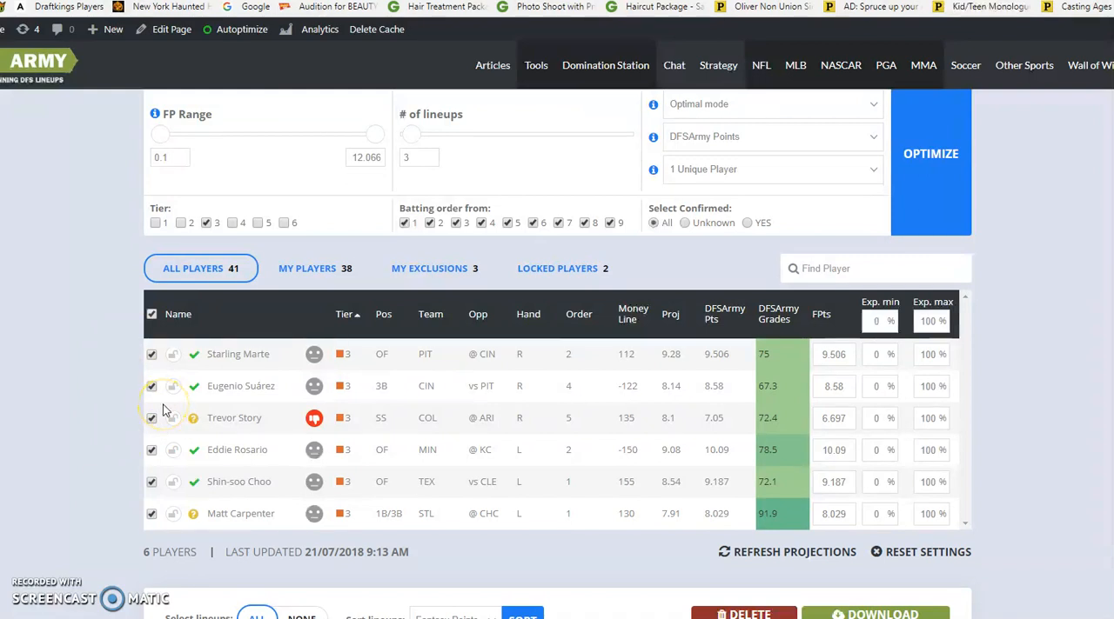
Set the number of lineups to 20, keep 1 Unique Player, and run the optimizer
{"action": "scroll", "coordinate": [748, 305], "scroll_direction": "up", "scroll_amount": 2}
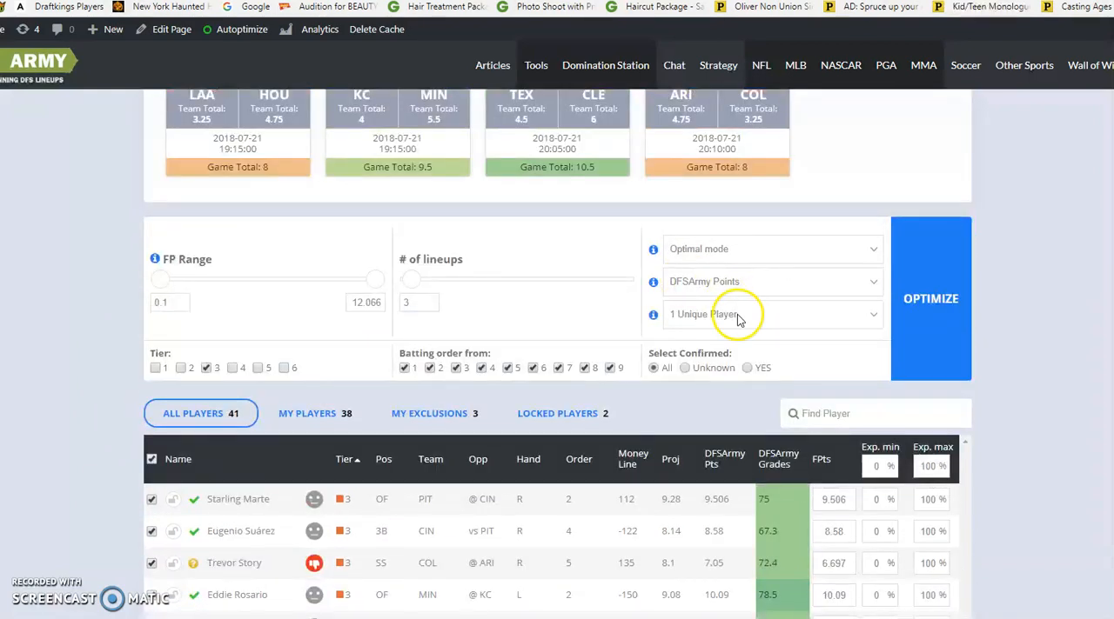
{"action": "left_click", "coordinate": [412, 307]}
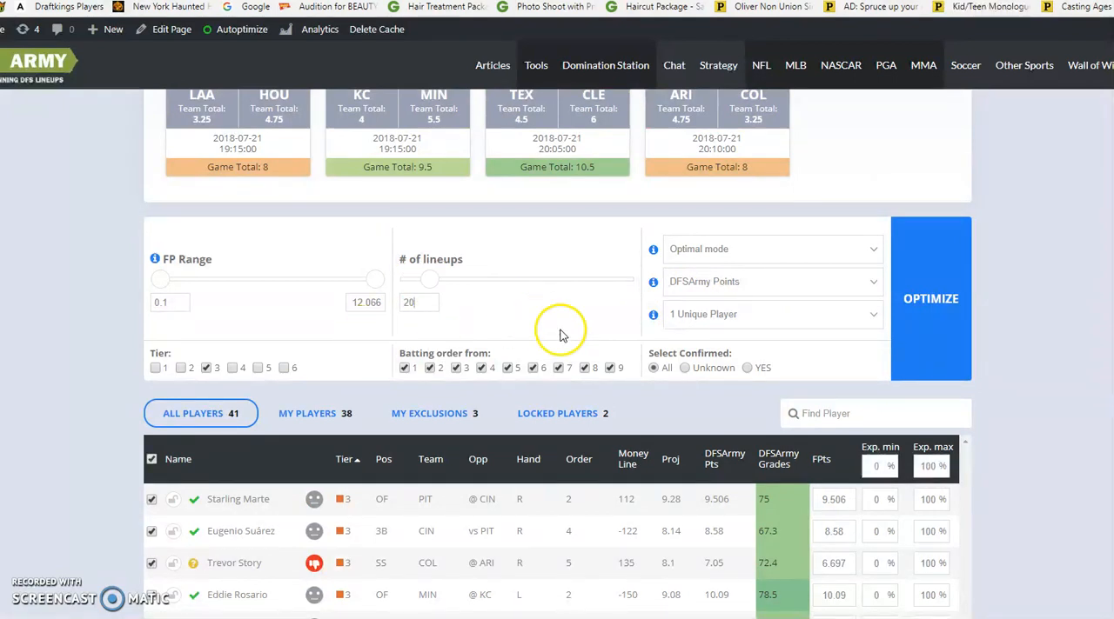
{"action": "left_click", "coordinate": [741, 317]}
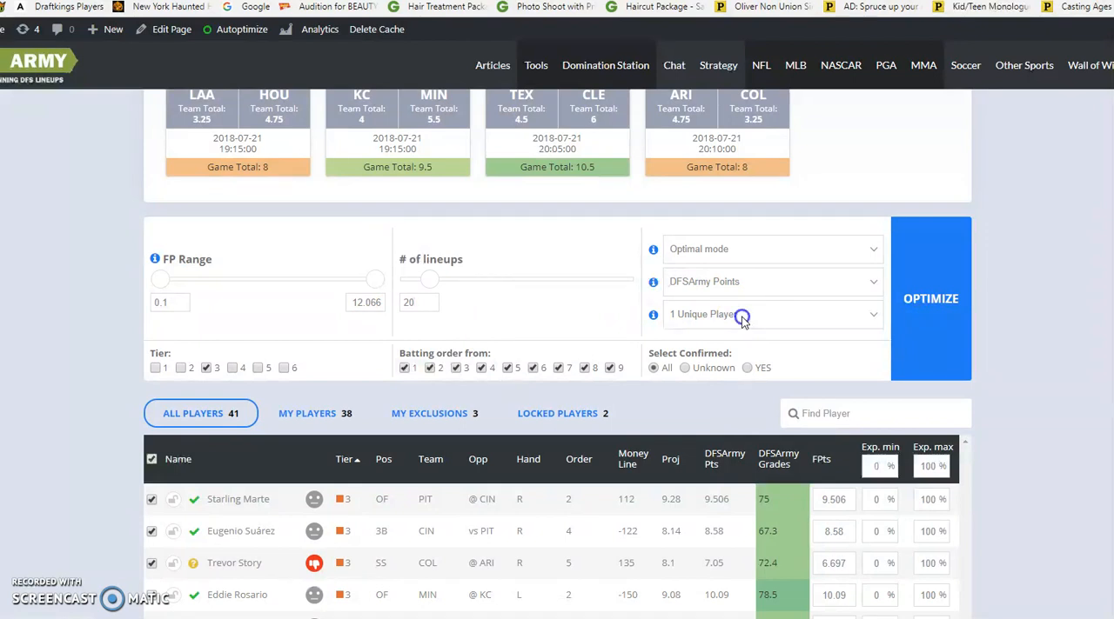
{"action": "left_click", "coordinate": [725, 341]}
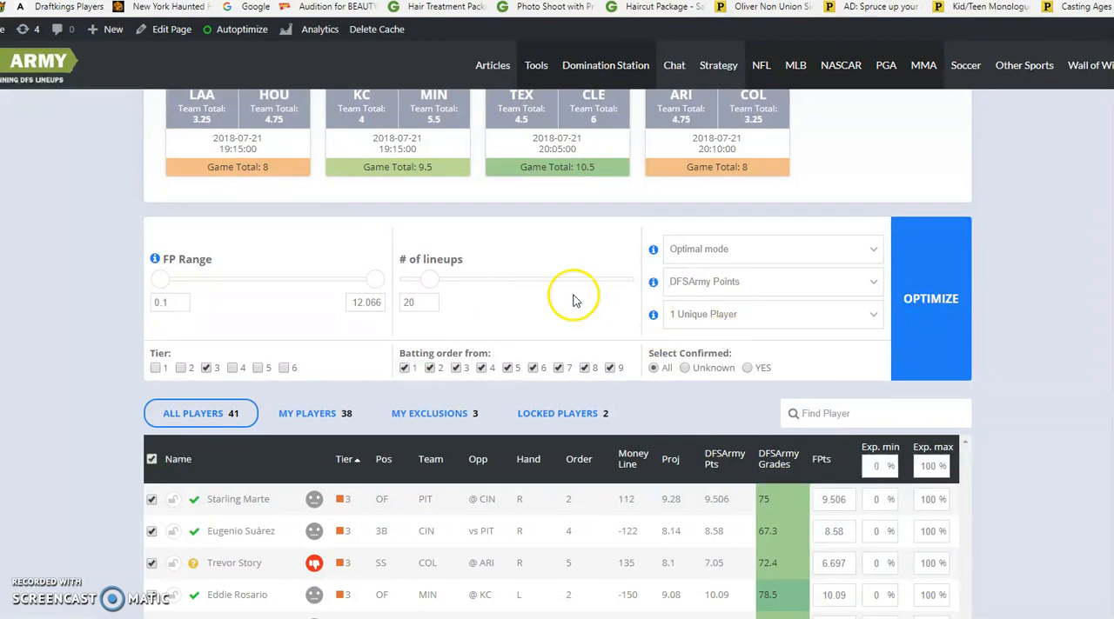
{"action": "left_click", "coordinate": [936, 300]}
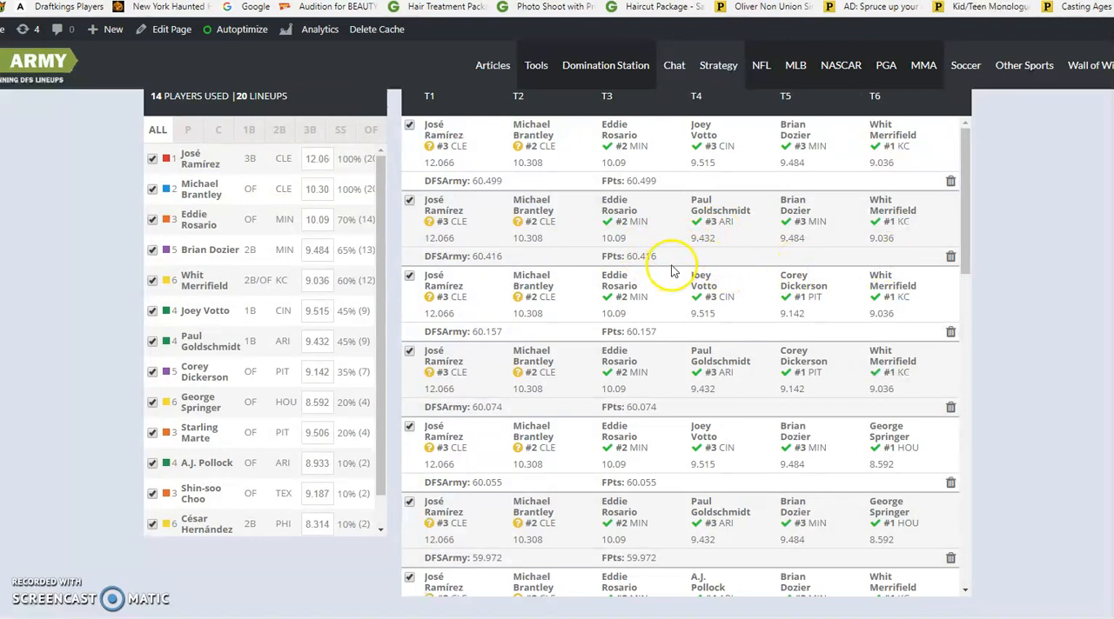
Change the uniqueness setting to 2 Unique Players and rerun the optimizer for 20 lineups
{"action": "scroll", "coordinate": [957, 287], "scroll_direction": "up", "scroll_amount": 2}
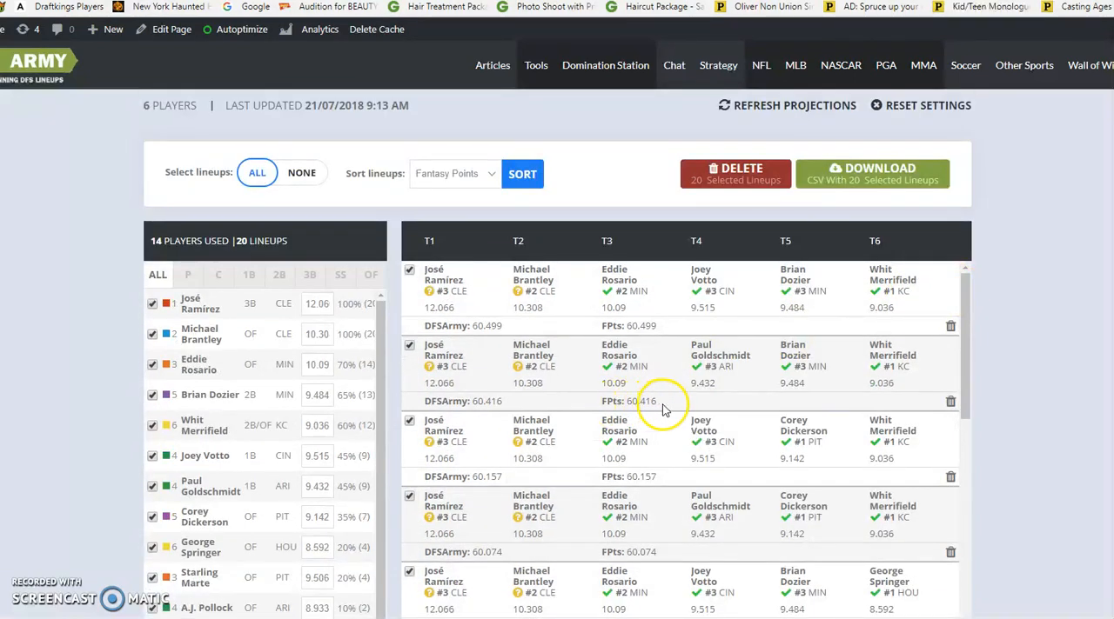
{"action": "scroll", "coordinate": [944, 443], "scroll_direction": "up", "scroll_amount": 5}
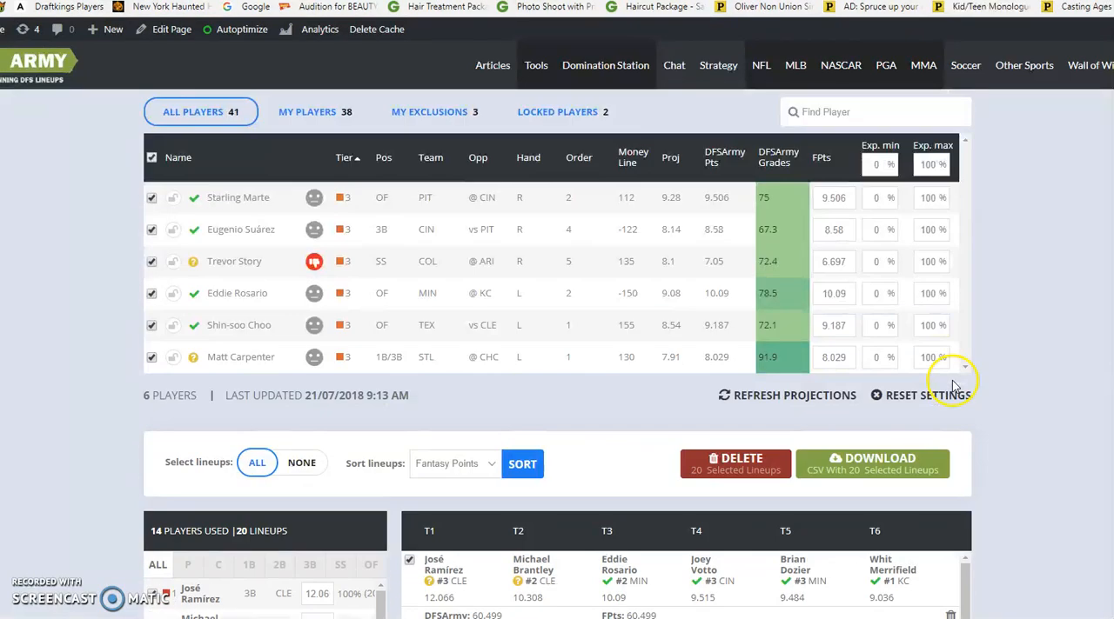
{"action": "left_click", "coordinate": [792, 230]}
{"action": "left_click", "coordinate": [763, 265]}
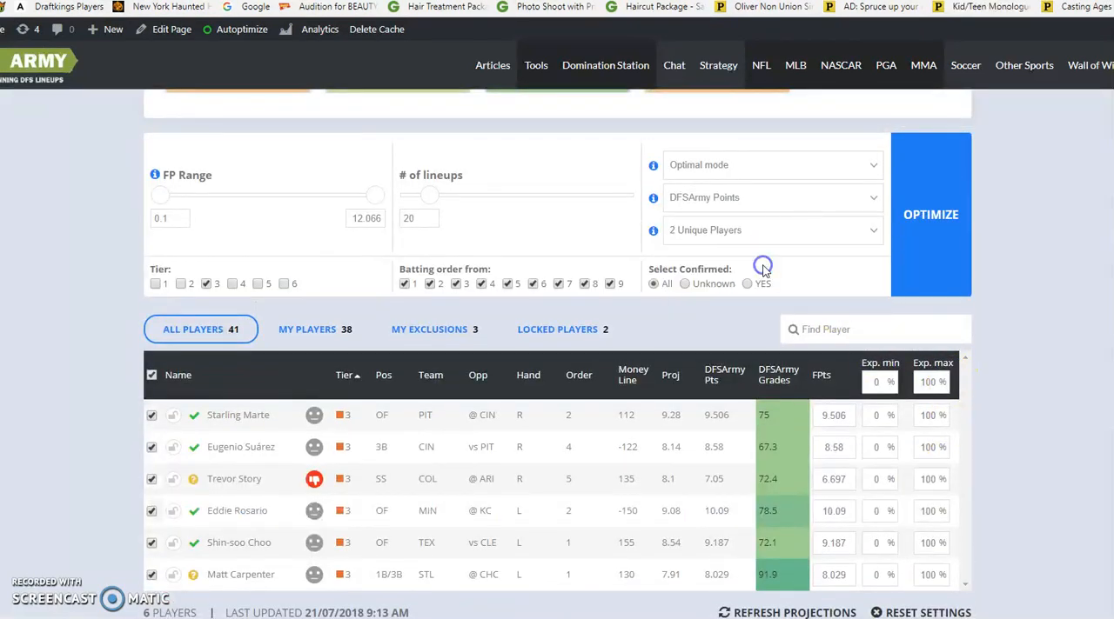
{"action": "left_click", "coordinate": [962, 247]}
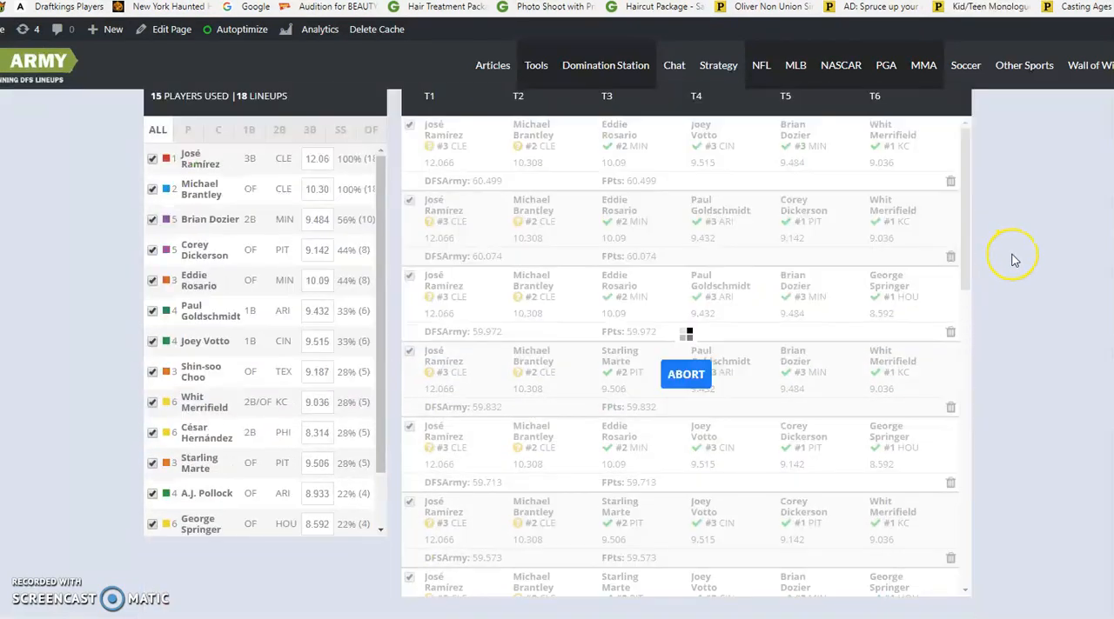
Review the generated lineups, set the uniqueness back to 1 Unique Player, and rerun the optimizer for 20 lineups
{"action": "scroll", "coordinate": [816, 258], "scroll_direction": "up", "scroll_amount": 1}
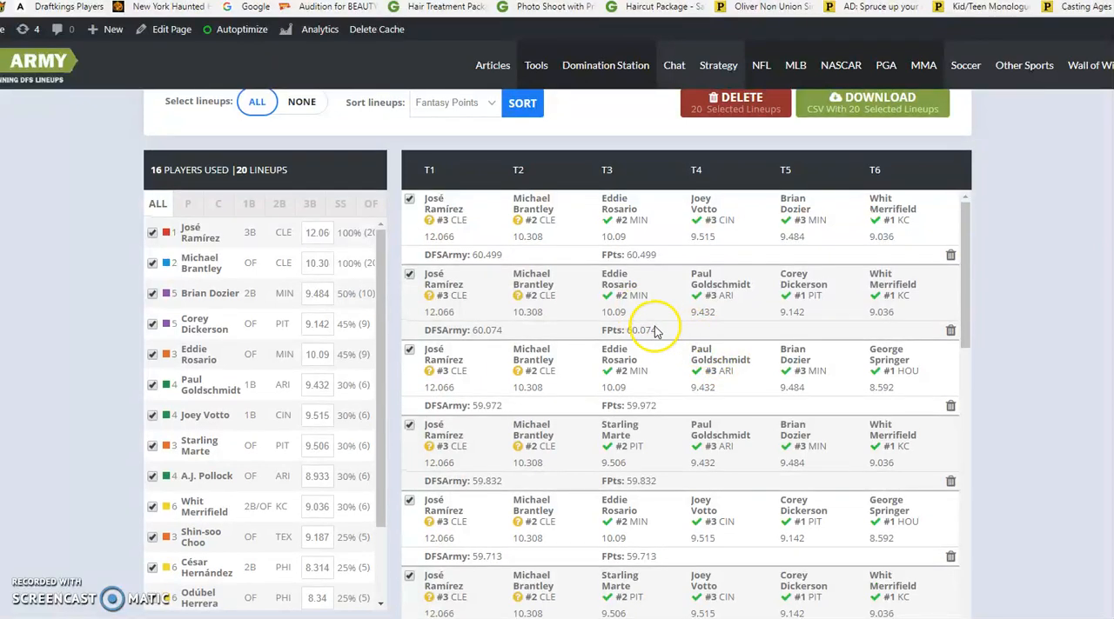
{"action": "scroll", "coordinate": [666, 261], "scroll_direction": "up", "scroll_amount": 1}
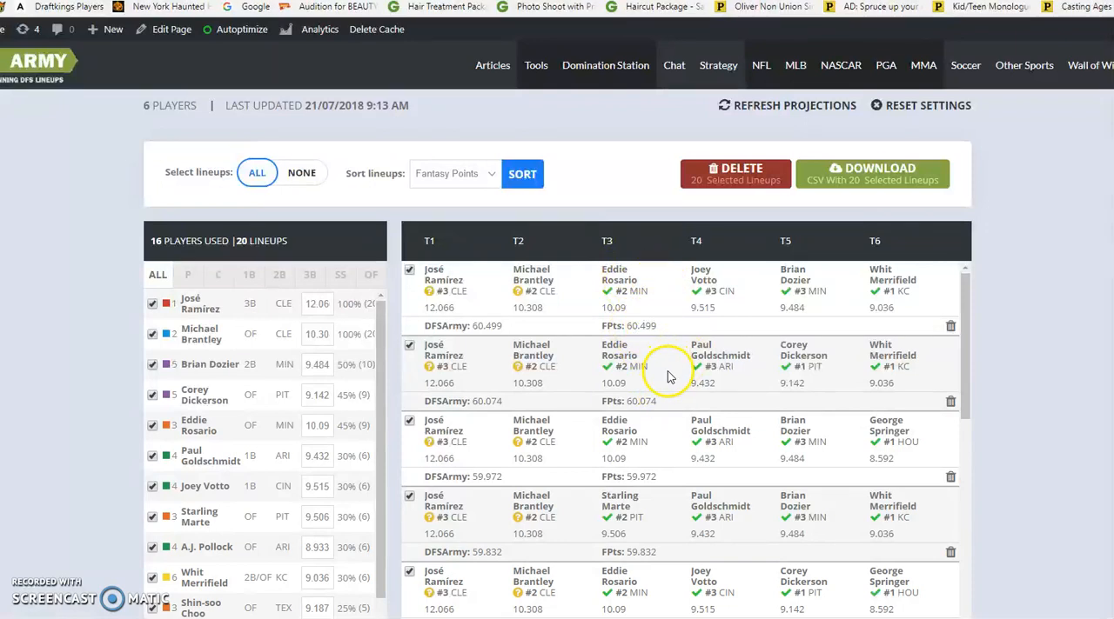
{"action": "scroll", "coordinate": [709, 457], "scroll_direction": "down", "scroll_amount": 3}
{"action": "scroll", "coordinate": [709, 457], "scroll_direction": "down", "scroll_amount": 1}
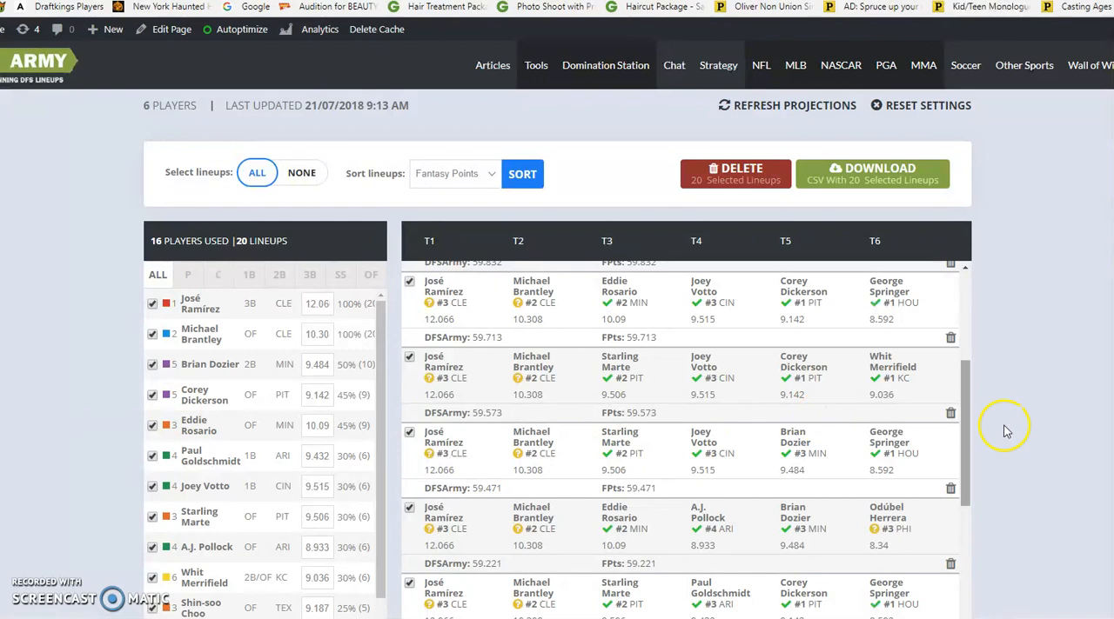
{"action": "scroll", "coordinate": [1009, 400], "scroll_direction": "up", "scroll_amount": 3}
{"action": "scroll", "coordinate": [1011, 387], "scroll_direction": "up", "scroll_amount": 3}
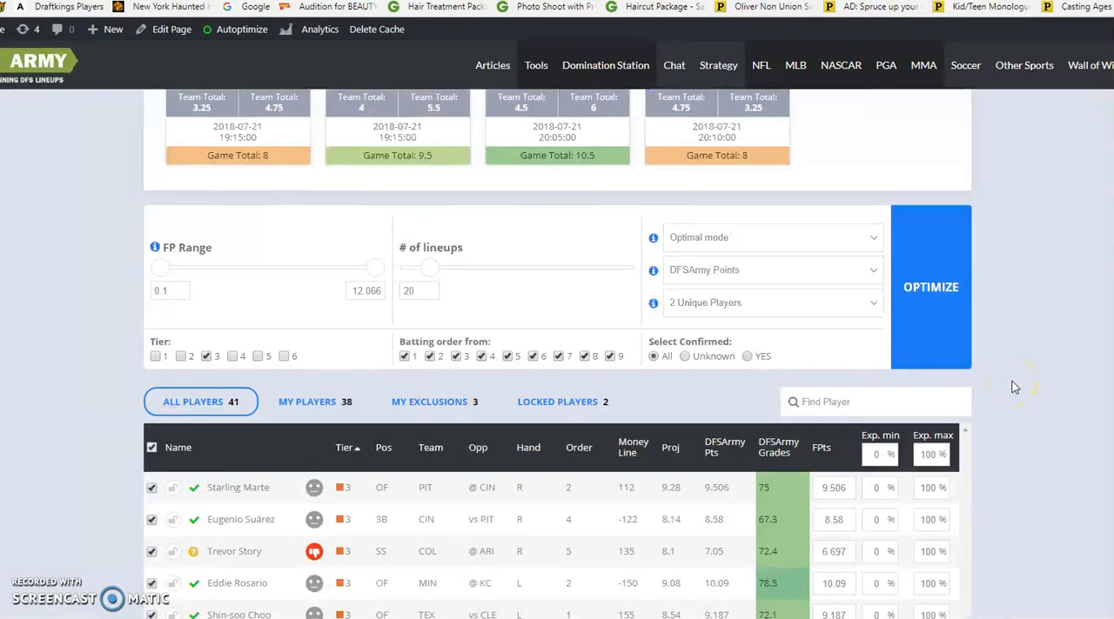
{"action": "left_click", "coordinate": [735, 303]}
{"action": "left_click", "coordinate": [729, 328]}
{"action": "scroll", "coordinate": [1026, 341], "scroll_direction": "down", "scroll_amount": 8}
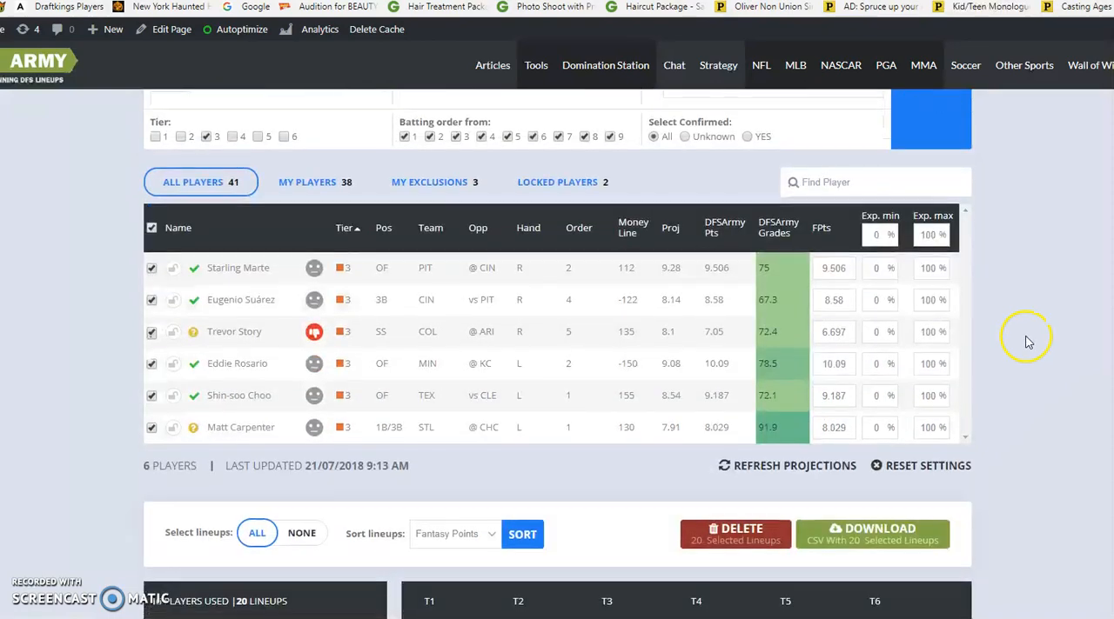
{"action": "scroll", "coordinate": [920, 237], "scroll_direction": "up", "scroll_amount": 6}
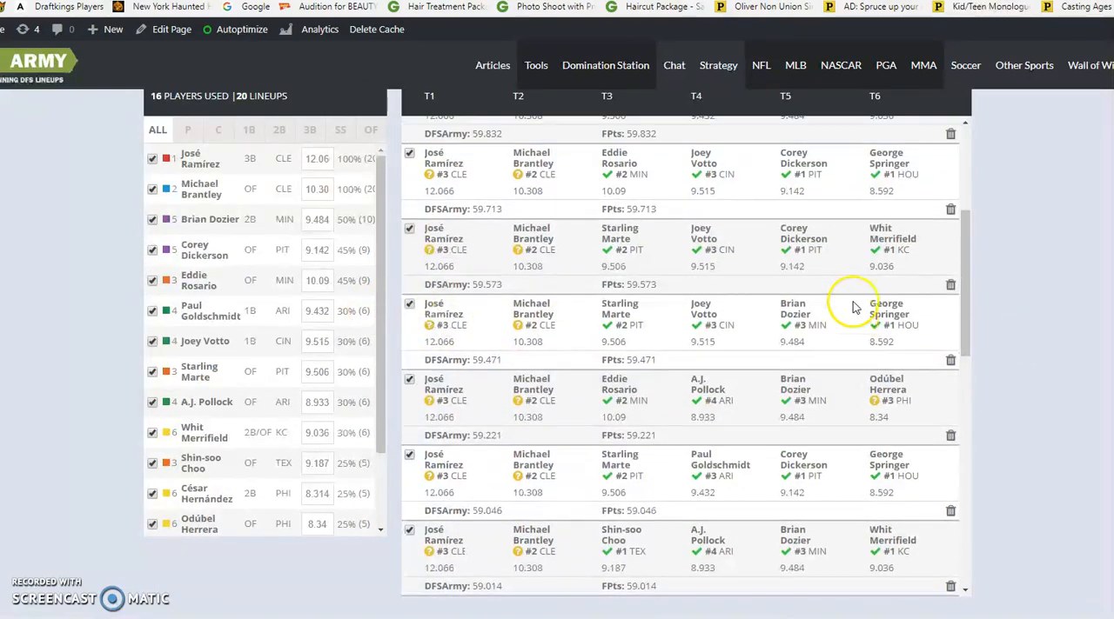
{"action": "scroll", "coordinate": [920, 320], "scroll_direction": "up", "scroll_amount": 5}
{"action": "left_click", "coordinate": [925, 237]}
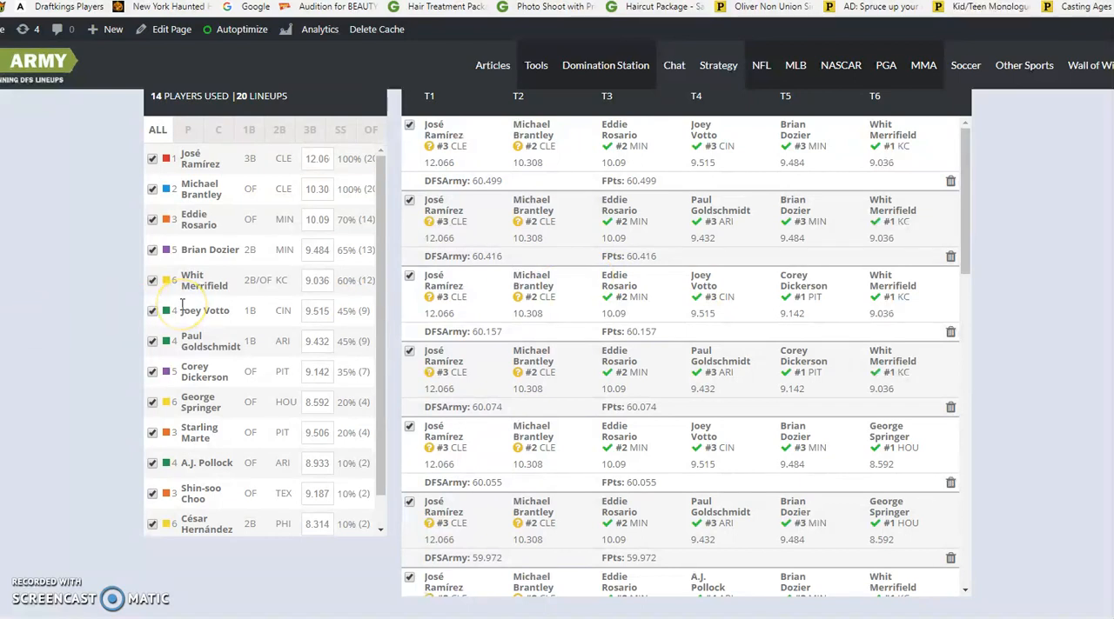
Switch the tier filter to Tier 4 and exclude A.J. Pollock, Wil Myers, Carlos González and Yasmani Grandal, keeping Nolan Arenado included
{"action": "scroll", "coordinate": [331, 331], "scroll_direction": "up", "scroll_amount": 4}
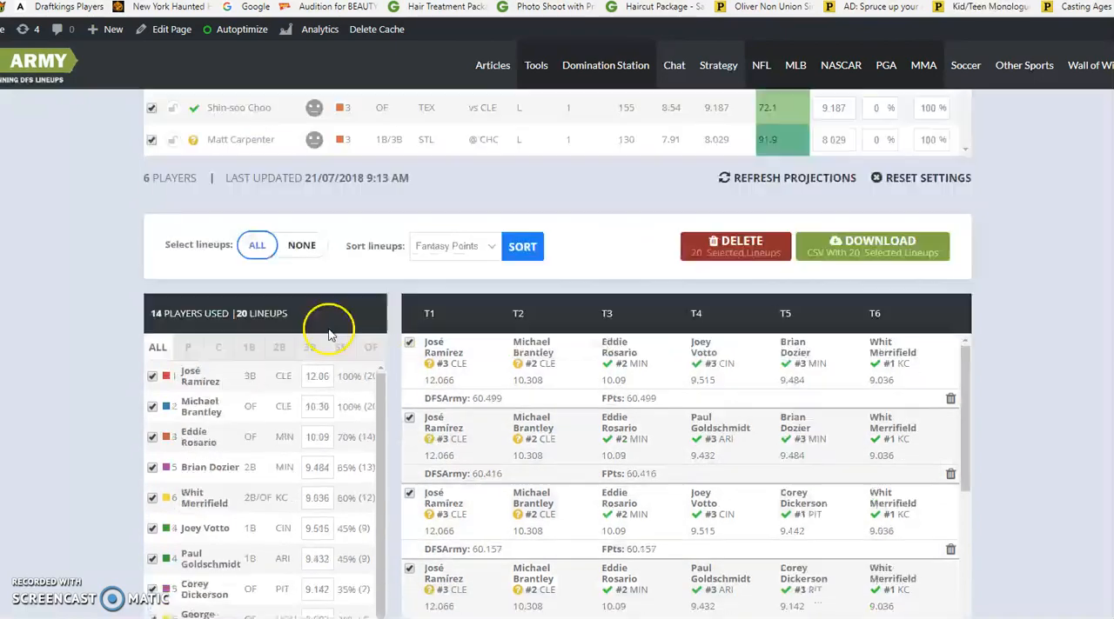
{"action": "scroll", "coordinate": [219, 249], "scroll_direction": "up", "scroll_amount": 4}
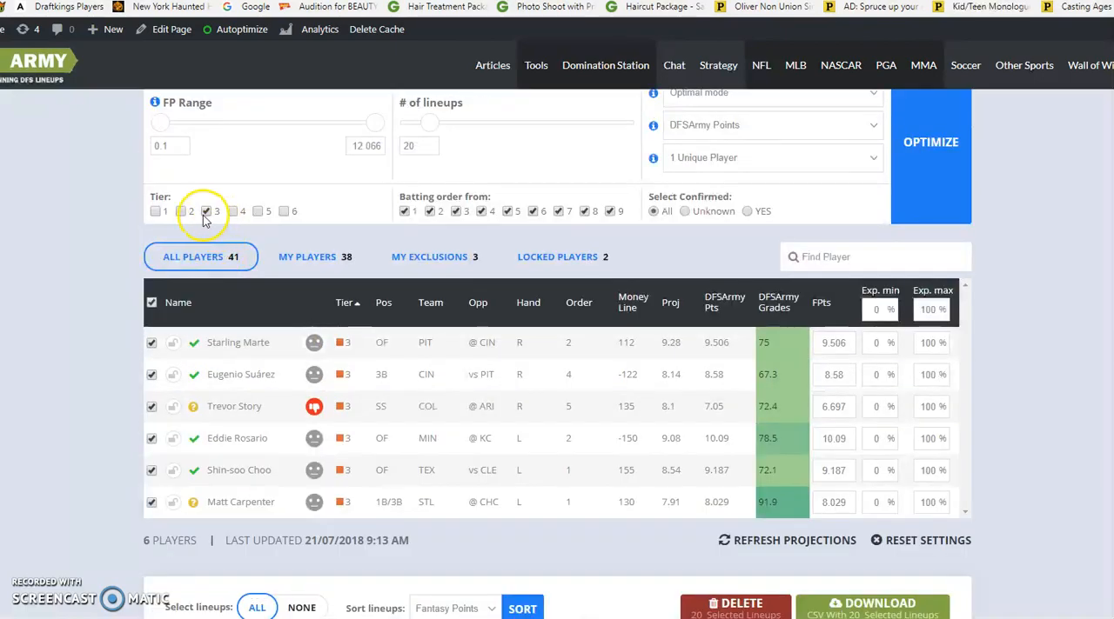
{"action": "left_click", "coordinate": [205, 213]}
{"action": "left_click", "coordinate": [231, 213]}
{"action": "scroll", "coordinate": [192, 261], "scroll_direction": "down", "scroll_amount": 5}
{"action": "scroll", "coordinate": [165, 311], "scroll_direction": "up", "scroll_amount": 3}
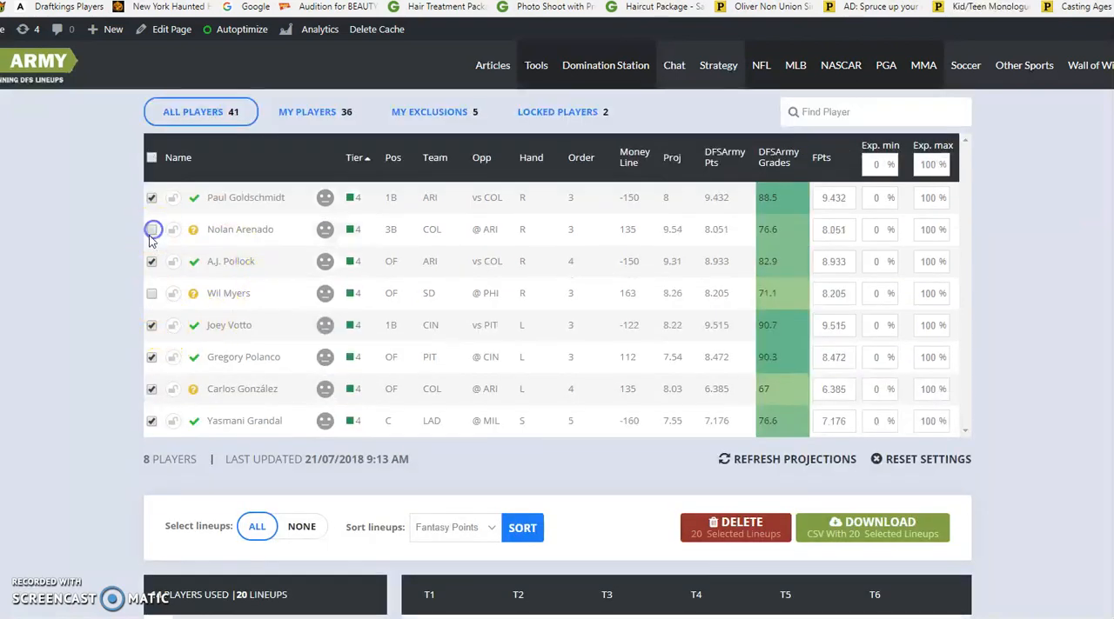
{"action": "left_click", "coordinate": [150, 240]}
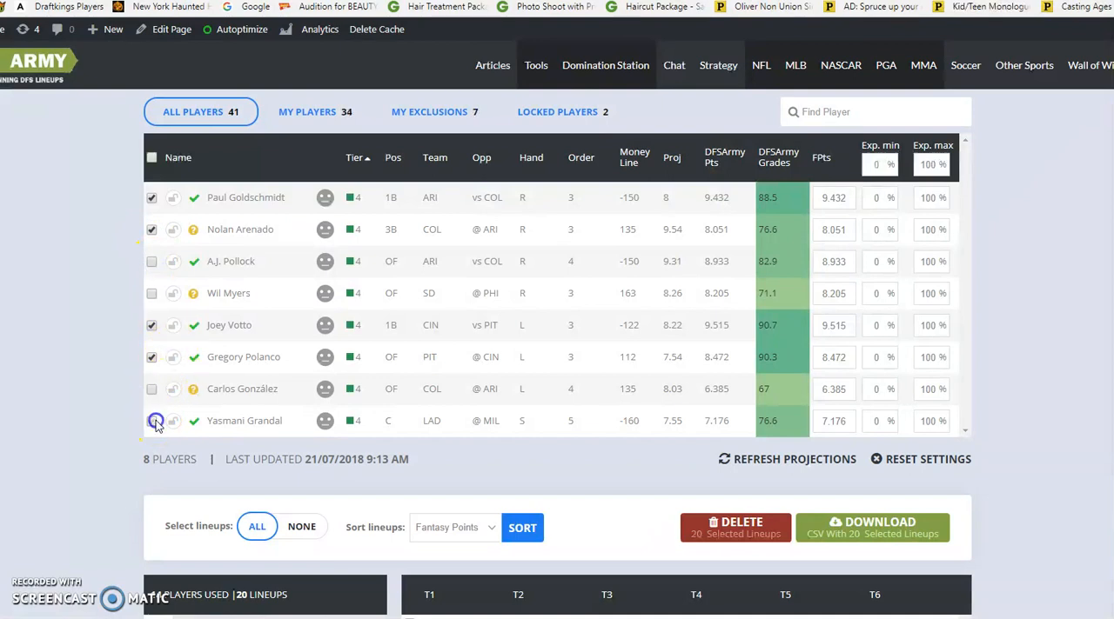
Switch the tier filter to Tier 5 and exclude Corey Dickerson, Jesse Winker and Max Muncy from the player pool
{"action": "scroll", "coordinate": [212, 235], "scroll_direction": "up", "scroll_amount": 3}
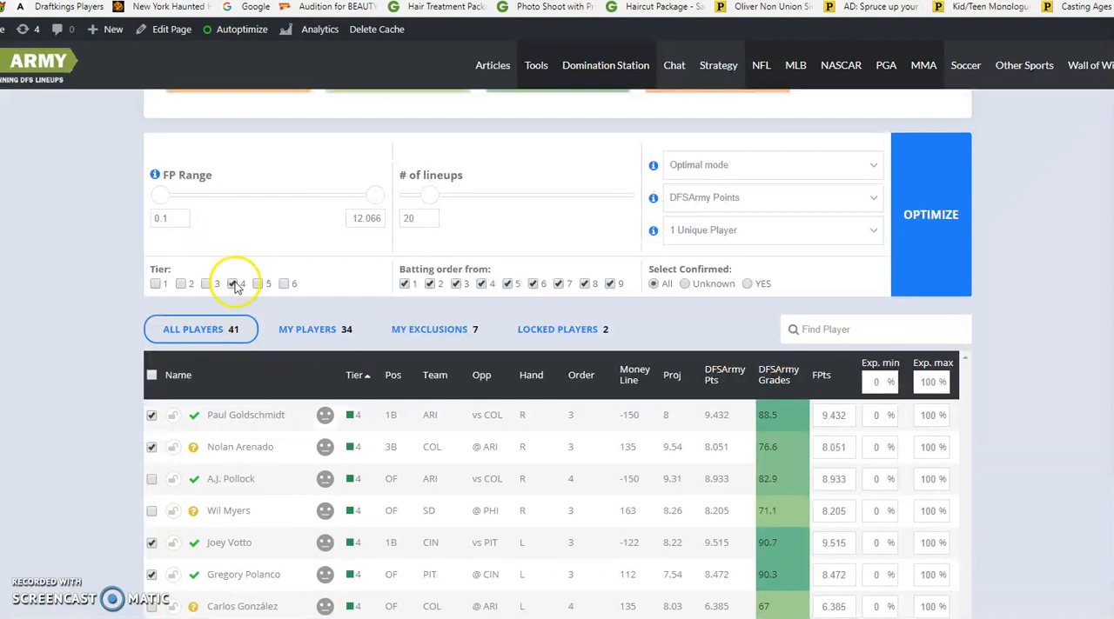
{"action": "left_click", "coordinate": [233, 284]}
{"action": "left_click", "coordinate": [258, 284]}
{"action": "scroll", "coordinate": [252, 284], "scroll_direction": "down", "scroll_amount": 5}
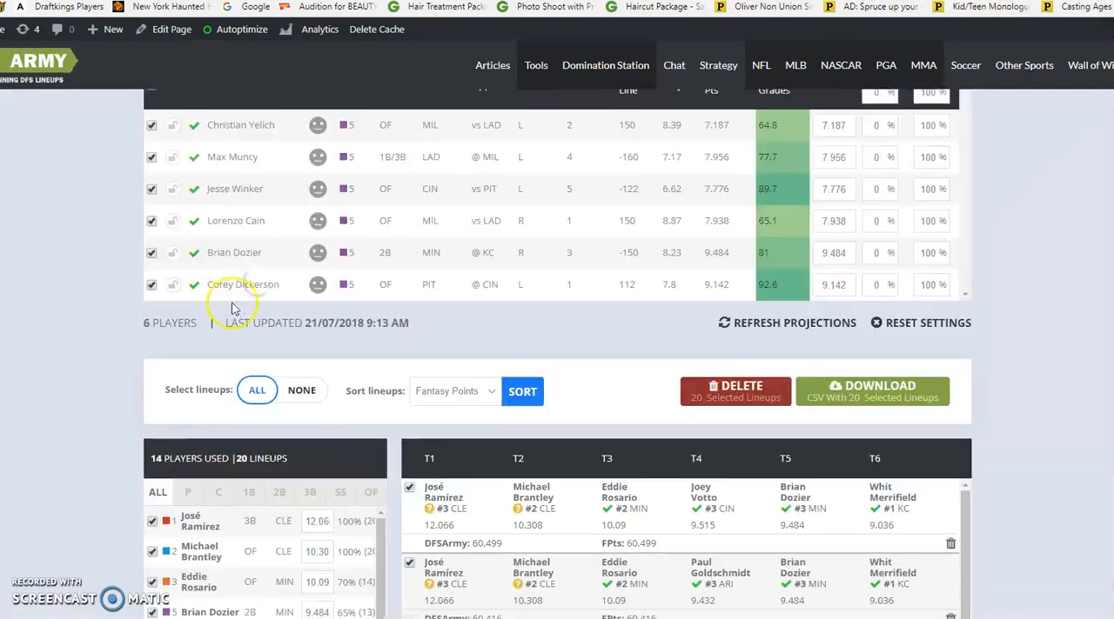
{"action": "left_click", "coordinate": [151, 286]}
{"action": "left_click", "coordinate": [153, 219]}
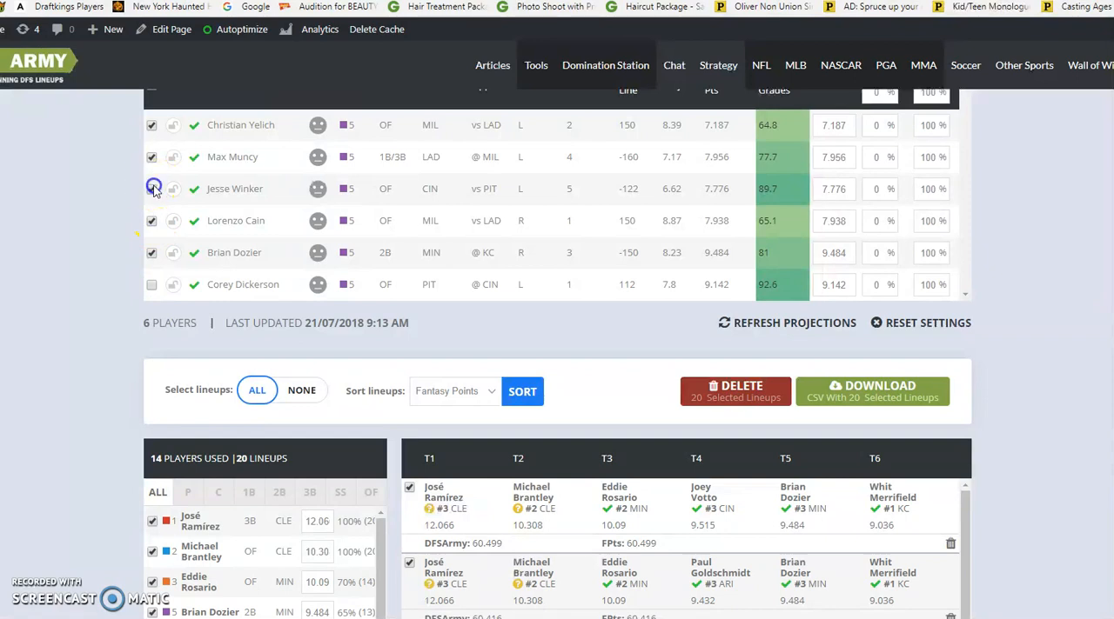
{"action": "scroll", "coordinate": [218, 366], "scroll_direction": "up", "scroll_amount": 3}
{"action": "left_click", "coordinate": [151, 374]}
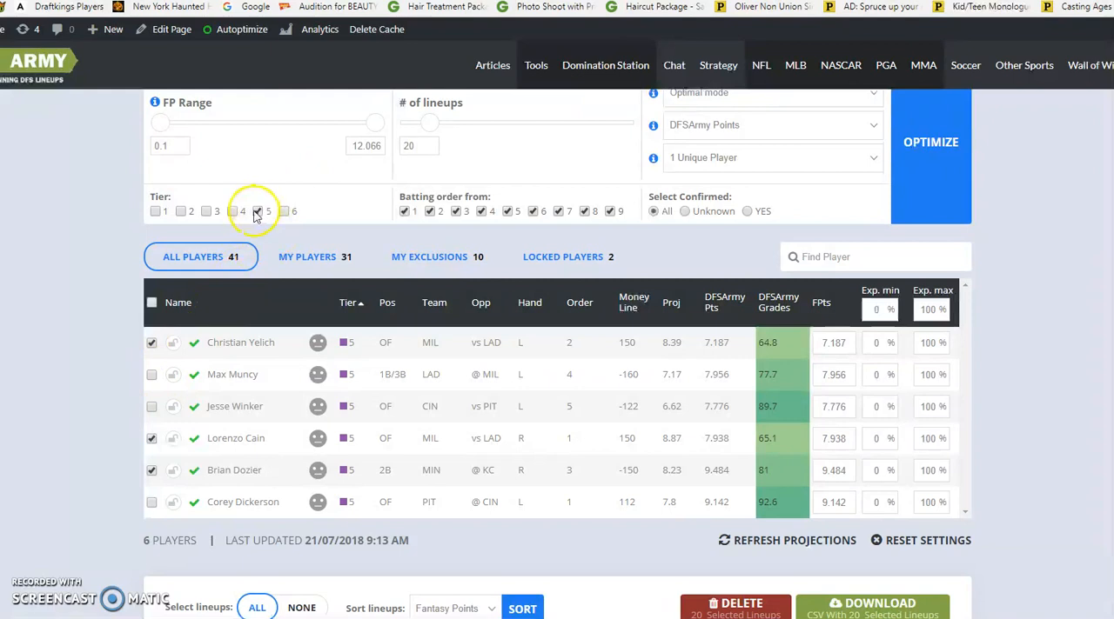
Switch the tier filter to Tier 6 and exclude George Springer, Yuli Gurriel, César Hernández and Whit Merrifield
{"action": "left_click", "coordinate": [287, 211]}
{"action": "scroll", "coordinate": [200, 244], "scroll_direction": "down", "scroll_amount": 2}
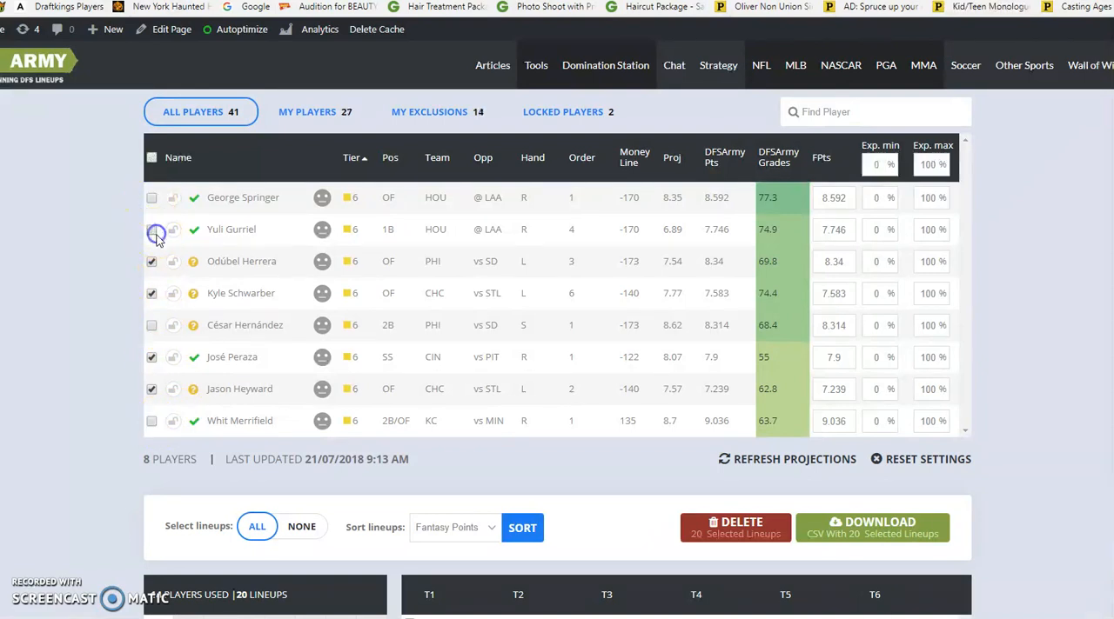
{"action": "scroll", "coordinate": [1009, 326], "scroll_direction": "up", "scroll_amount": 4}
Rerun the optimizer with the narrowed player pool for 20 lineups using Optimal mode, DFSArmy Points and 1 Unique Player
{"action": "scroll", "coordinate": [1009, 287], "scroll_direction": "down", "scroll_amount": 4}
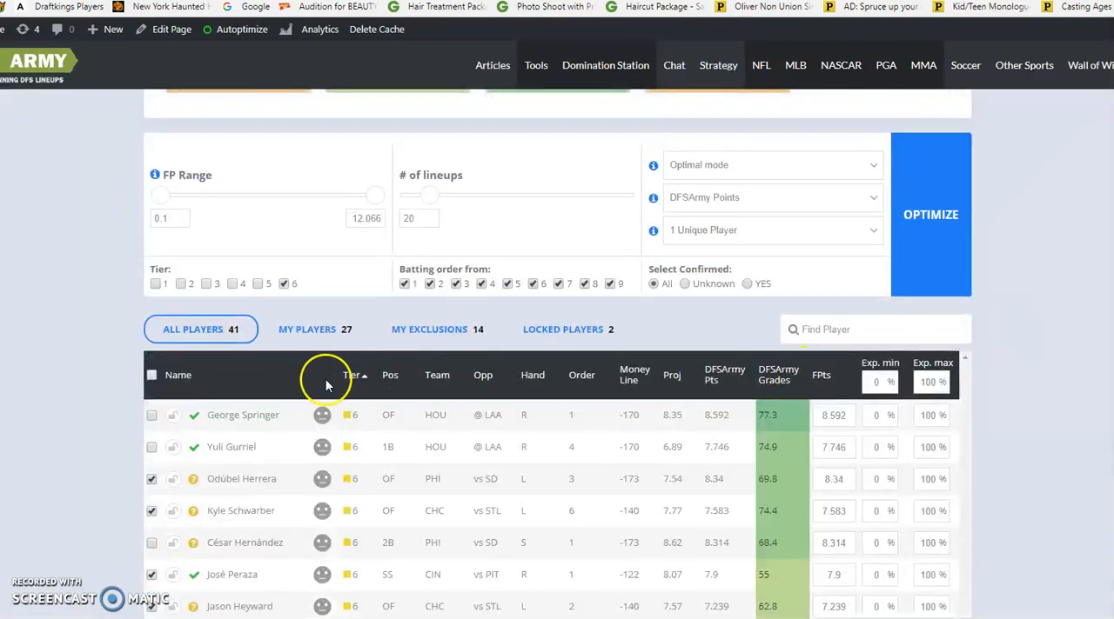
{"action": "scroll", "coordinate": [609, 281], "scroll_direction": "up", "scroll_amount": 3}
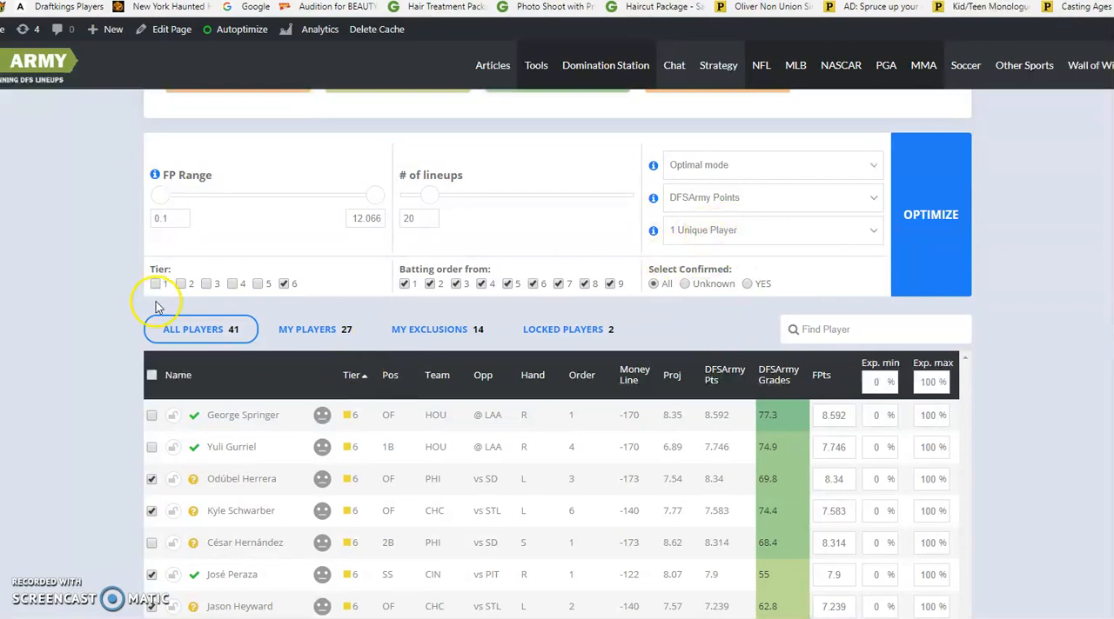
{"action": "scroll", "coordinate": [589, 310], "scroll_direction": "down", "scroll_amount": 2}
{"action": "scroll", "coordinate": [870, 249], "scroll_direction": "up", "scroll_amount": 3}
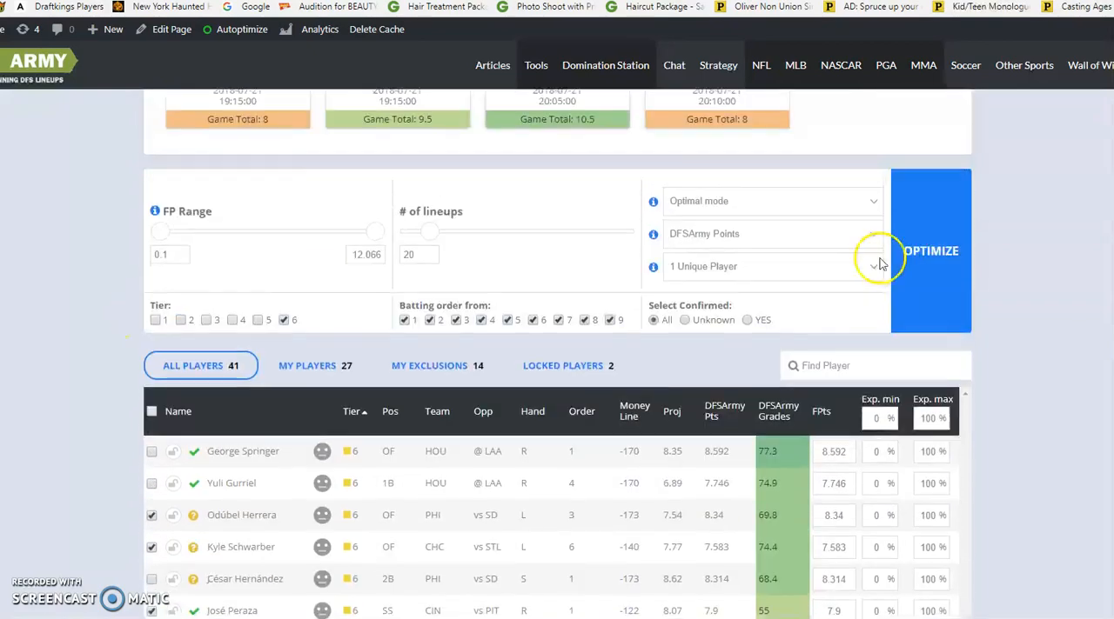
{"action": "scroll", "coordinate": [1022, 229], "scroll_direction": "down", "scroll_amount": 1}
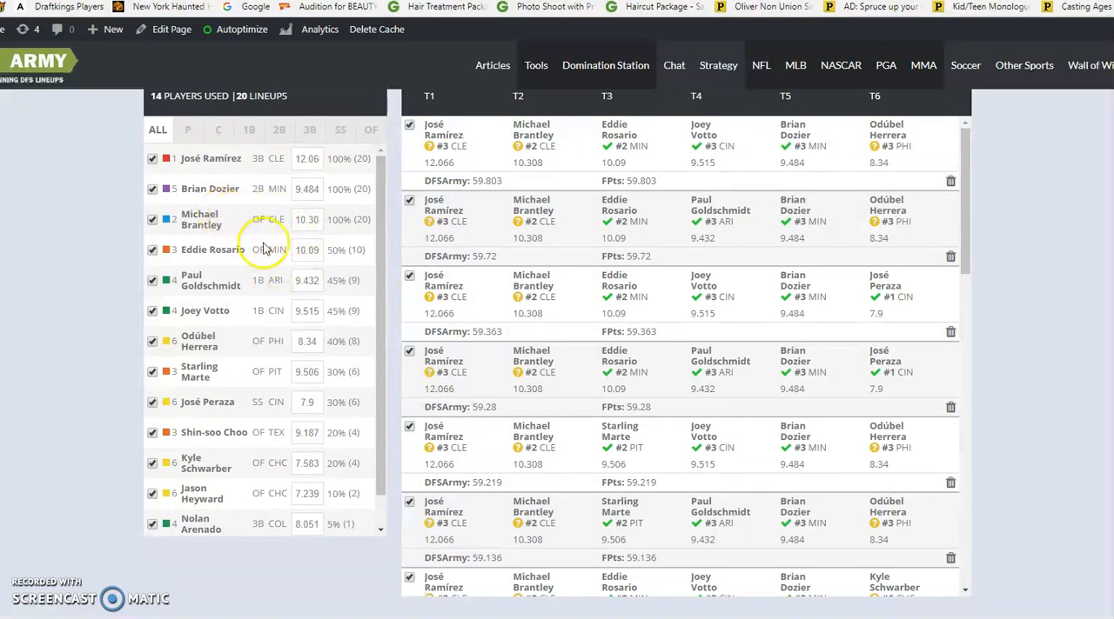
Check the player exposures in the new lineups, switch the tier filter back to Tier 5, and include Corey Dickerson again
{"action": "scroll", "coordinate": [947, 308], "scroll_direction": "up", "scroll_amount": 1}
{"action": "scroll", "coordinate": [946, 308], "scroll_direction": "up", "scroll_amount": 3}
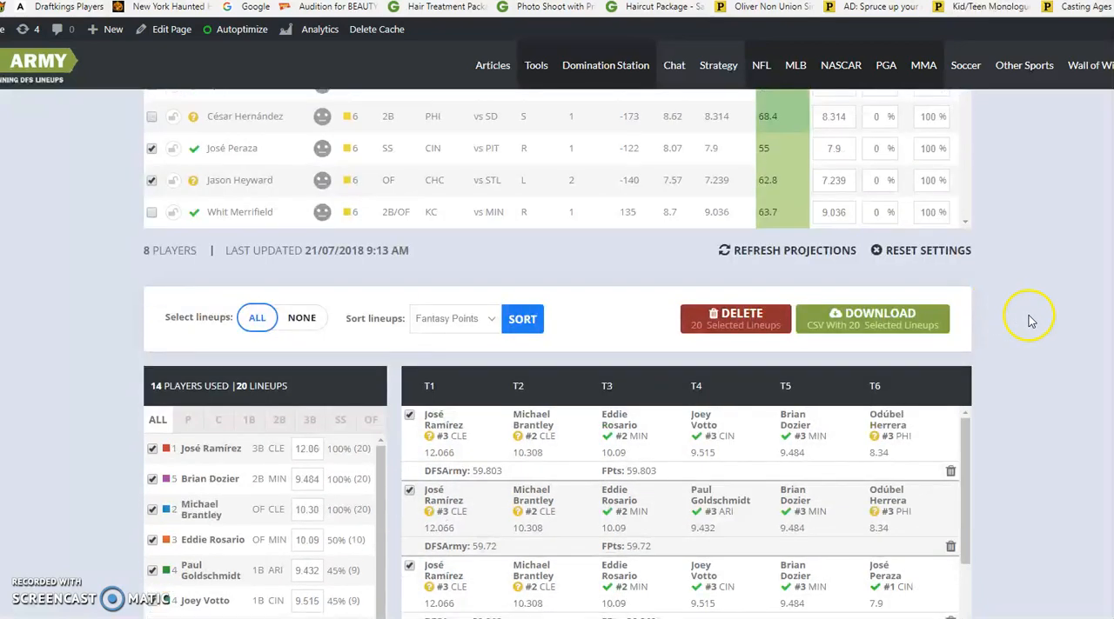
{"action": "scroll", "coordinate": [1029, 322], "scroll_direction": "up", "scroll_amount": 3}
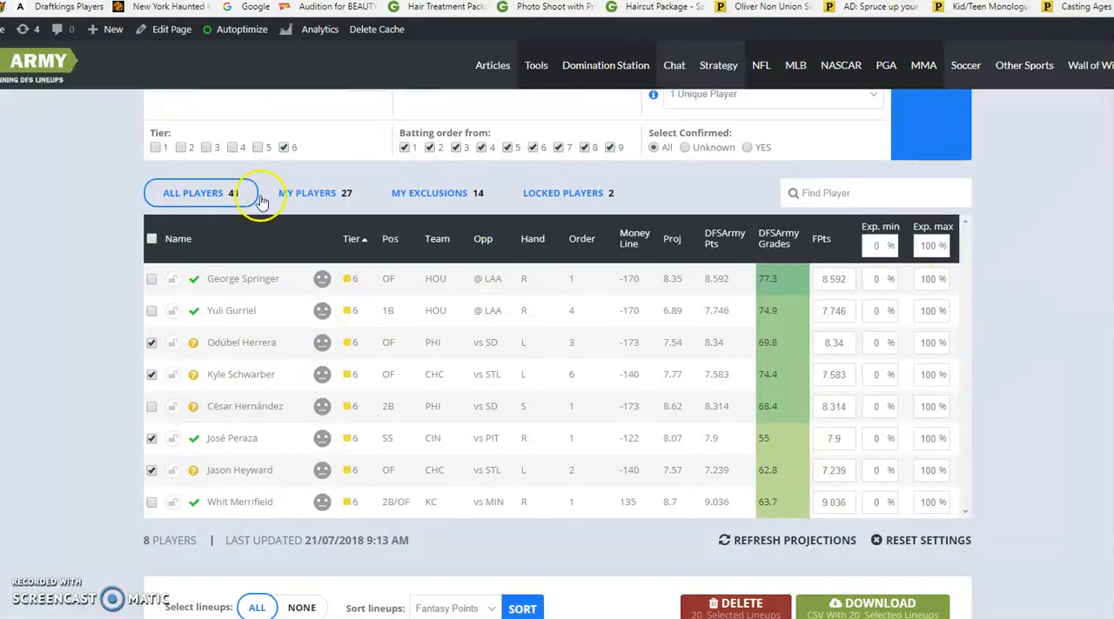
{"action": "scroll", "coordinate": [701, 335], "scroll_direction": "down", "scroll_amount": 4}
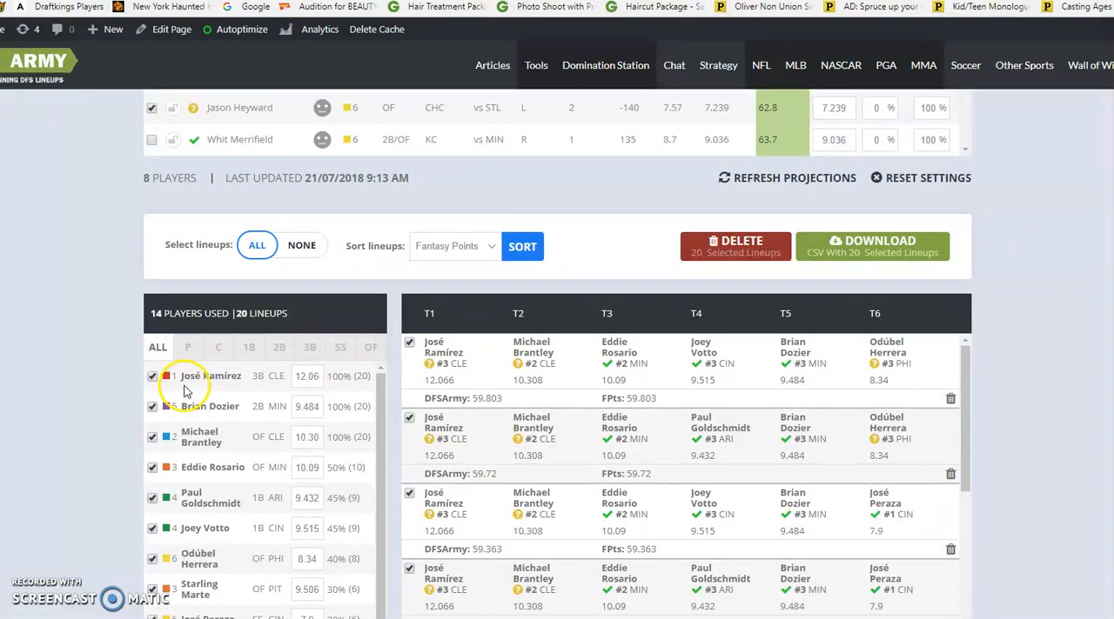
{"action": "scroll", "coordinate": [192, 252], "scroll_direction": "up", "scroll_amount": 5}
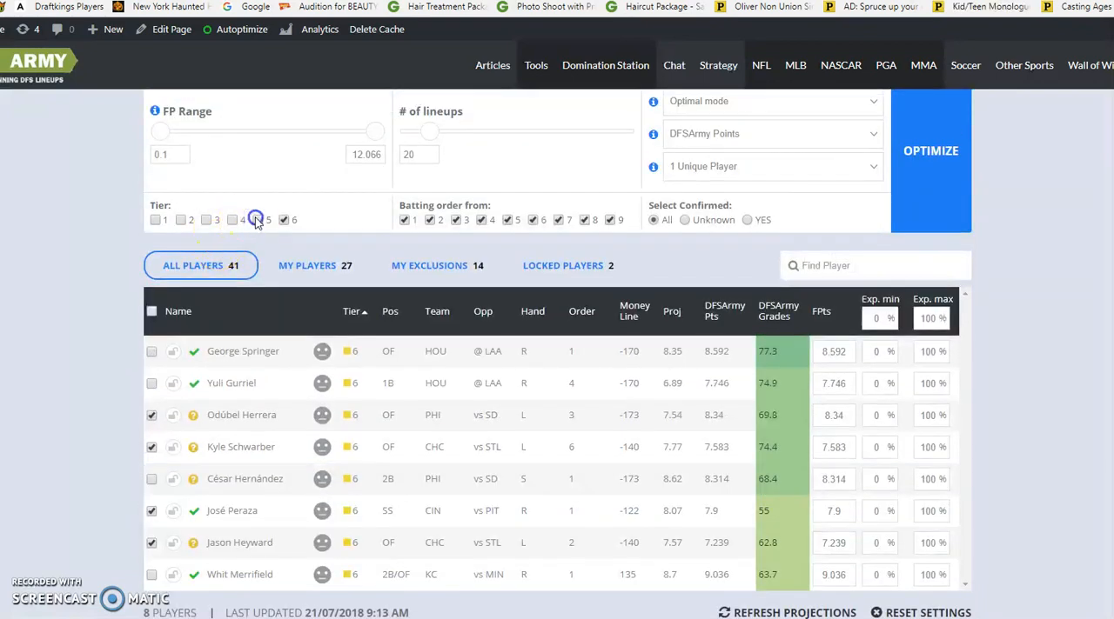
{"action": "left_click", "coordinate": [256, 220]}
{"action": "left_click", "coordinate": [284, 220]}
{"action": "scroll", "coordinate": [96, 272], "scroll_direction": "down", "scroll_amount": 1}
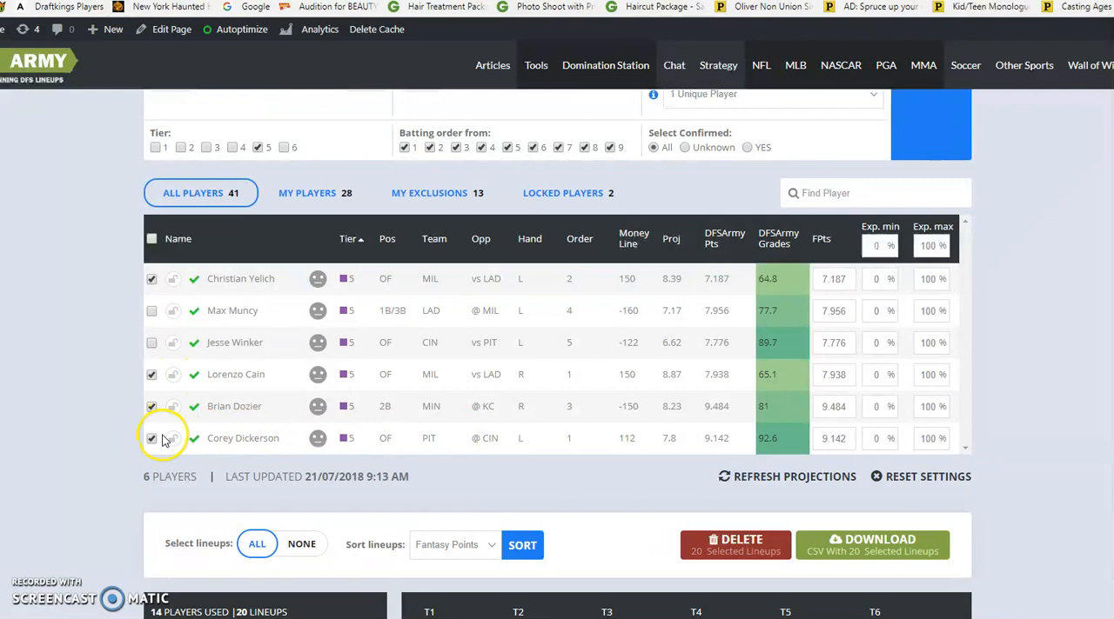
Exclude Christian Yelich and Lorenzo Cain from the Tier 5 player pool and rerun the optimizer for 20 lineups
{"action": "left_click", "coordinate": [153, 440]}
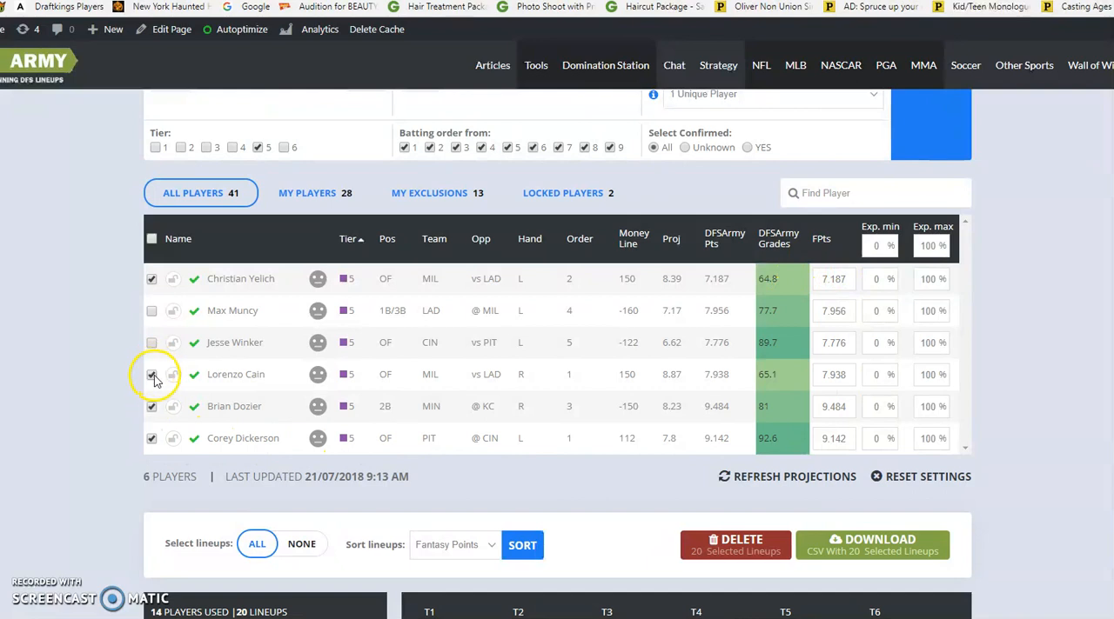
{"action": "left_click", "coordinate": [151, 375]}
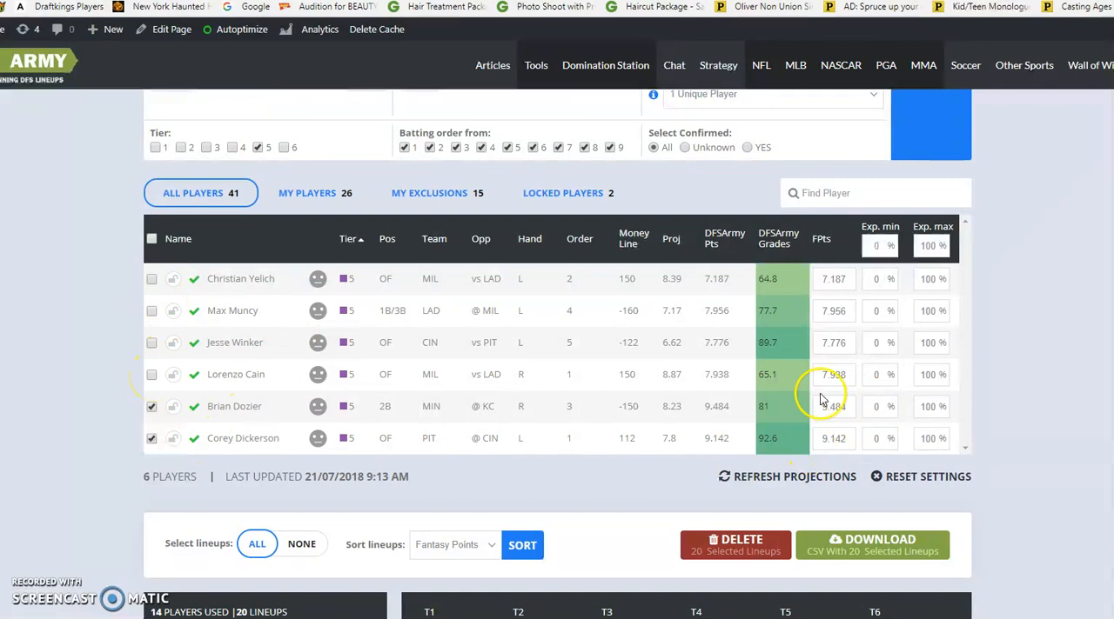
{"action": "scroll", "coordinate": [935, 374], "scroll_direction": "up", "scroll_amount": 2}
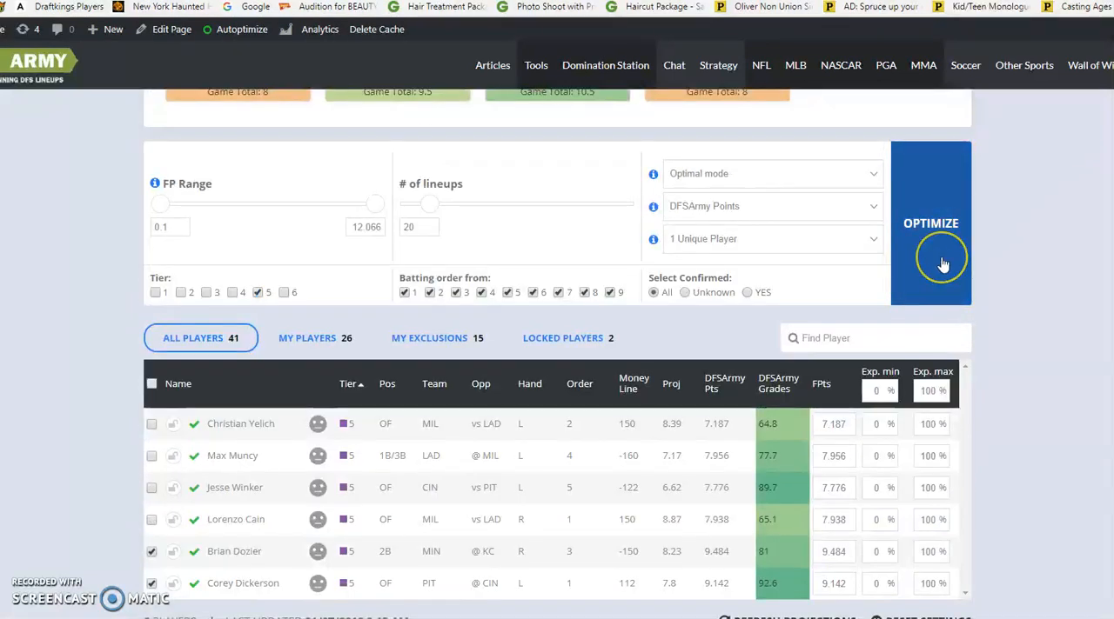
{"action": "left_click", "coordinate": [941, 261]}
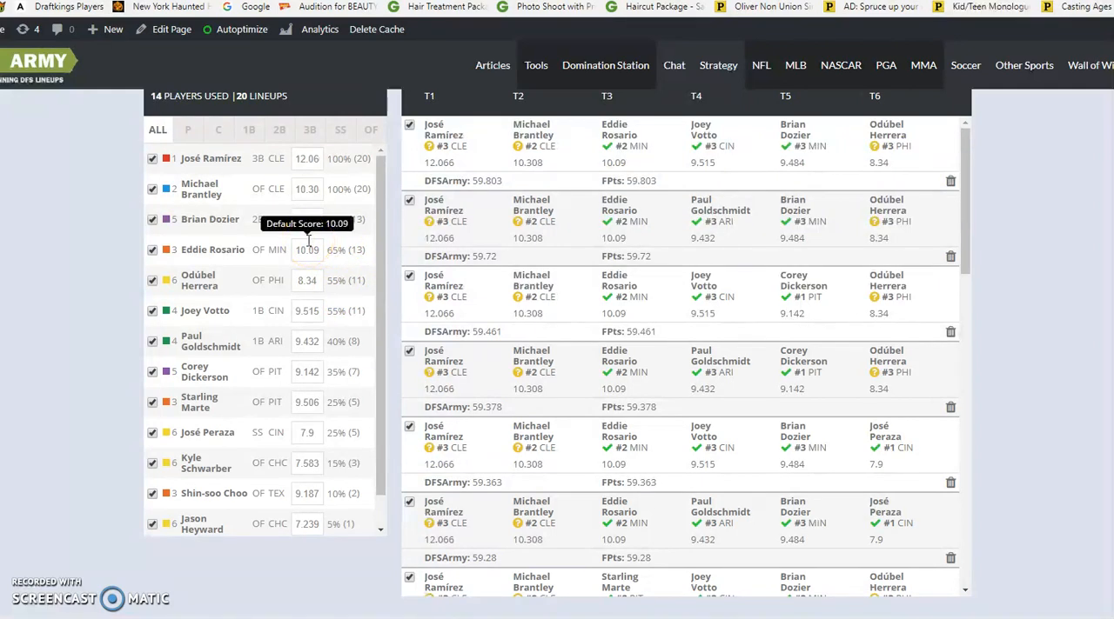
Switch the tier filter to Tier 4 and set Joey Votto's maximum exposure to 45%
{"action": "scroll", "coordinate": [472, 288], "scroll_direction": "up", "scroll_amount": 6}
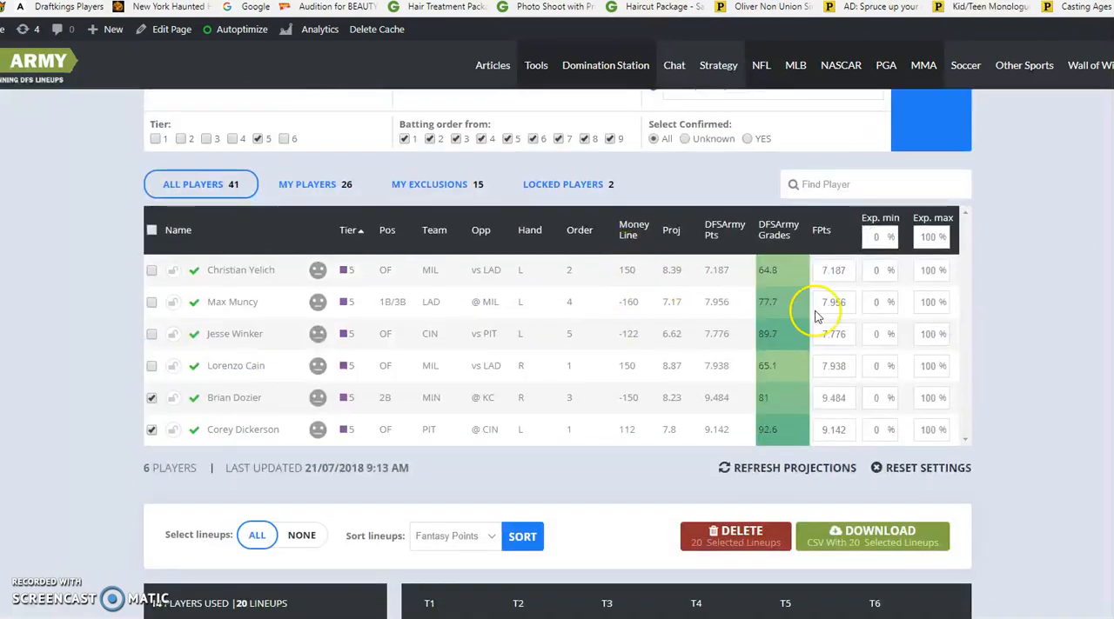
{"action": "left_click", "coordinate": [231, 140]}
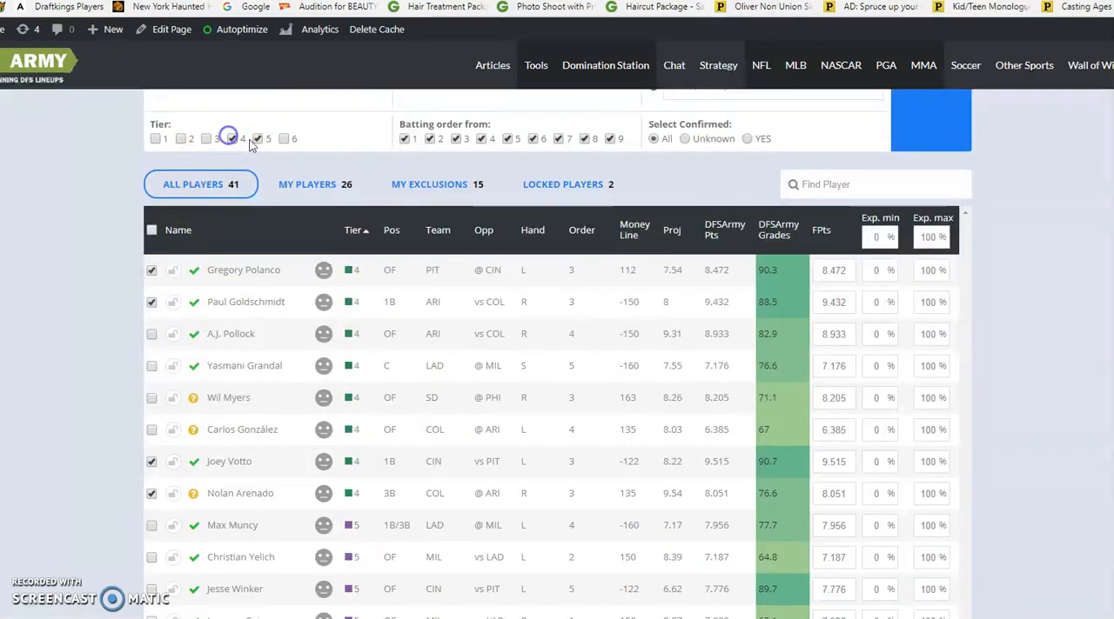
{"action": "left_click", "coordinate": [258, 139]}
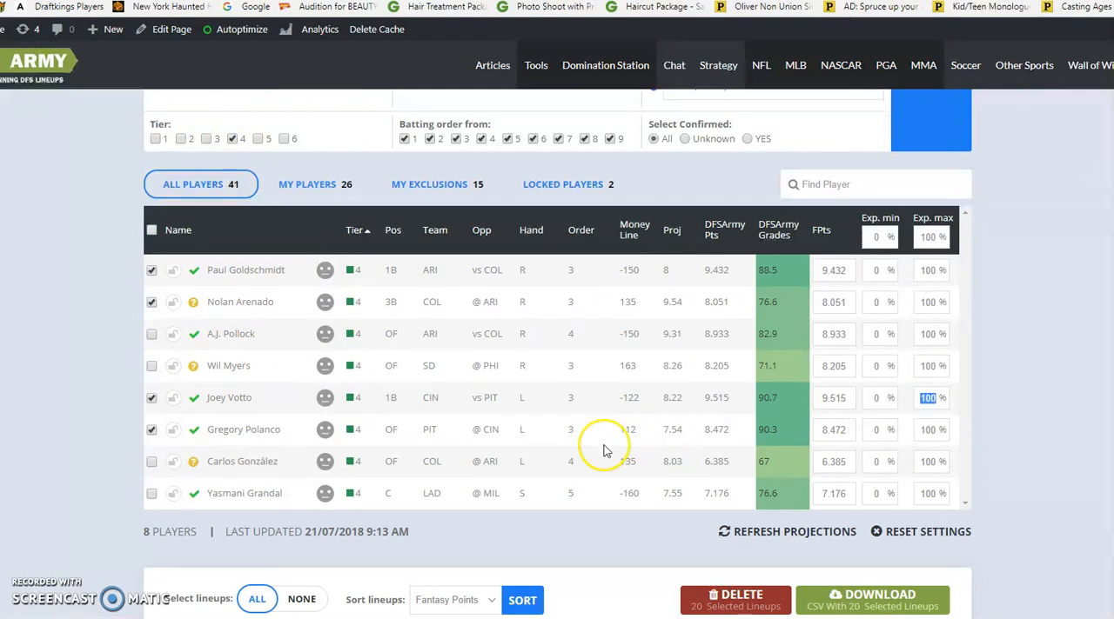
{"action": "left_click", "coordinate": [1024, 246]}
Change the optimizer to Tournament mode and rerun it for 20 lineups with DFSArmy Points and 1 Unique Player
{"action": "scroll", "coordinate": [1076, 241], "scroll_direction": "up", "scroll_amount": 3}
{"action": "left_click", "coordinate": [827, 235]}
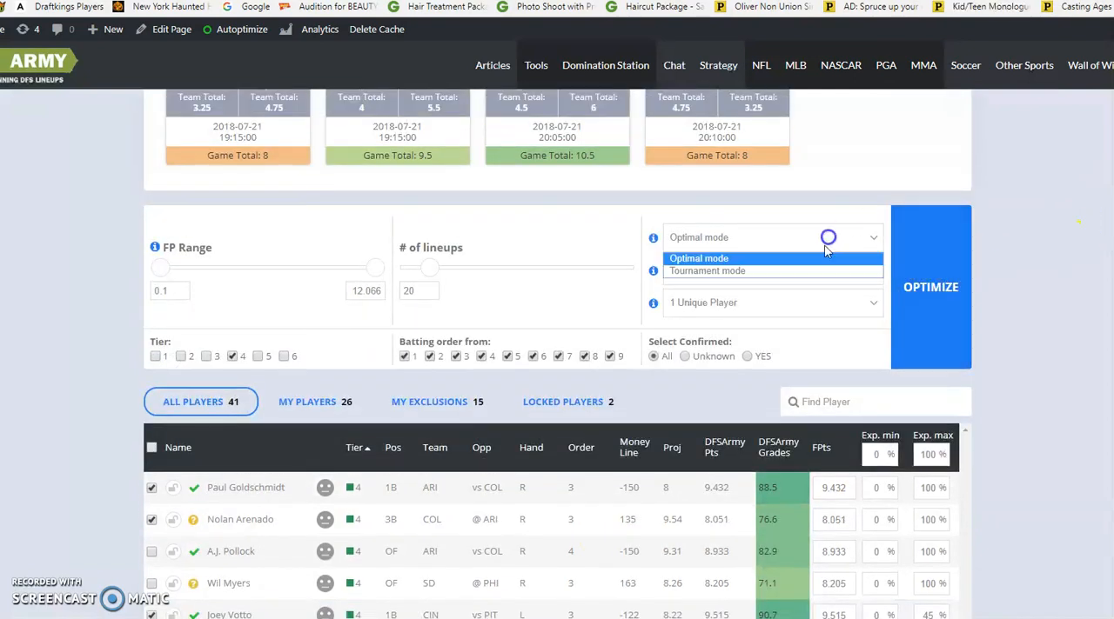
{"action": "left_click", "coordinate": [815, 269]}
{"action": "scroll", "coordinate": [1019, 276], "scroll_direction": "down", "scroll_amount": 3}
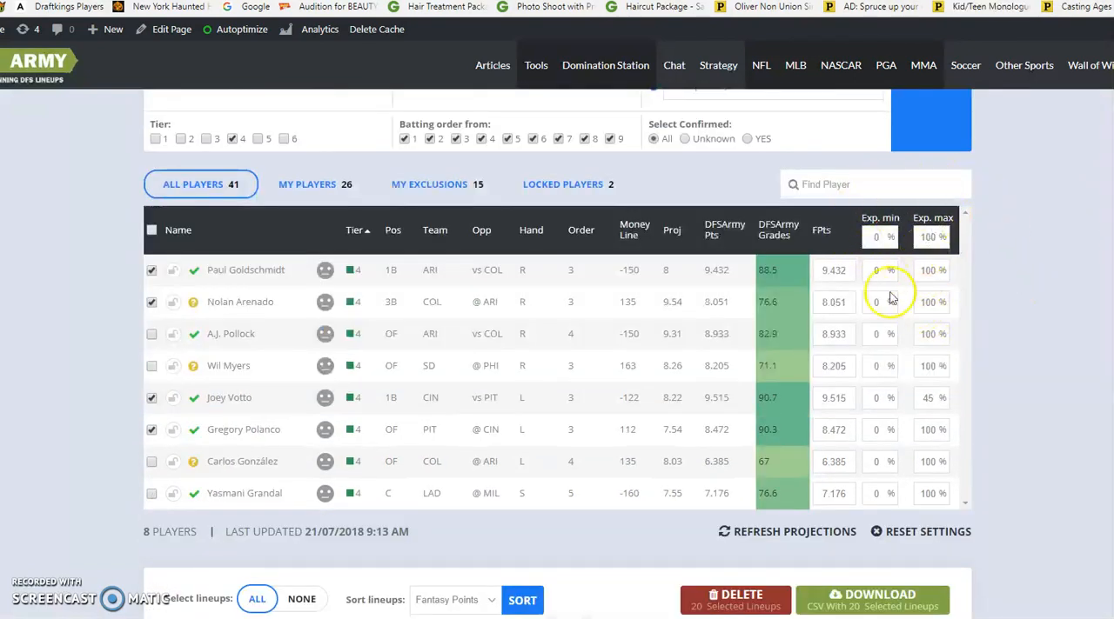
{"action": "scroll", "coordinate": [261, 365], "scroll_direction": "down", "scroll_amount": 1}
{"action": "scroll", "coordinate": [86, 380], "scroll_direction": "down", "scroll_amount": 6}
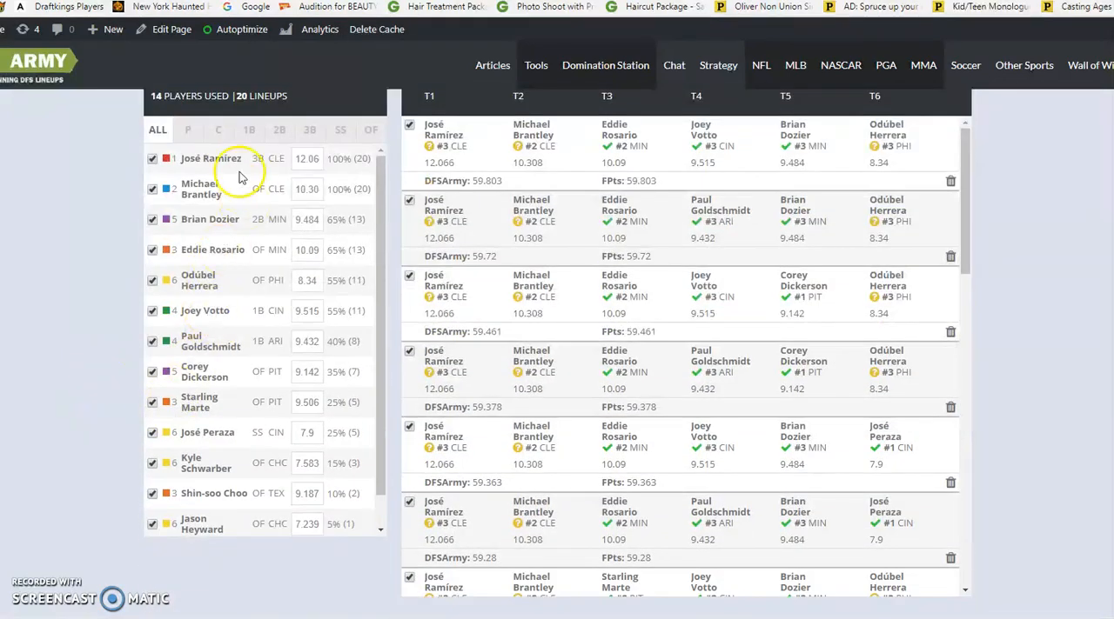
{"action": "scroll", "coordinate": [927, 341], "scroll_direction": "up", "scroll_amount": 7}
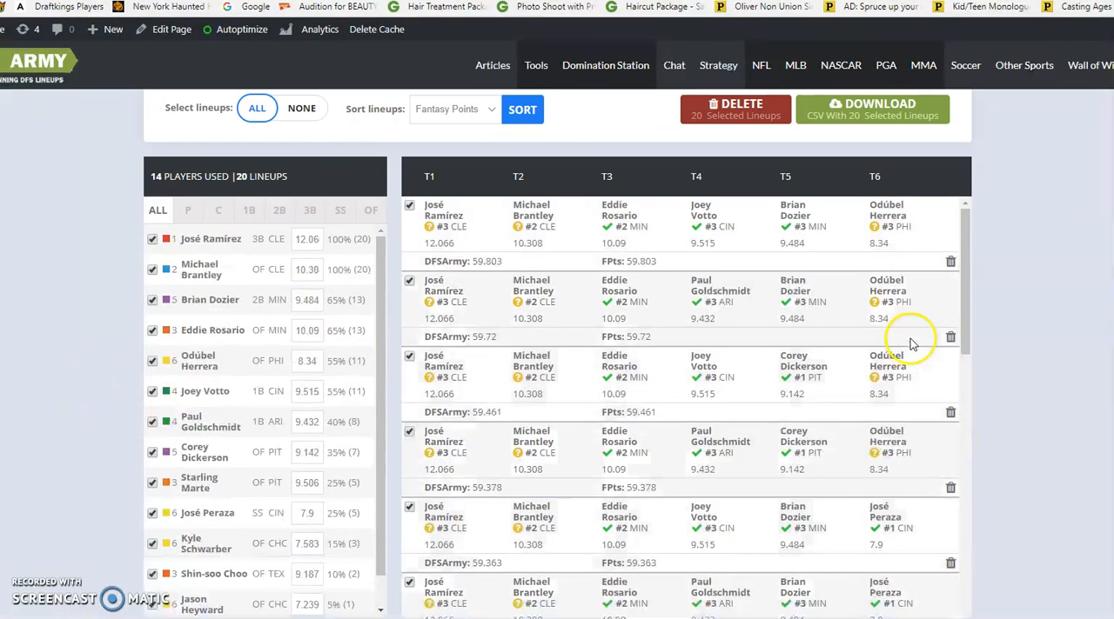
{"action": "scroll", "coordinate": [992, 305], "scroll_direction": "up", "scroll_amount": 2}
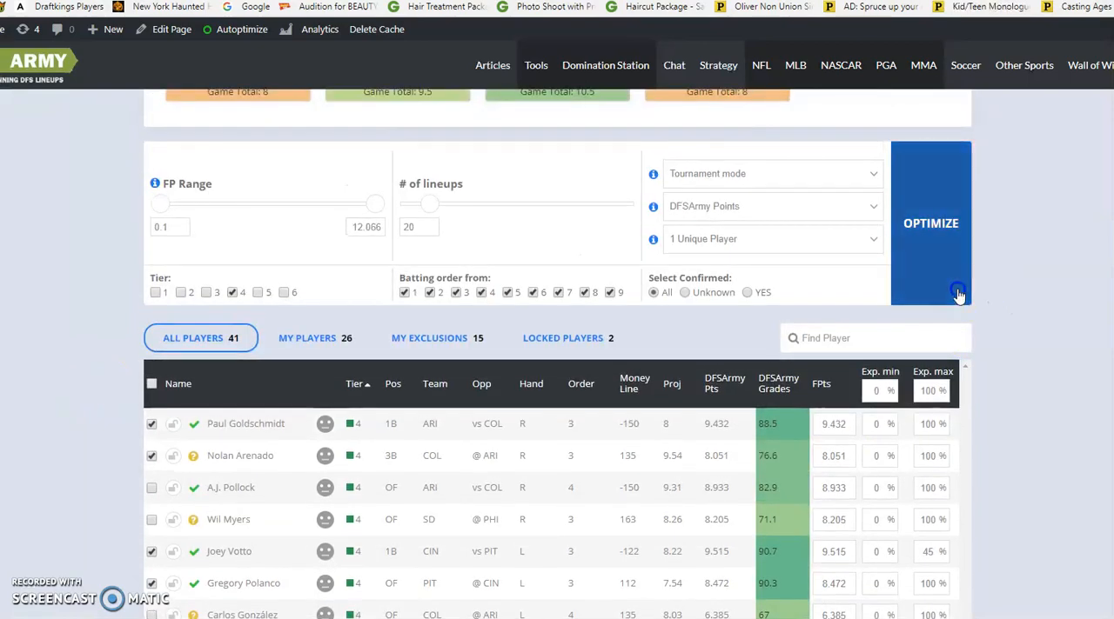
{"action": "left_click", "coordinate": [957, 292]}
Check the player exposures in the new lineups and switch the tier filter to Tier 5 only
{"action": "scroll", "coordinate": [1001, 300], "scroll_direction": "down", "scroll_amount": 8}
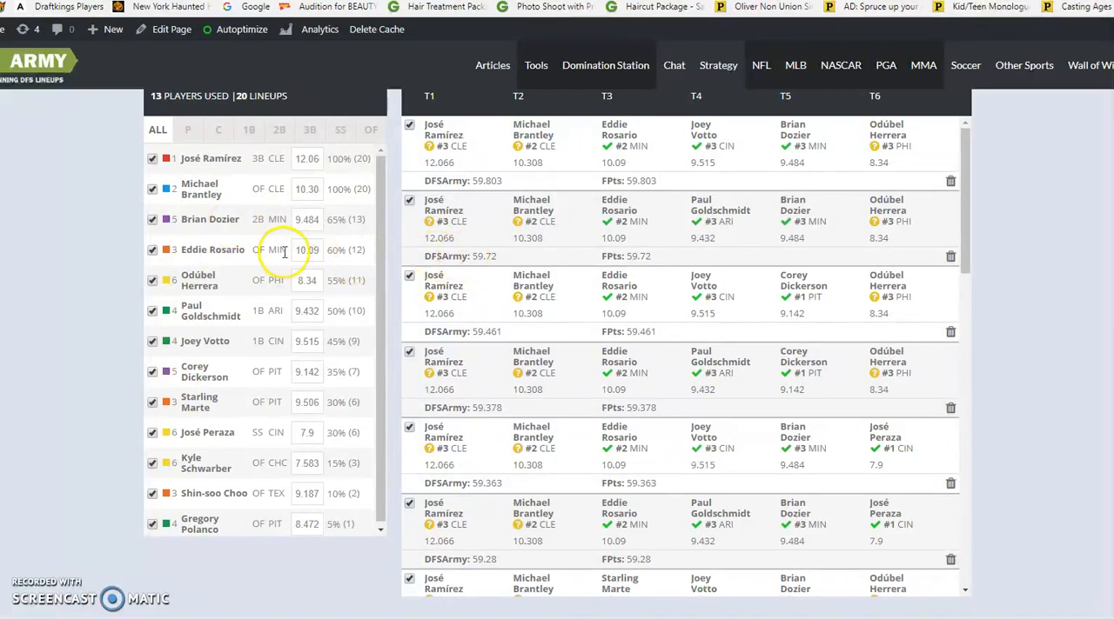
{"action": "scroll", "coordinate": [272, 250], "scroll_direction": "up", "scroll_amount": 10}
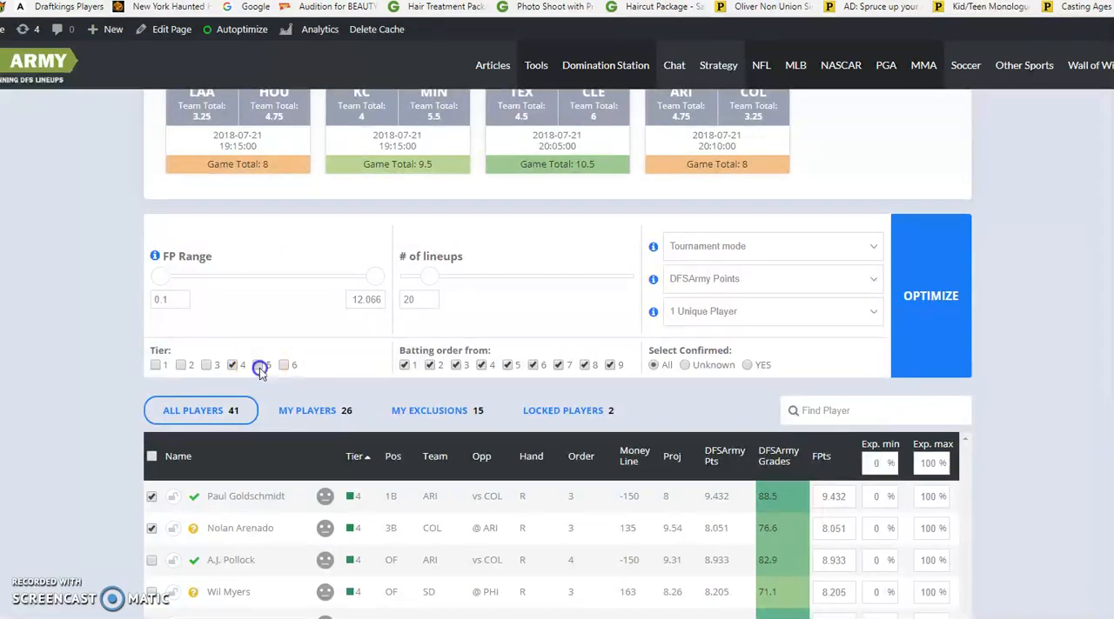
{"action": "left_click", "coordinate": [232, 365]}
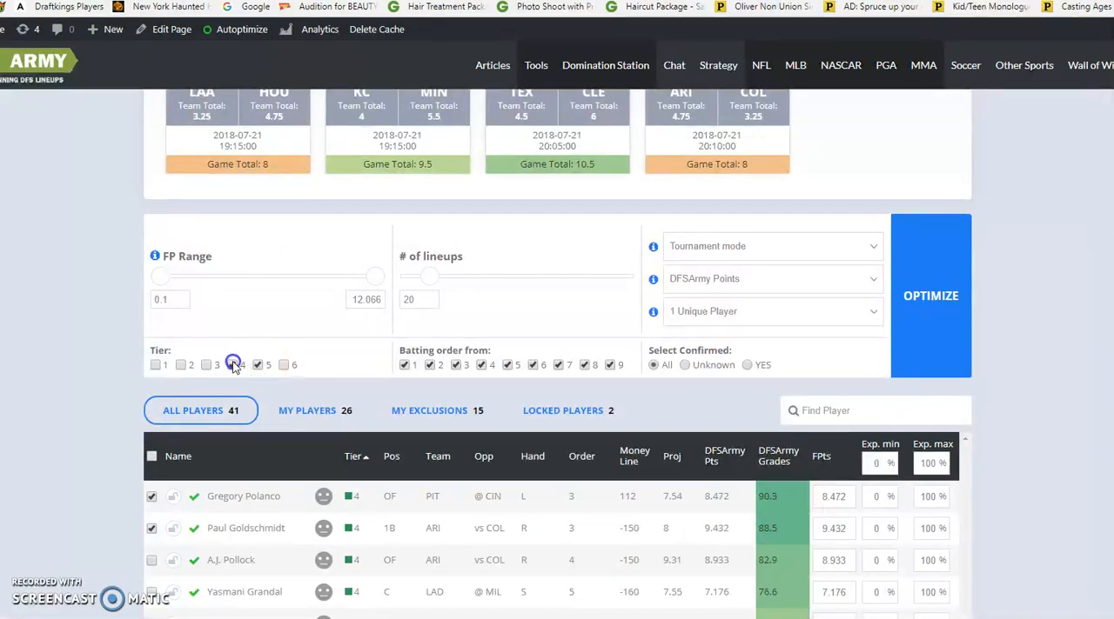
{"action": "scroll", "coordinate": [241, 325], "scroll_direction": "down", "scroll_amount": 3}
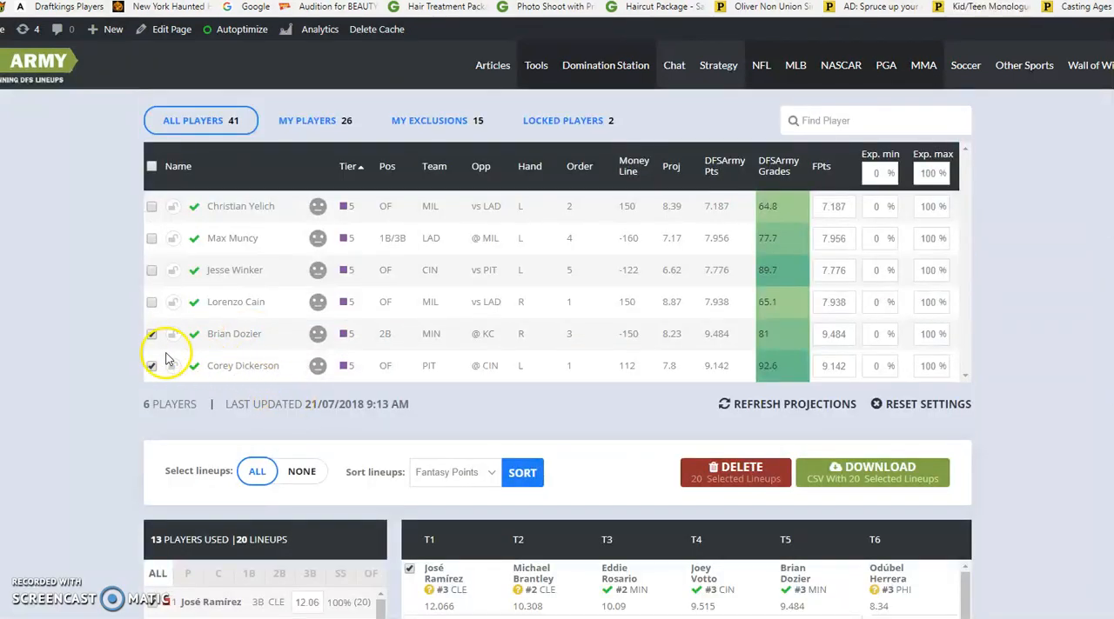
Set the maximum exposure of Brian Dozier and Corey Dickerson to 45% each and try to regenerate 20 lineups
{"action": "left_click", "coordinate": [937, 335]}
{"action": "double_click", "coordinate": [937, 334]}
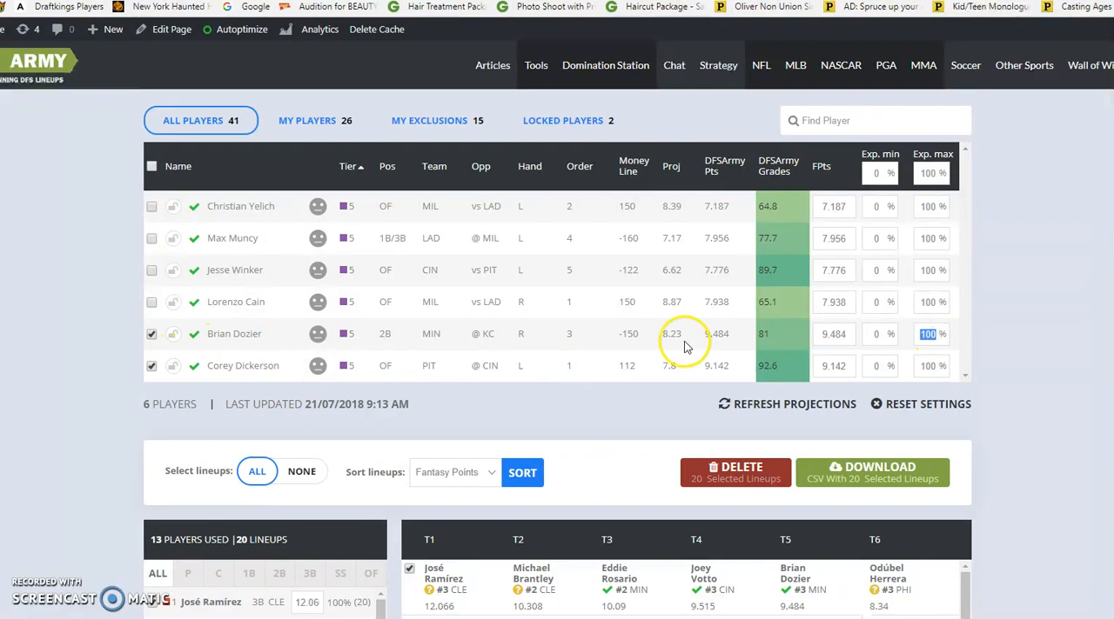
{"action": "key", "text": "Tab"}
{"action": "key", "text": "Tab"}
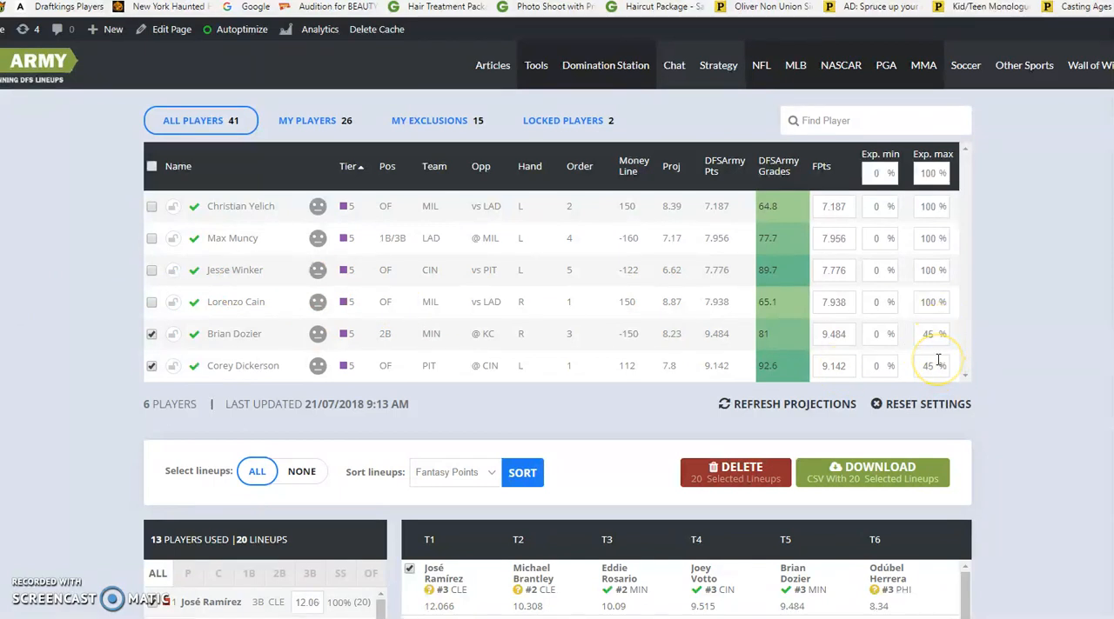
{"action": "scroll", "coordinate": [996, 339], "scroll_direction": "up", "scroll_amount": 3}
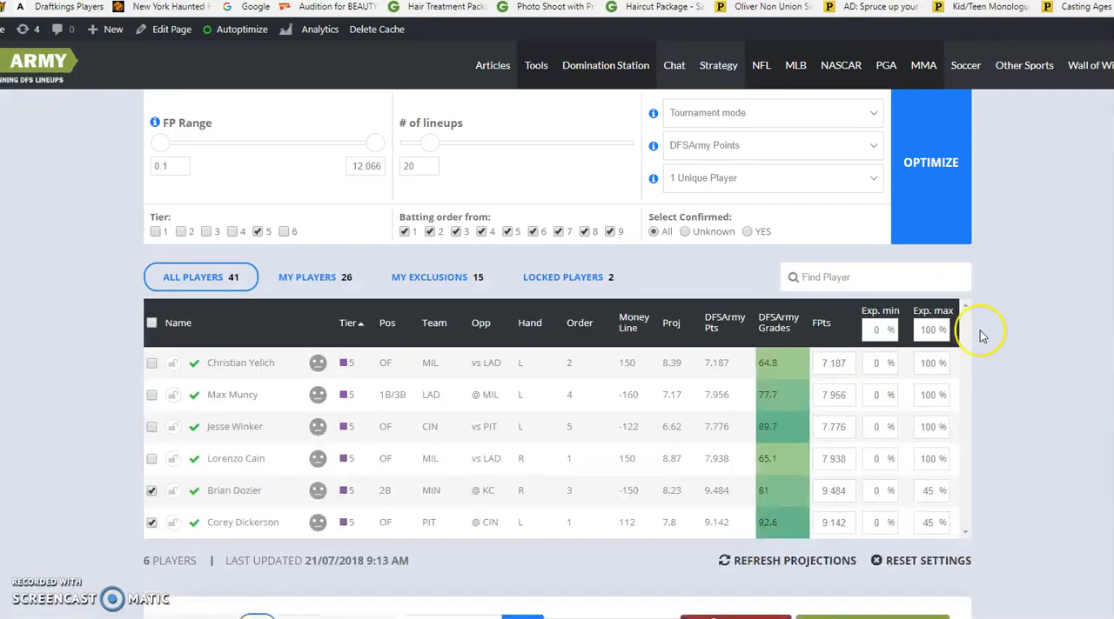
{"action": "left_click", "coordinate": [920, 300]}
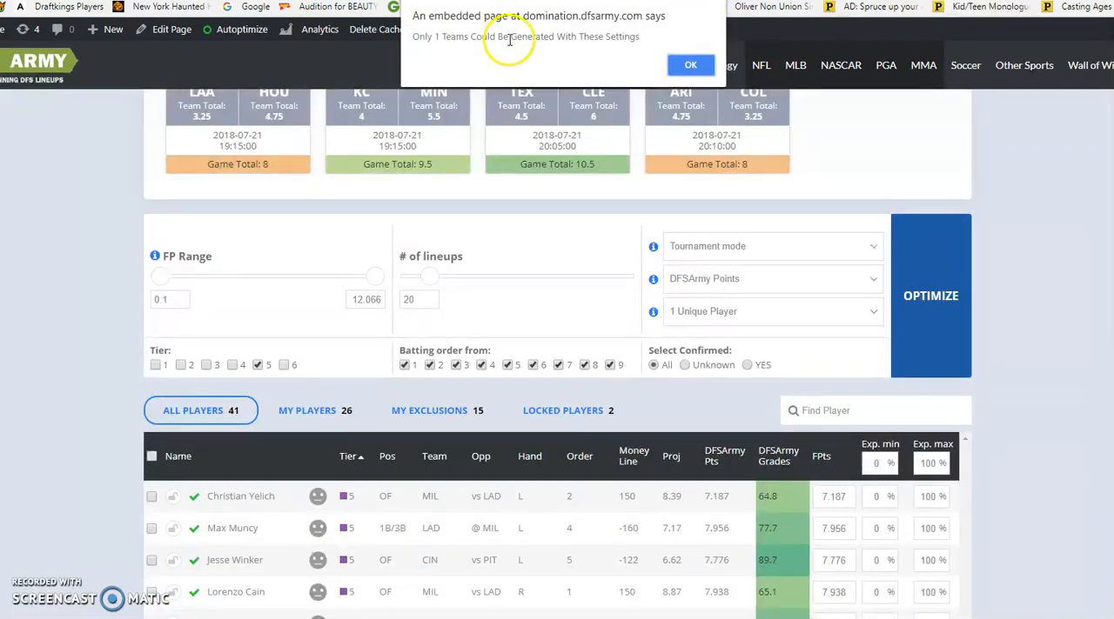
{"action": "left_click", "coordinate": [690, 65]}
Set Brian Dozier's maximum exposure to 69% and try to generate the 20 lineups again
{"action": "scroll", "coordinate": [979, 196], "scroll_direction": "down", "scroll_amount": 4}
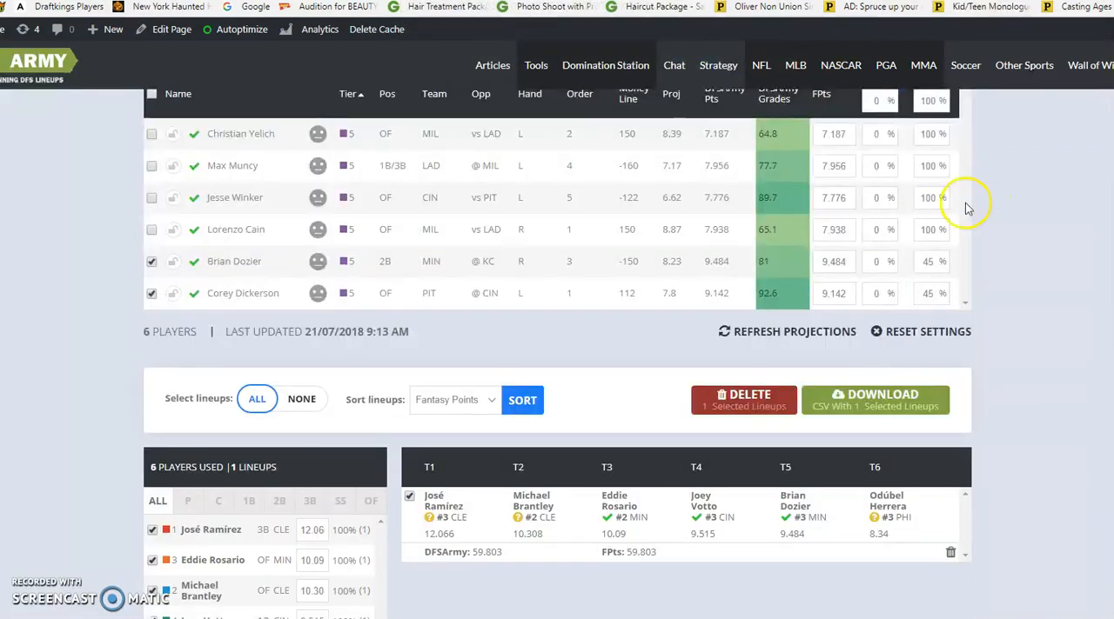
{"action": "double_click", "coordinate": [928, 261]}
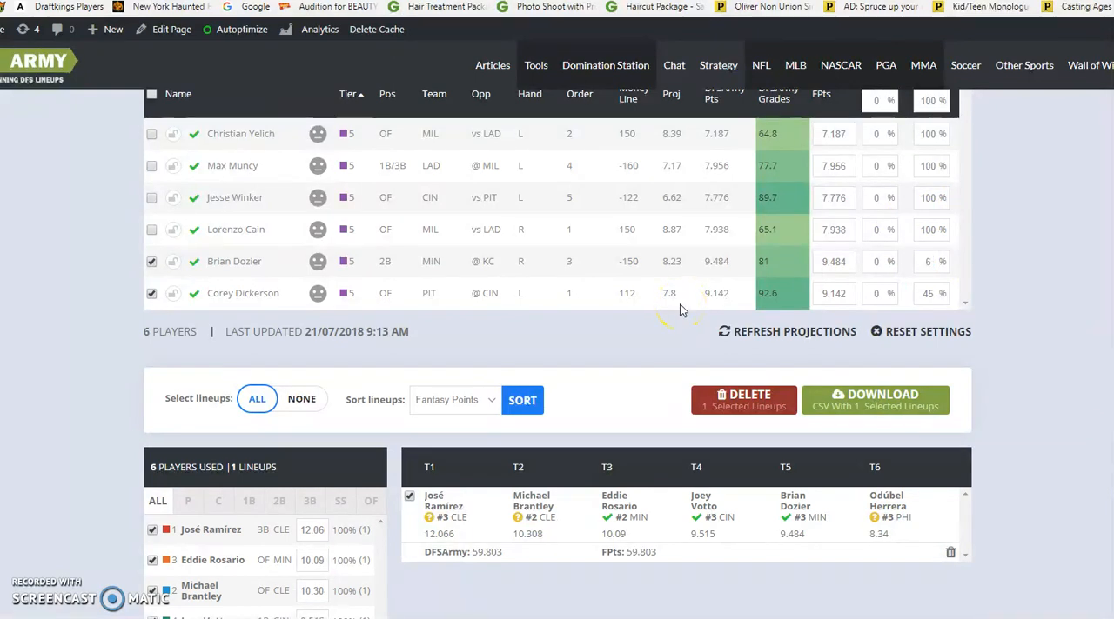
{"action": "type", "text": "69"}
{"action": "scroll", "coordinate": [986, 276], "scroll_direction": "up", "scroll_amount": 3}
{"action": "left_click", "coordinate": [935, 213]}
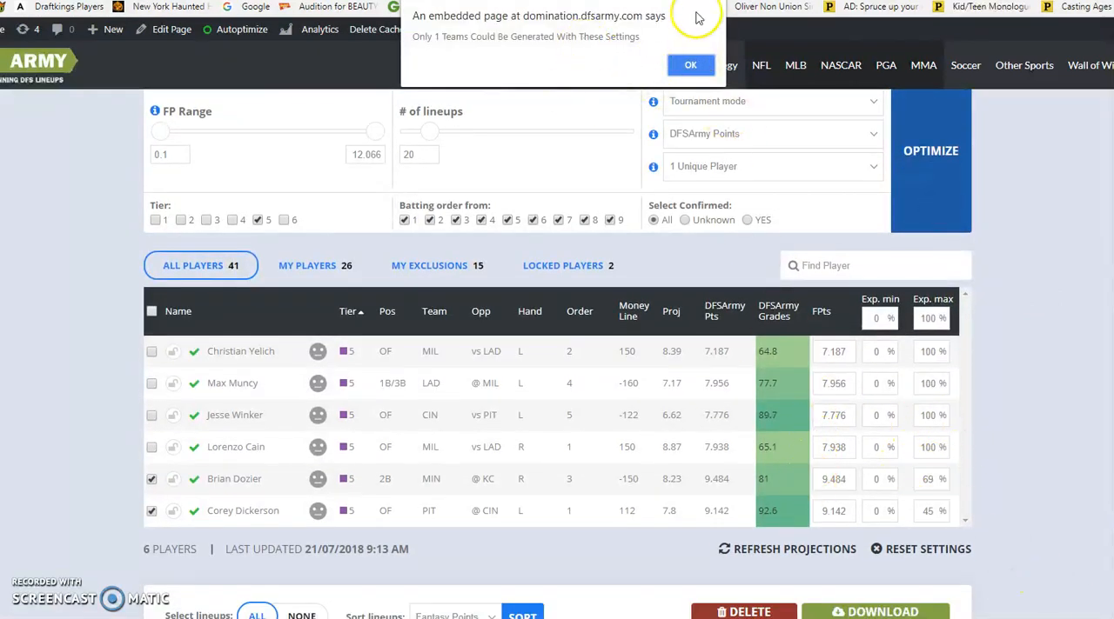
{"action": "left_click", "coordinate": [688, 59]}
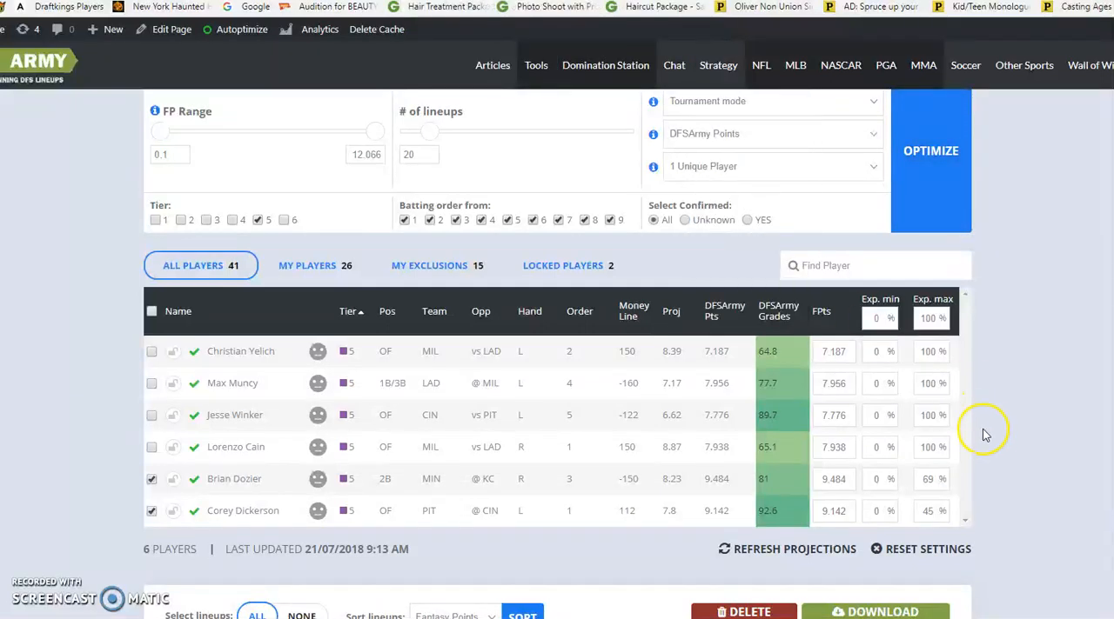
Set maximum exposure to 65% for Brian Dozier and 100% for Corey Dickerson, and rerun the optimizer for 20 lineups
{"action": "double_click", "coordinate": [920, 480]}
{"action": "double_click", "coordinate": [927, 512]}
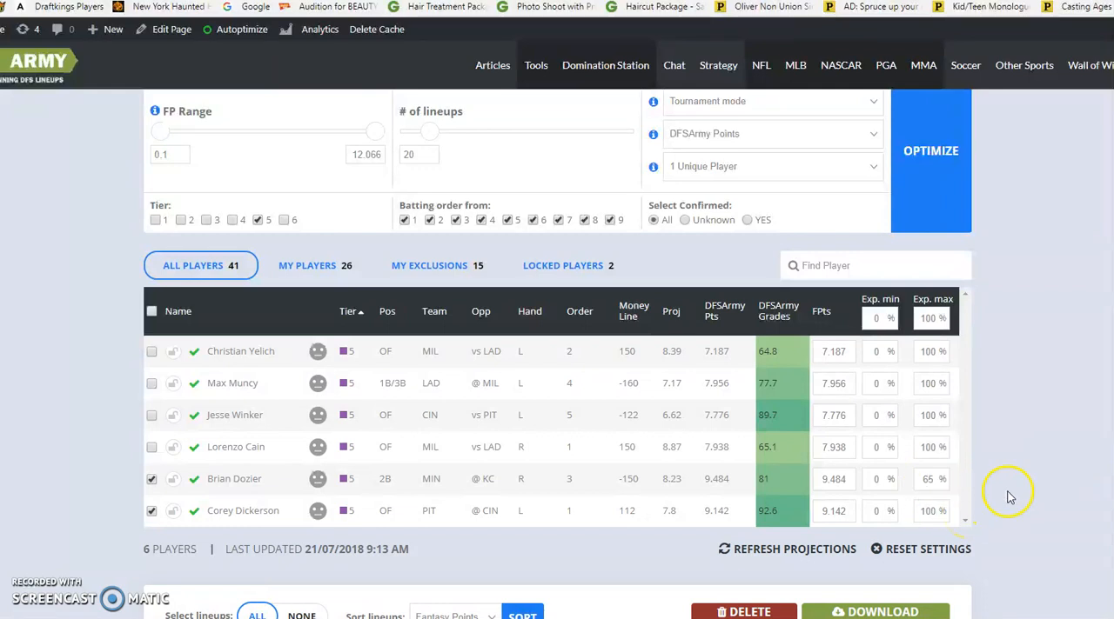
{"action": "left_click", "coordinate": [909, 214]}
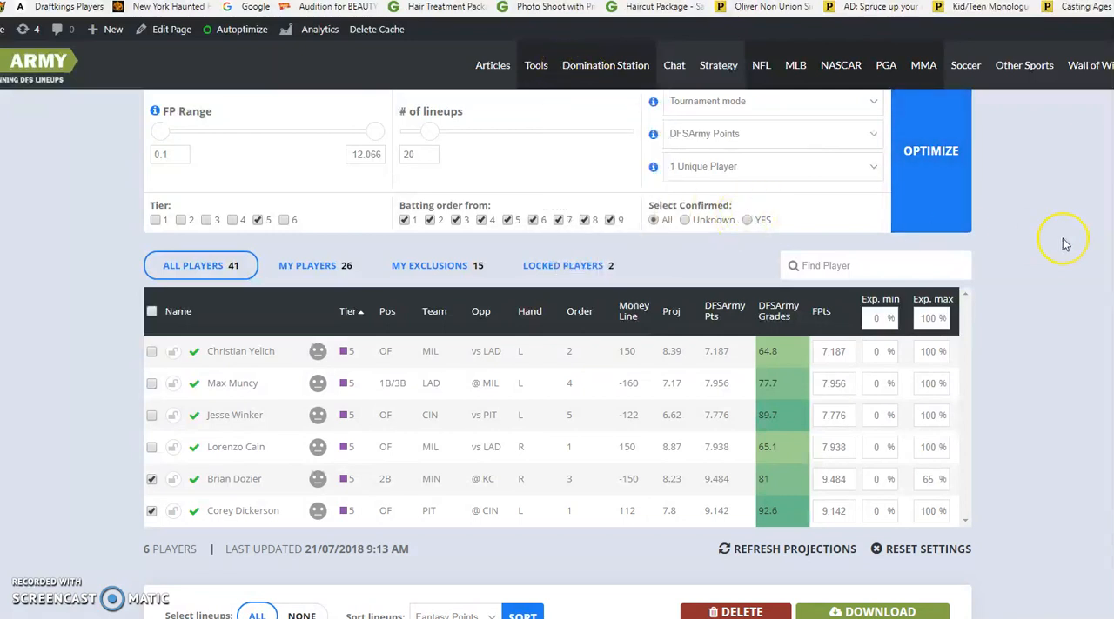
Compare the exposure percentages in the new lineups, especially Brian Dozier's and Corey Dickerson's, with the limits in the player pool
{"action": "scroll", "coordinate": [1068, 421], "scroll_direction": "down", "scroll_amount": 2}
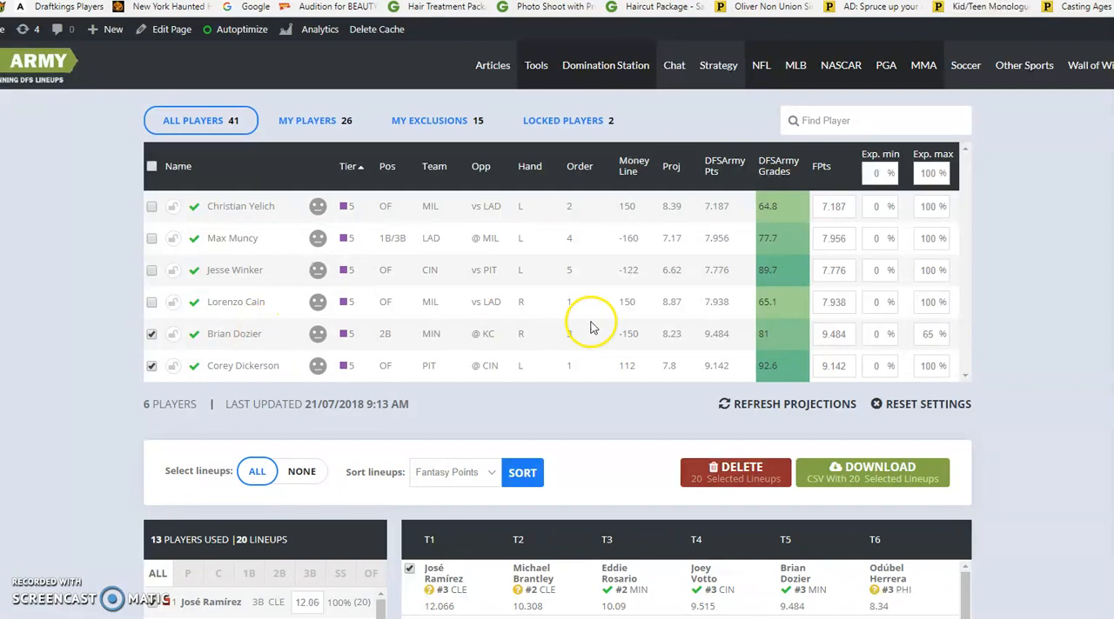
{"action": "mouse_move", "coordinate": [849, 309]}
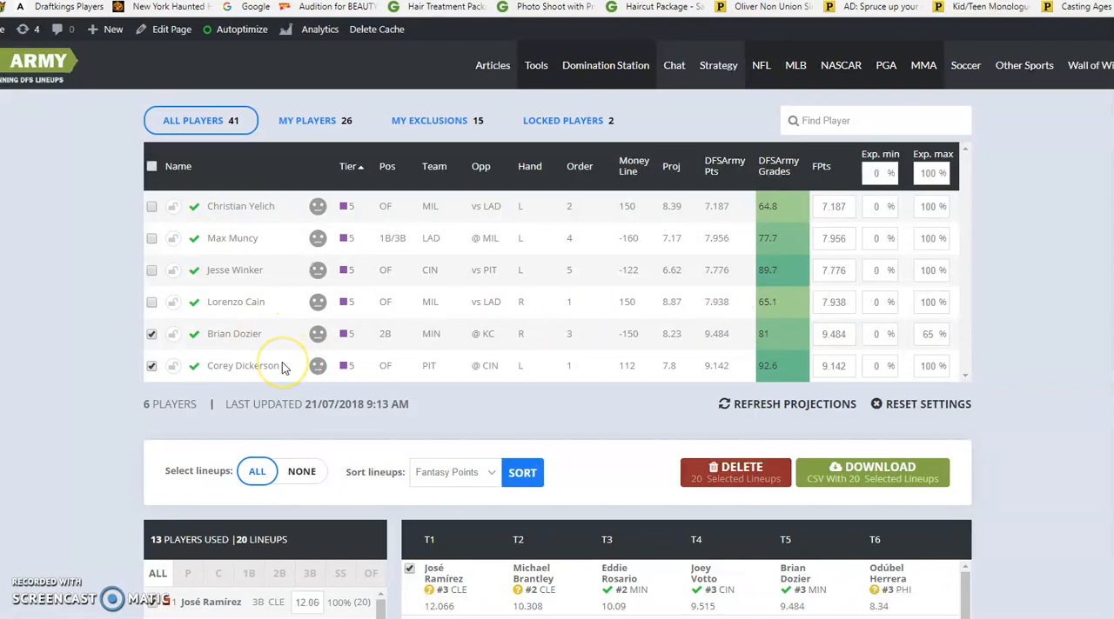
{"action": "scroll", "coordinate": [71, 362], "scroll_direction": "down", "scroll_amount": 3}
{"action": "mouse_move", "coordinate": [305, 462]}
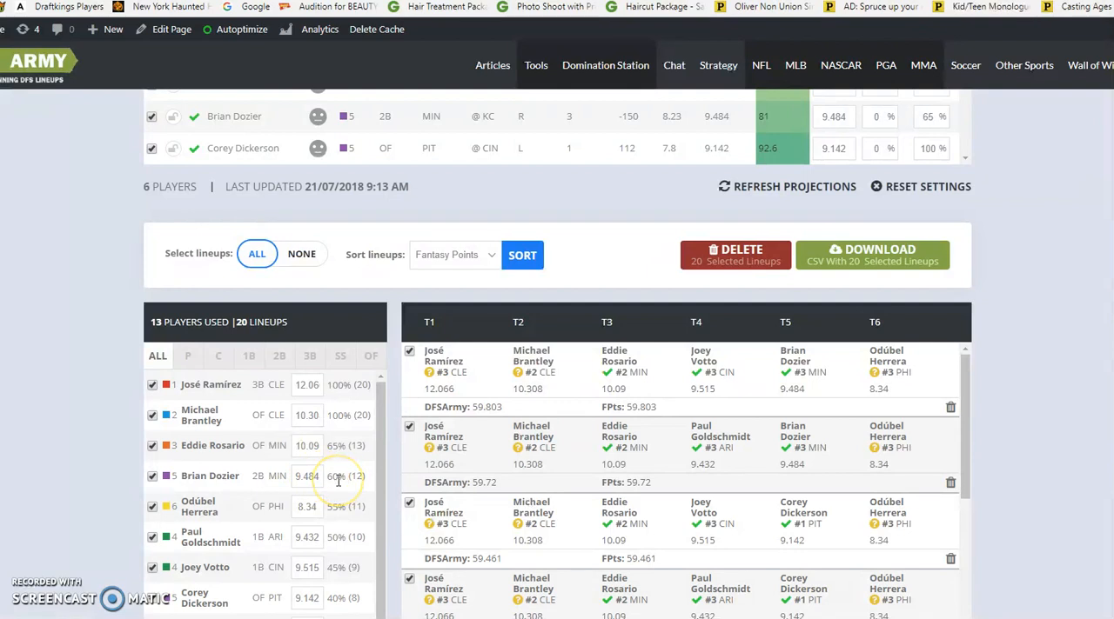
{"action": "scroll", "coordinate": [339, 481], "scroll_direction": "down", "scroll_amount": 2}
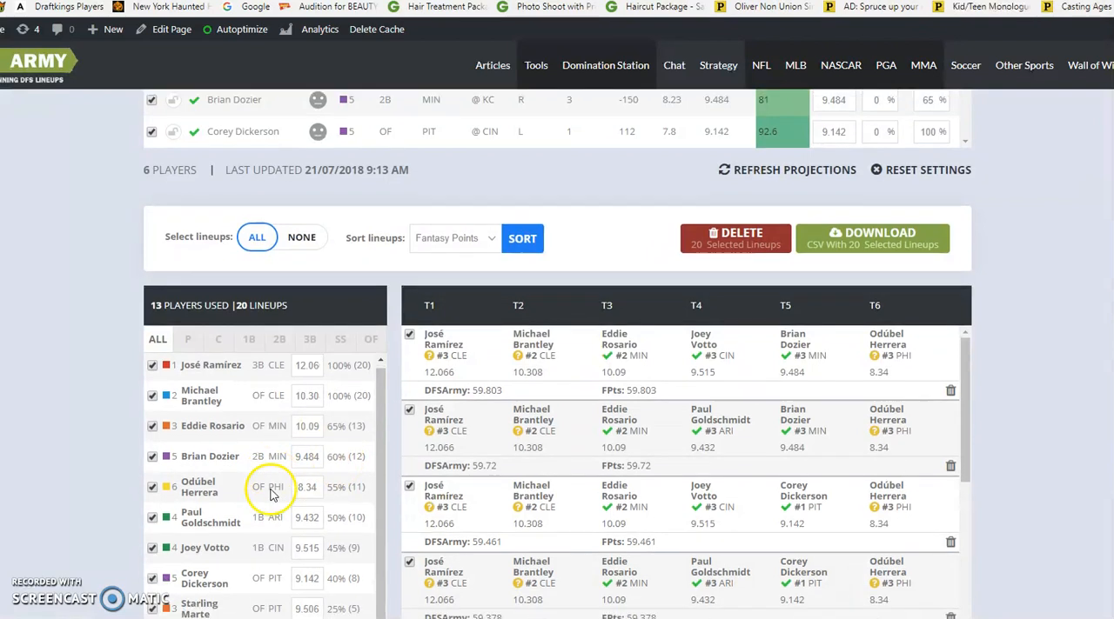
{"action": "scroll", "coordinate": [954, 383], "scroll_direction": "up", "scroll_amount": 4}
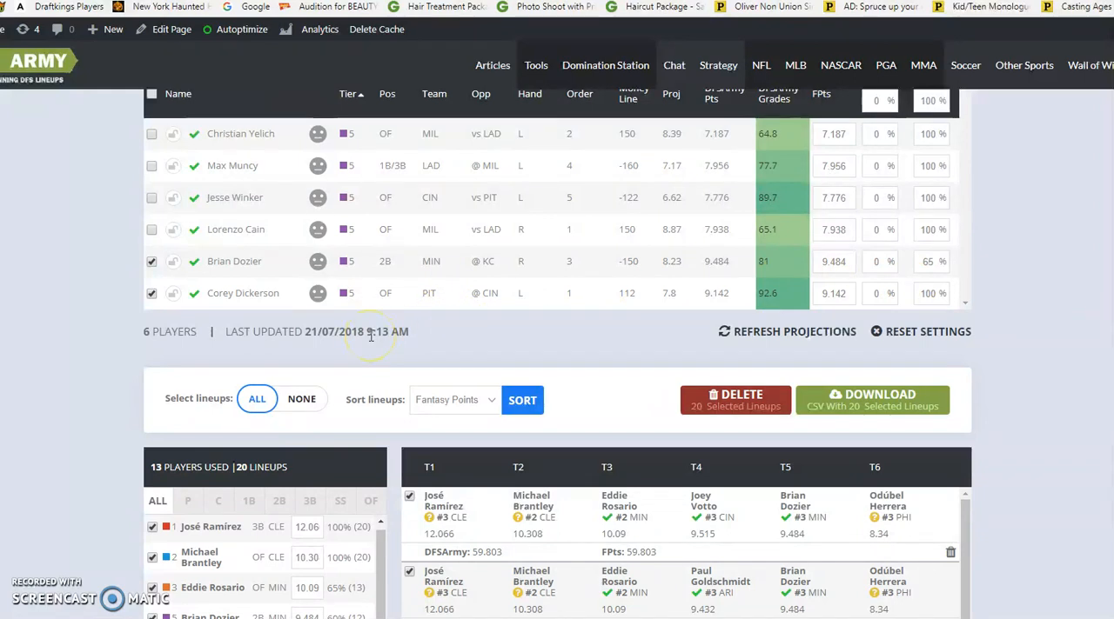
{"action": "scroll", "coordinate": [630, 254], "scroll_direction": "down", "scroll_amount": 3}
{"action": "scroll", "coordinate": [631, 254], "scroll_direction": "up", "scroll_amount": 6}
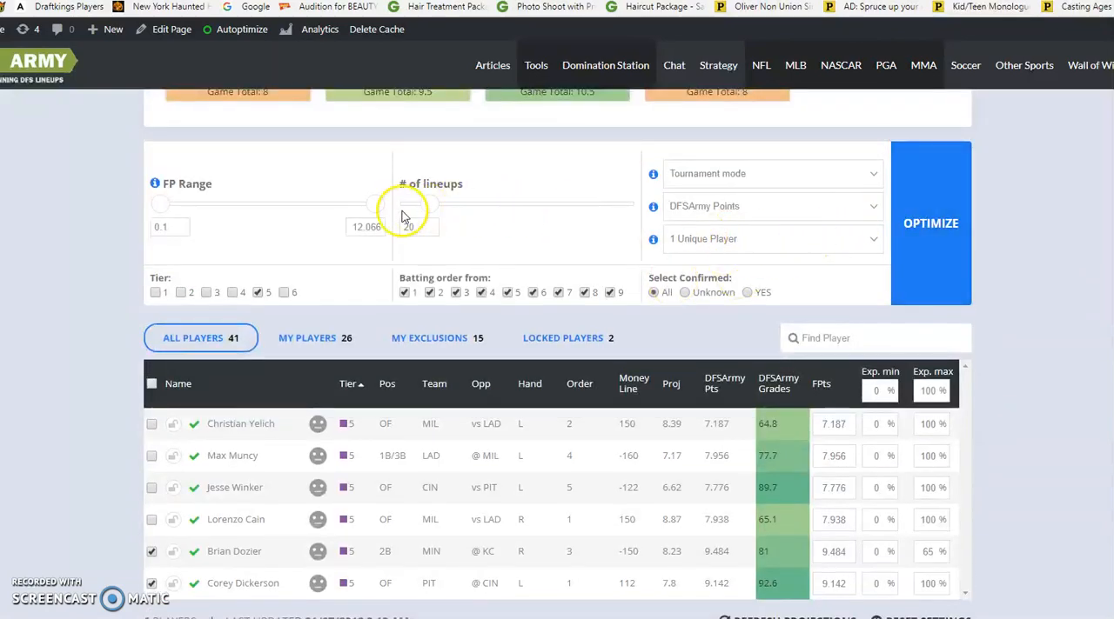
Start the CSV download of the 20 selected lineups and cancel saving the file
{"action": "scroll", "coordinate": [1024, 228], "scroll_direction": "down", "scroll_amount": 4}
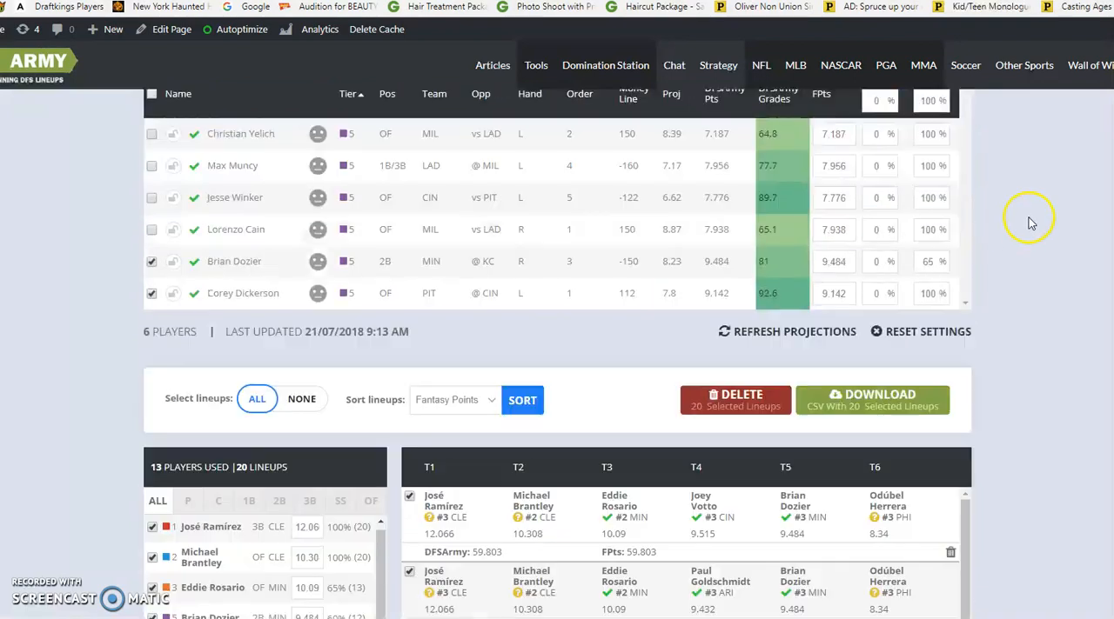
{"action": "left_click", "coordinate": [849, 402]}
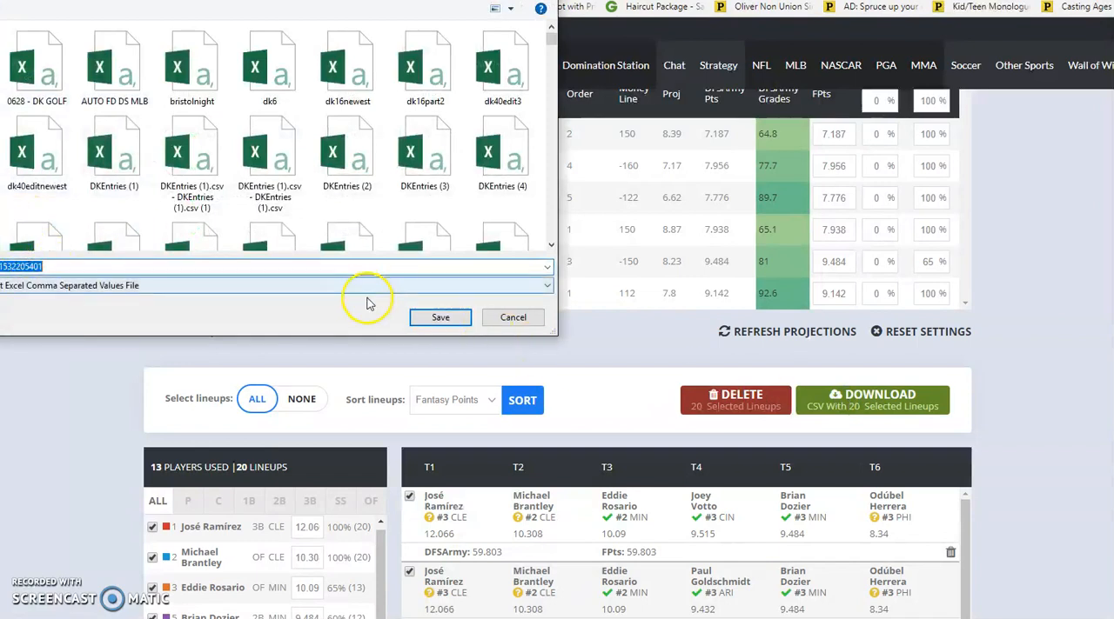
{"action": "left_click", "coordinate": [511, 316]}
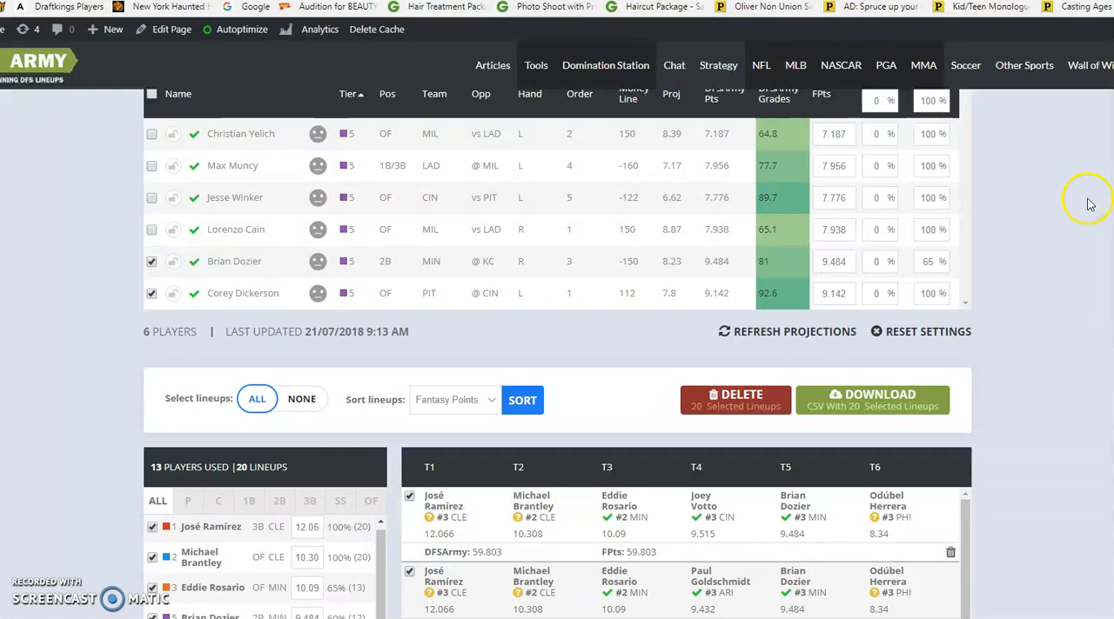
{"action": "scroll", "coordinate": [1068, 233], "scroll_direction": "up", "scroll_amount": 3}
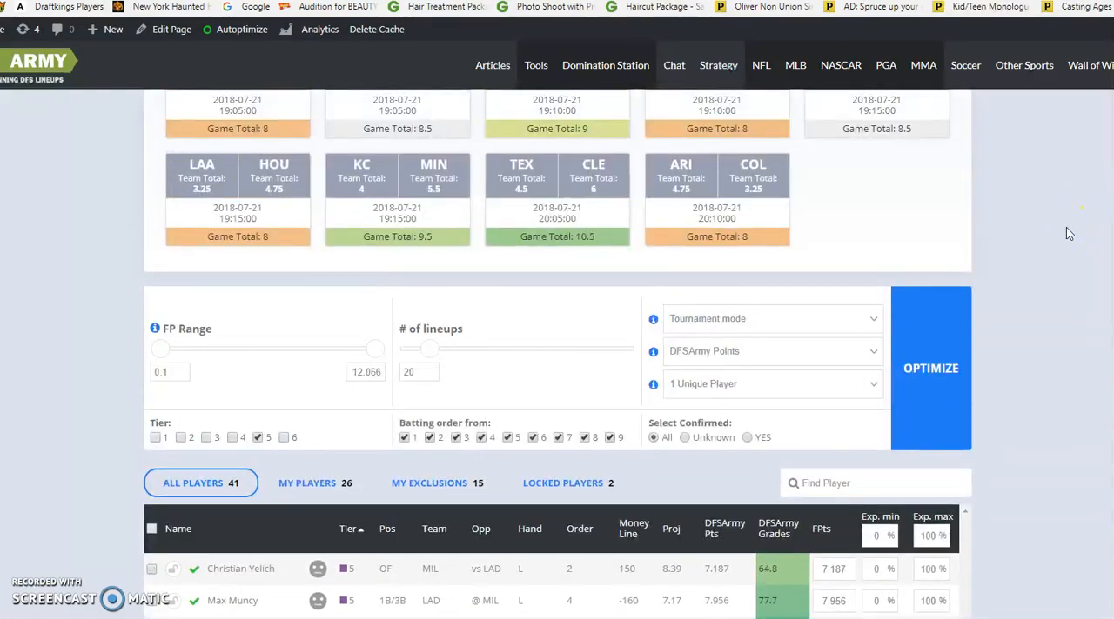
{"action": "scroll", "coordinate": [1069, 233], "scroll_direction": "down", "scroll_amount": 1}
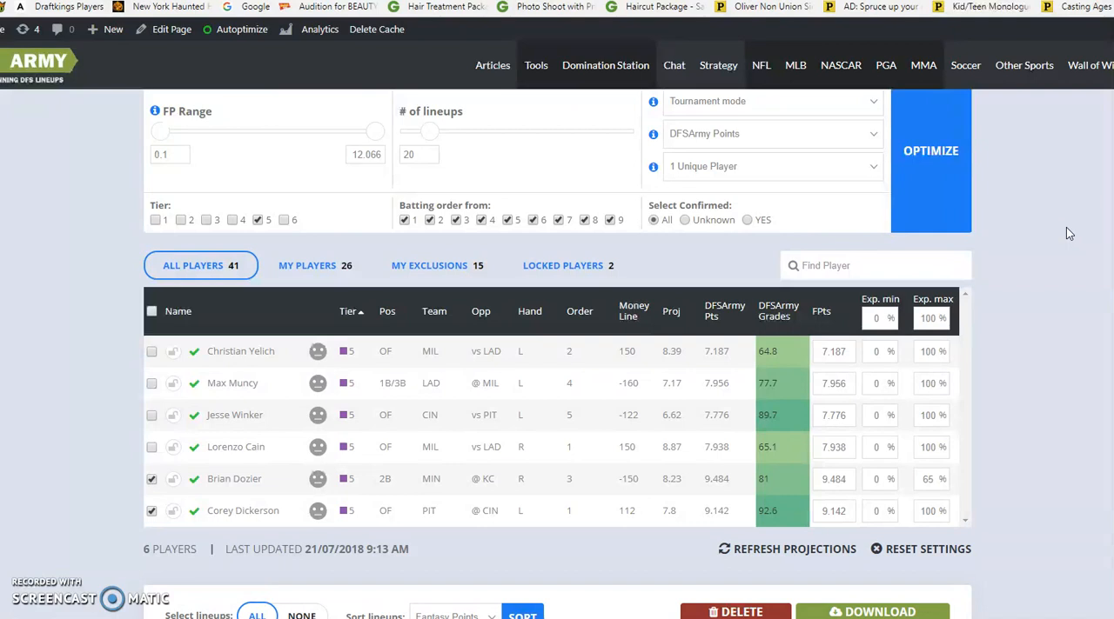
{"action": "left_click", "coordinate": [1061, 274]}
{"action": "left_click", "coordinate": [1035, 277]}
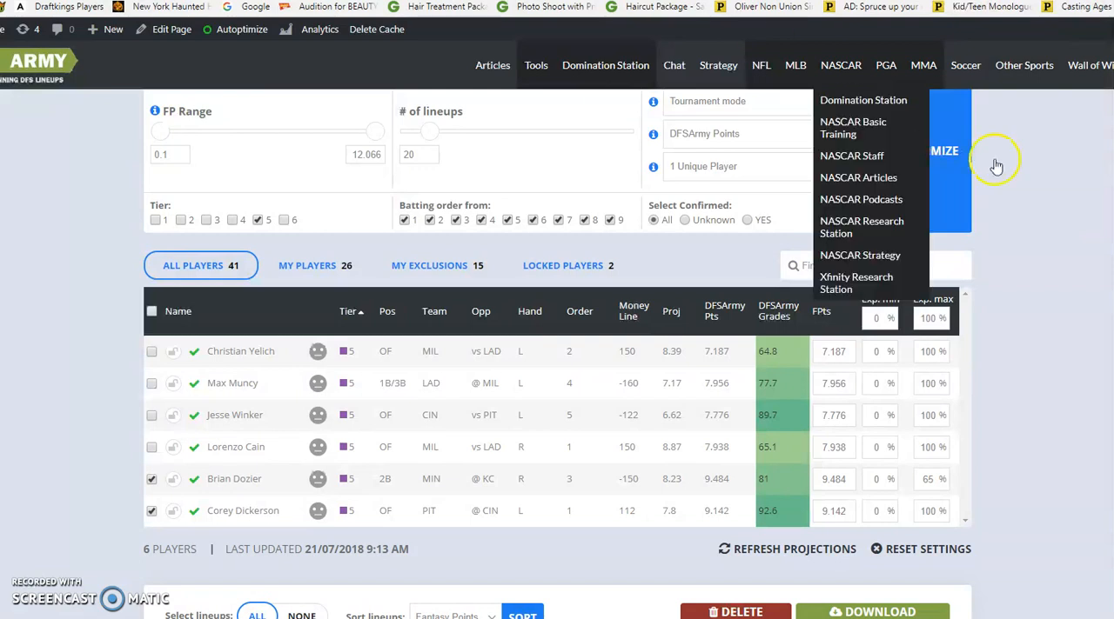
Open the Wall of Wins page and look through the members' 2018 NASCAR, MLB, MMA and NBA contest wins
{"action": "left_click", "coordinate": [1083, 67]}
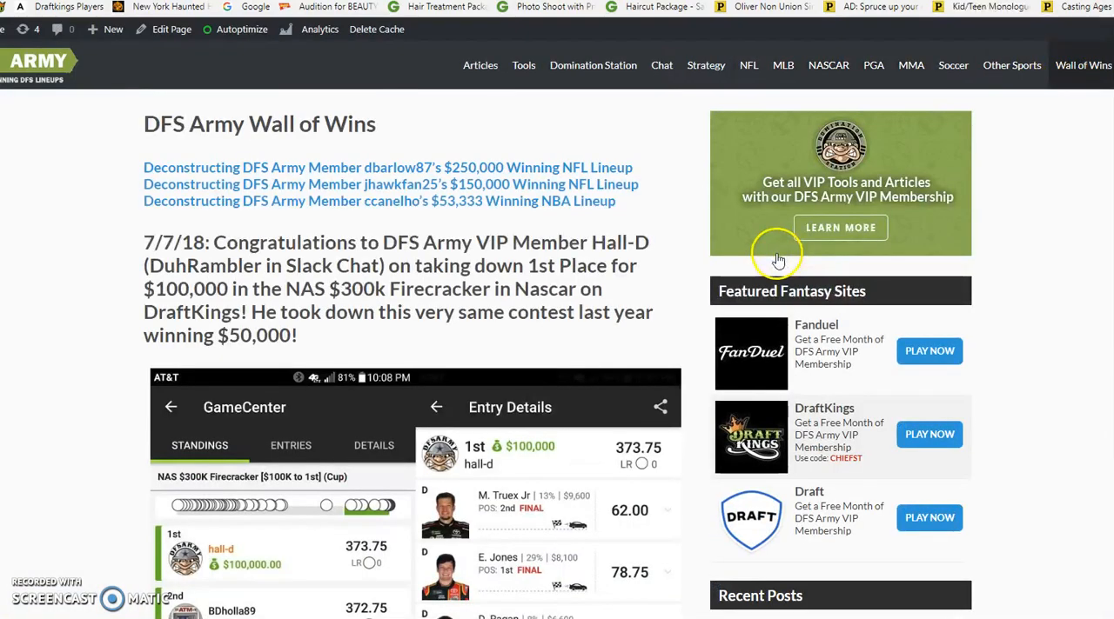
{"action": "scroll", "coordinate": [734, 266], "scroll_direction": "down", "scroll_amount": 15}
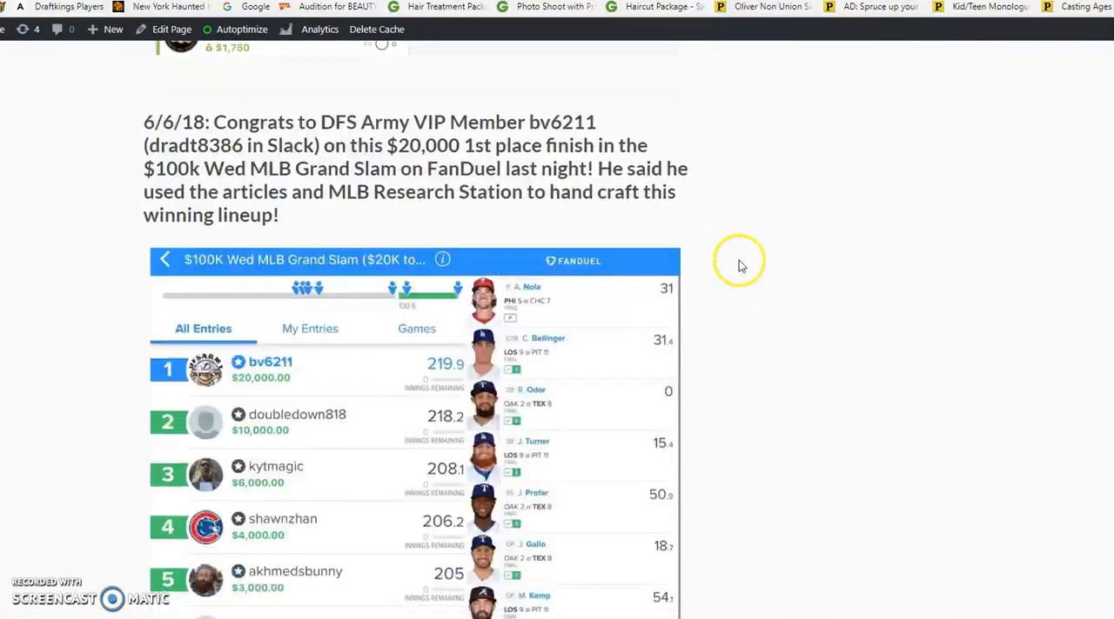
{"action": "scroll", "coordinate": [765, 266], "scroll_direction": "down", "scroll_amount": 15}
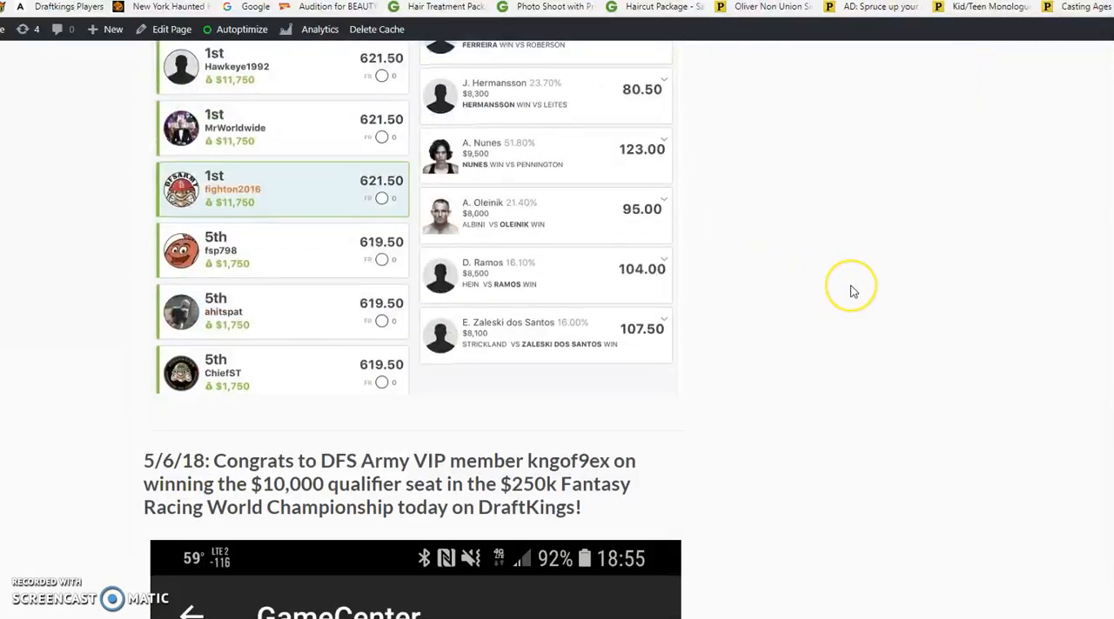
{"action": "scroll", "coordinate": [853, 291], "scroll_direction": "down", "scroll_amount": 10}
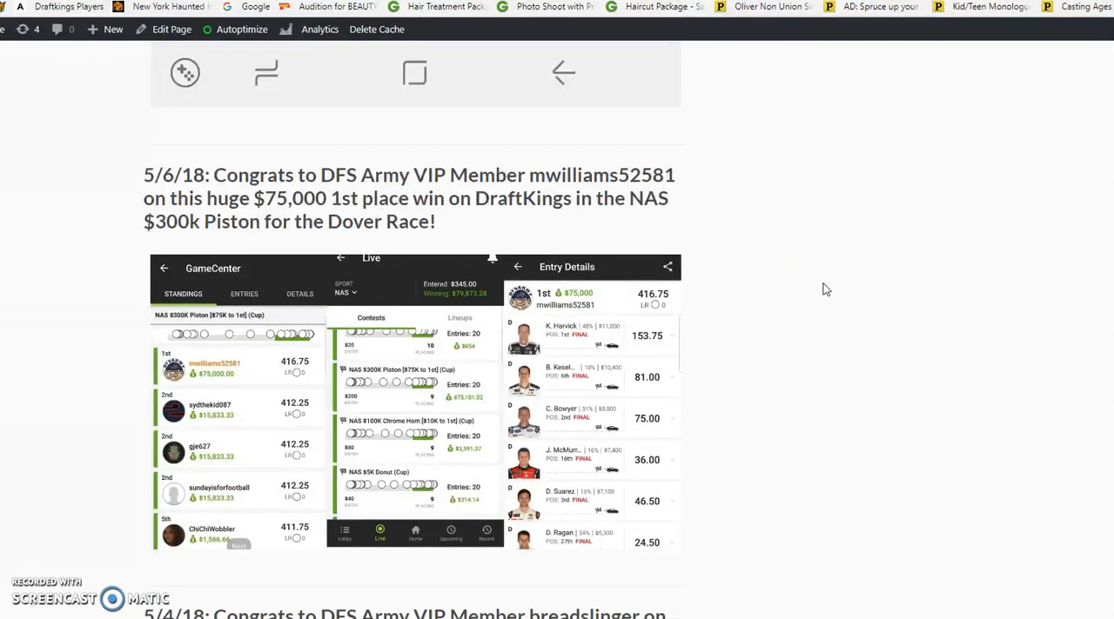
{"action": "scroll", "coordinate": [825, 290], "scroll_direction": "down", "scroll_amount": 8}
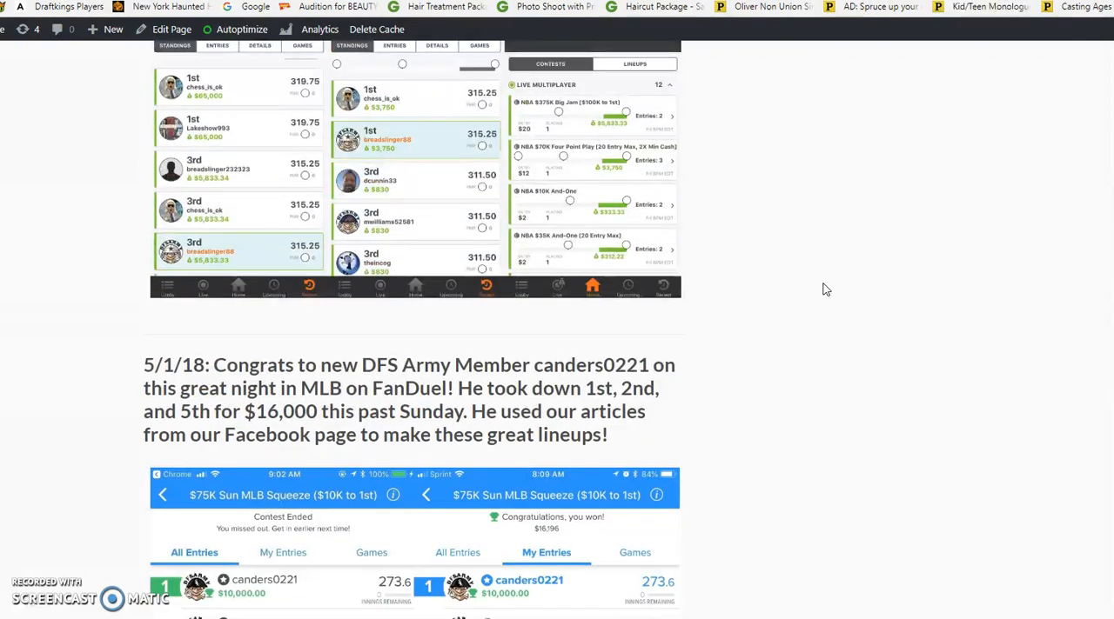
{"action": "scroll", "coordinate": [826, 290], "scroll_direction": "down", "scroll_amount": 5}
{"action": "scroll", "coordinate": [825, 290], "scroll_direction": "down", "scroll_amount": 20}
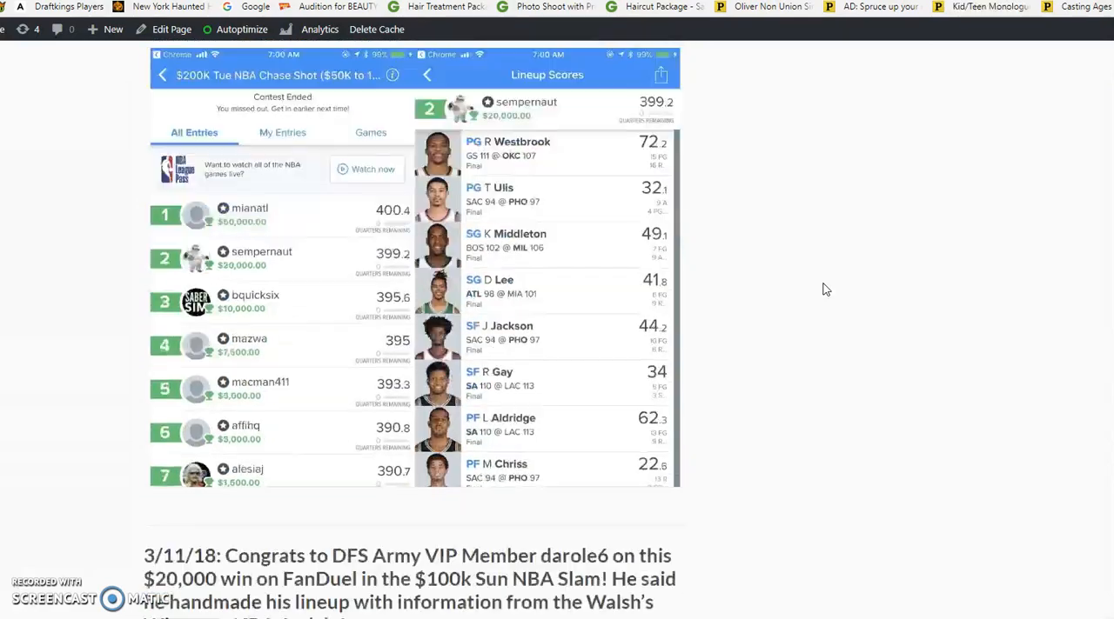
{"action": "scroll", "coordinate": [825, 290], "scroll_direction": "down", "scroll_amount": 6}
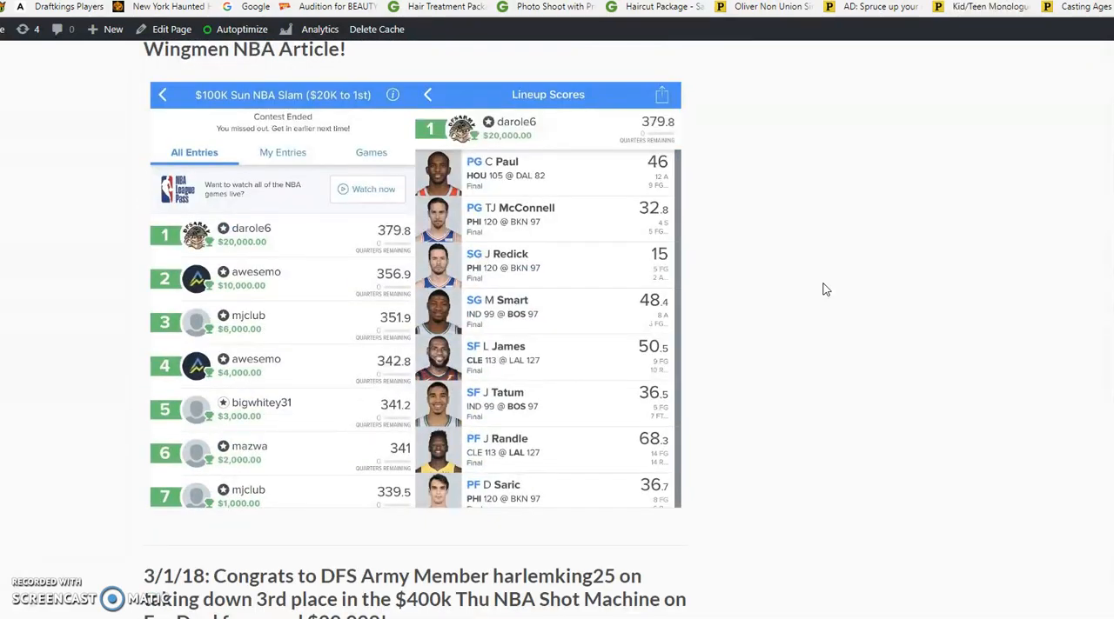
{"action": "scroll", "coordinate": [826, 290], "scroll_direction": "down", "scroll_amount": 5}
{"action": "scroll", "coordinate": [824, 282], "scroll_direction": "down", "scroll_amount": 20}
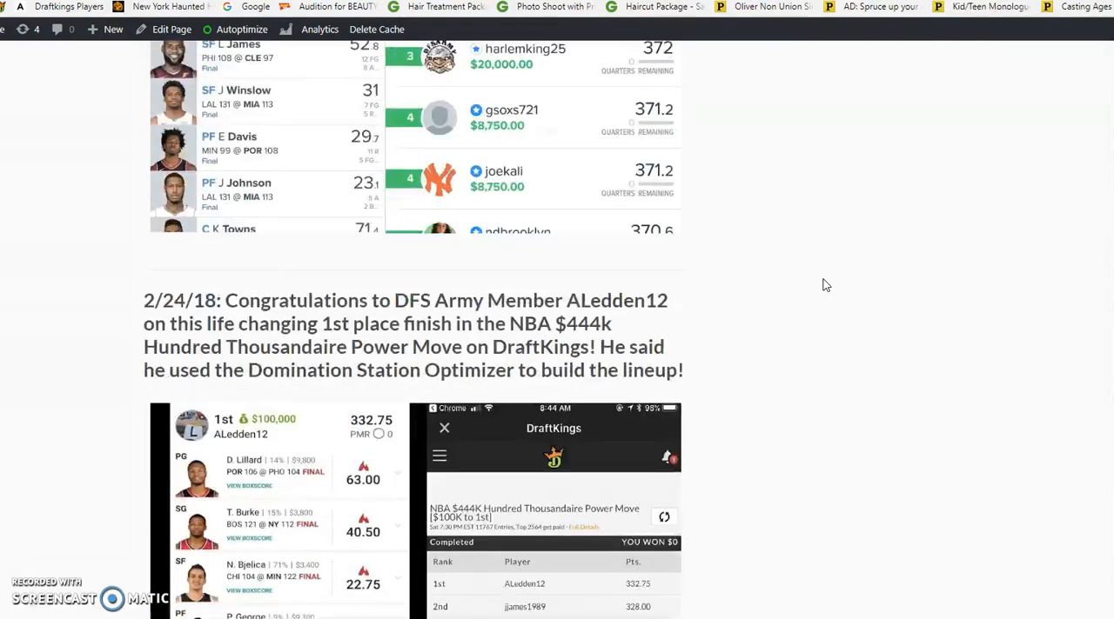
{"action": "scroll", "coordinate": [834, 295], "scroll_direction": "down", "scroll_amount": 15}
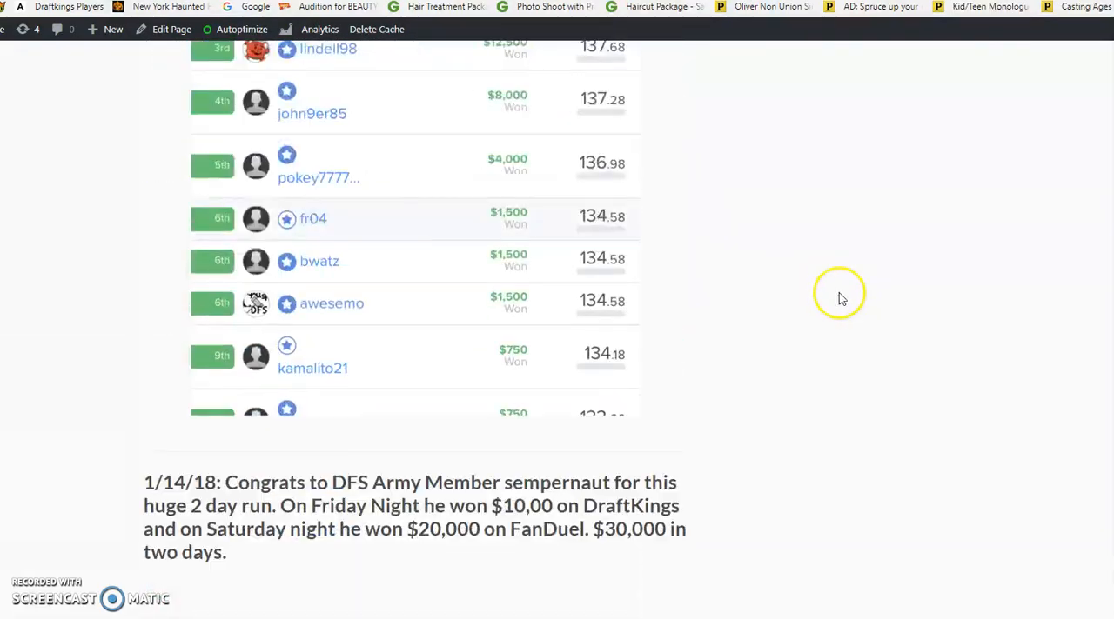
Review the late-2017 winning entries on the Wall of Wins, including the $300K Sat NBA Clutch Shot and NBA $250K Power Dunk standings
{"action": "scroll", "coordinate": [843, 291], "scroll_direction": "down", "scroll_amount": 3}
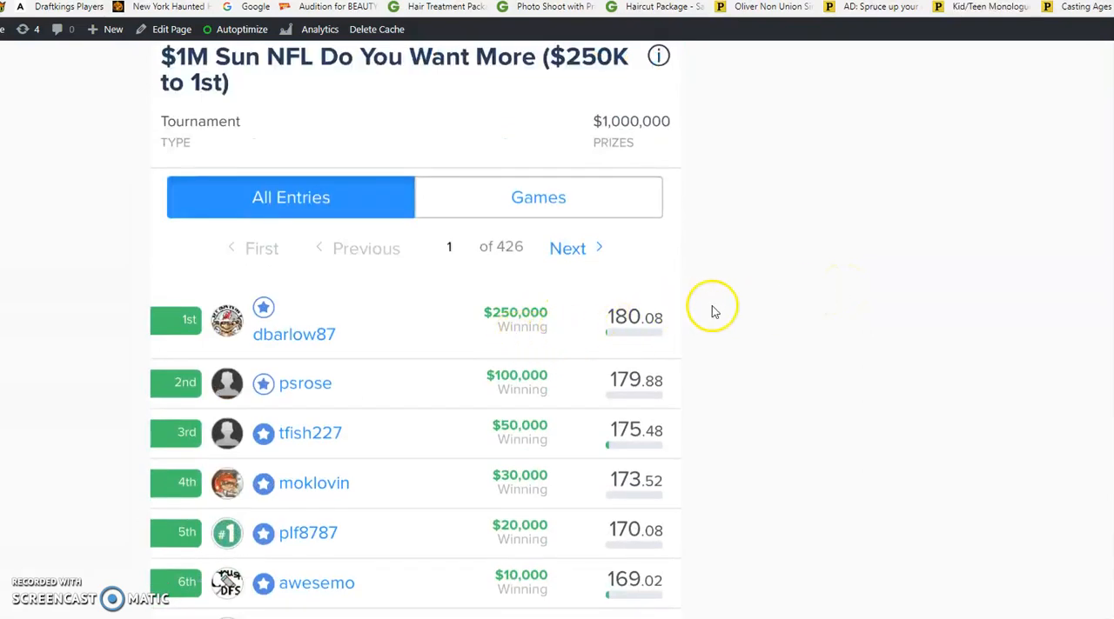
{"action": "scroll", "coordinate": [963, 313], "scroll_direction": "down", "scroll_amount": 4}
{"action": "scroll", "coordinate": [963, 313], "scroll_direction": "down", "scroll_amount": 3}
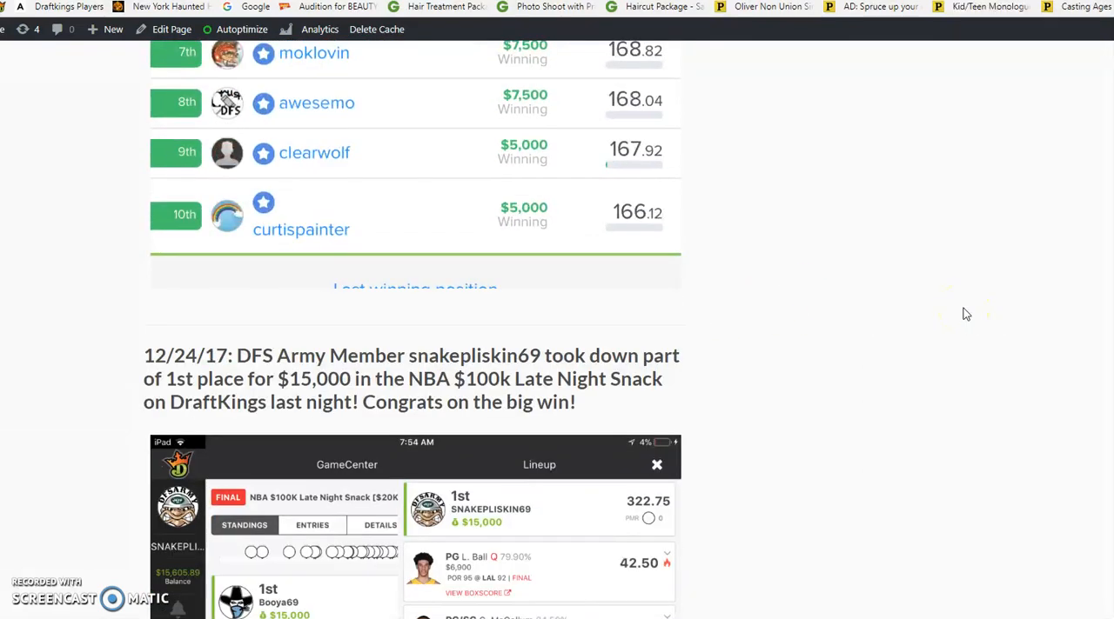
{"action": "scroll", "coordinate": [963, 314], "scroll_direction": "down", "scroll_amount": 3}
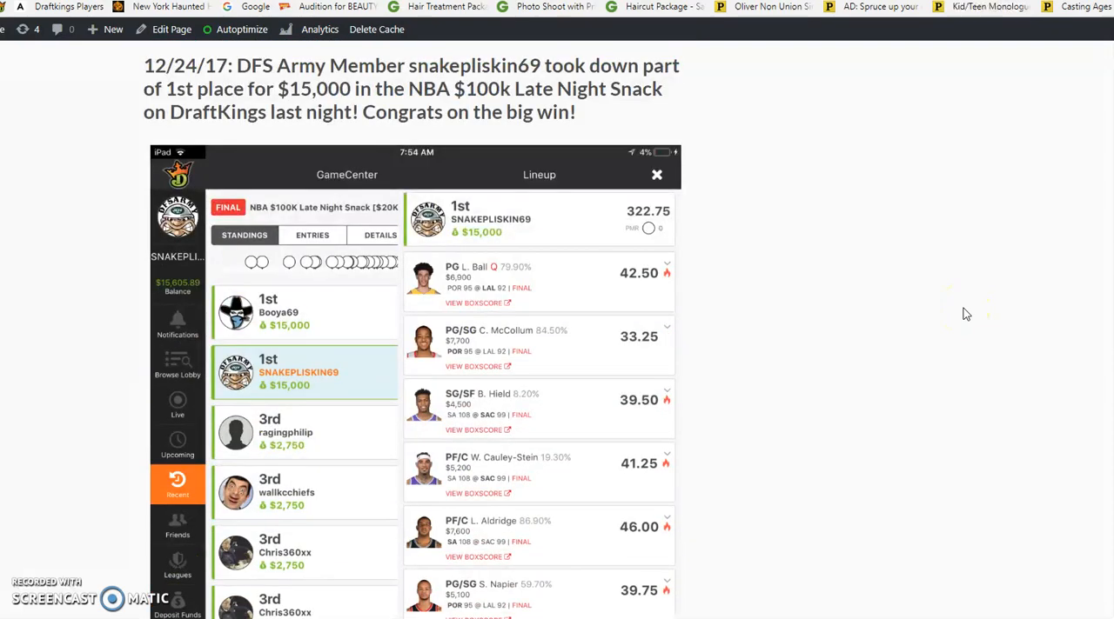
{"action": "scroll", "coordinate": [499, 255], "scroll_direction": "down", "scroll_amount": 9}
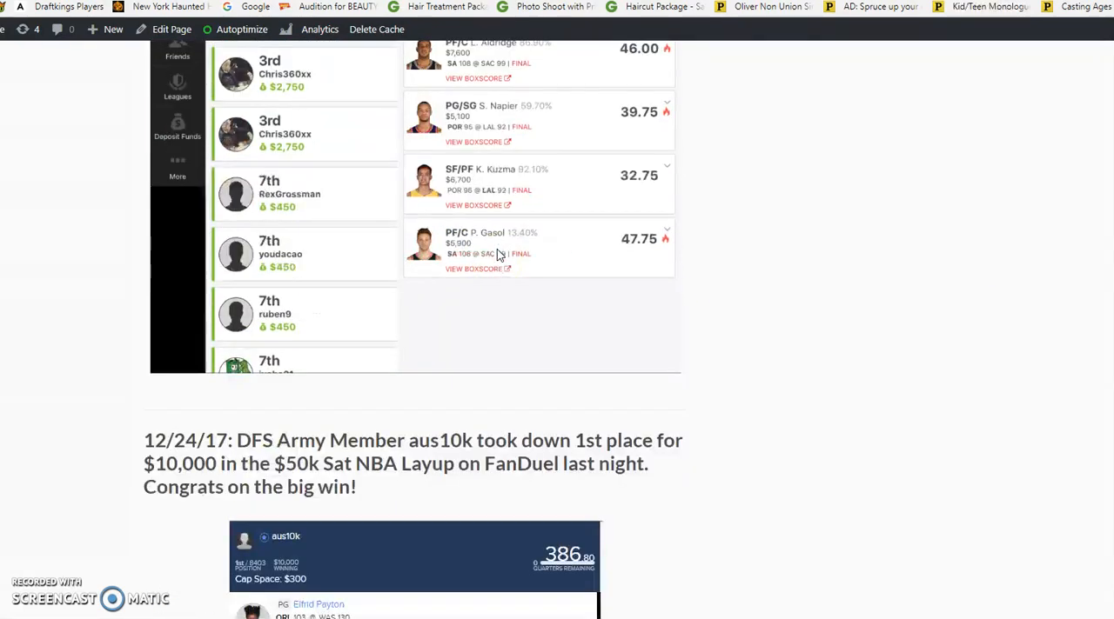
{"action": "scroll", "coordinate": [498, 255], "scroll_direction": "down", "scroll_amount": 8}
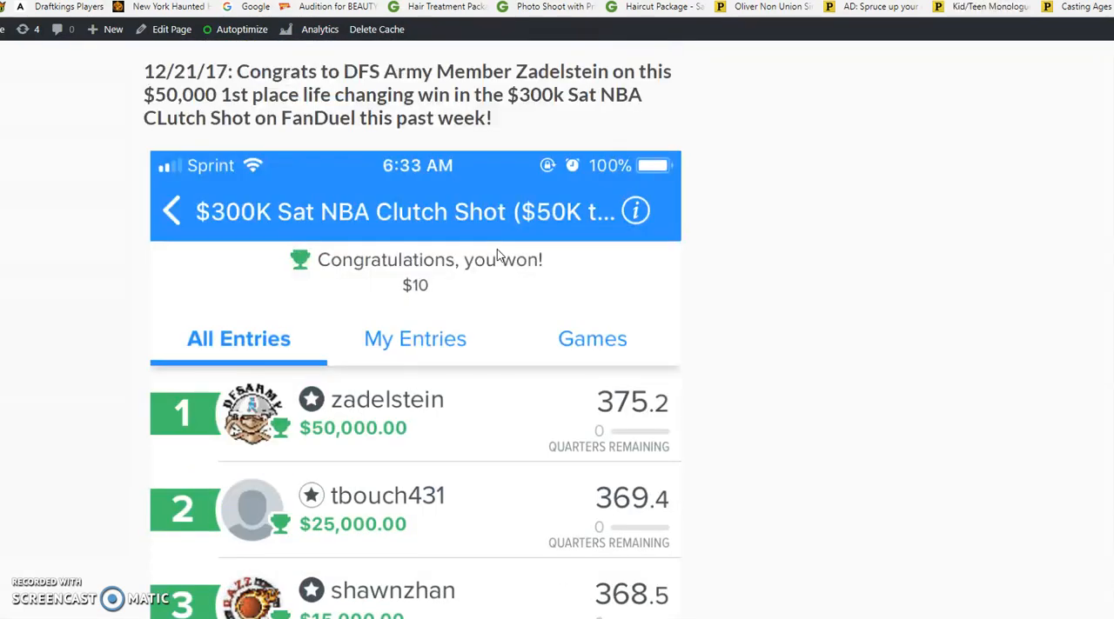
{"action": "scroll", "coordinate": [438, 350], "scroll_direction": "down", "scroll_amount": 8}
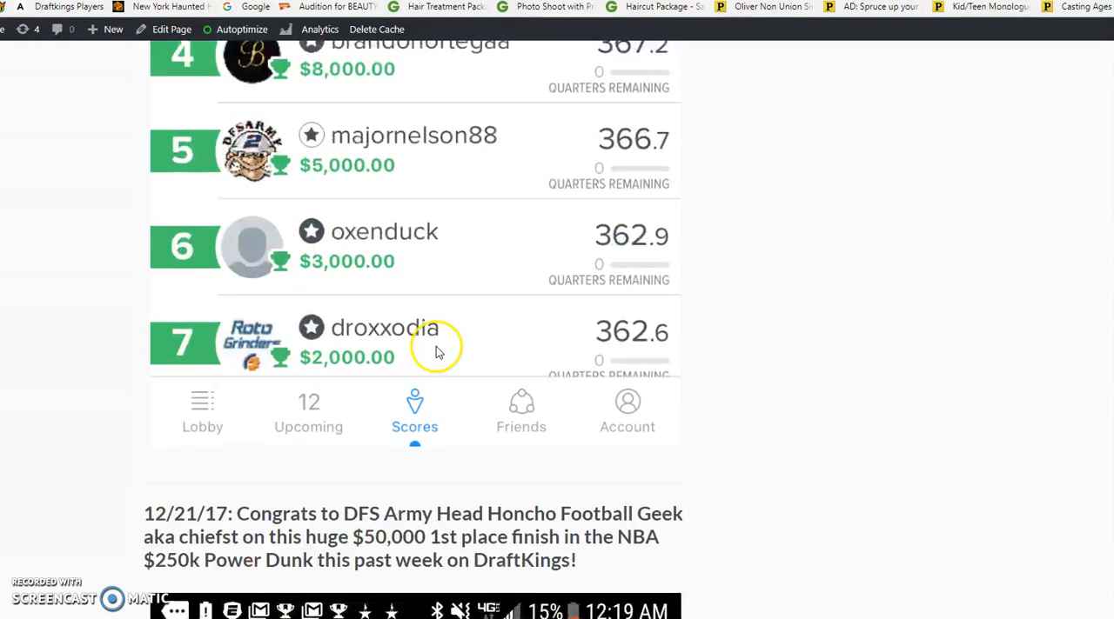
{"action": "scroll", "coordinate": [438, 350], "scroll_direction": "up", "scroll_amount": 3}
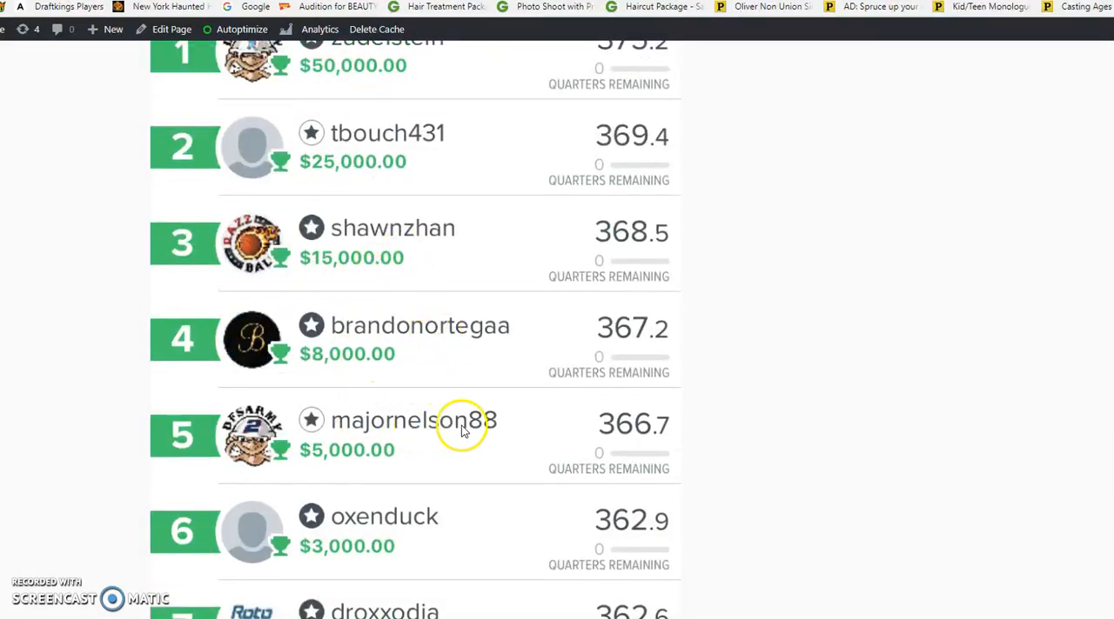
{"action": "scroll", "coordinate": [470, 400], "scroll_direction": "down", "scroll_amount": 14}
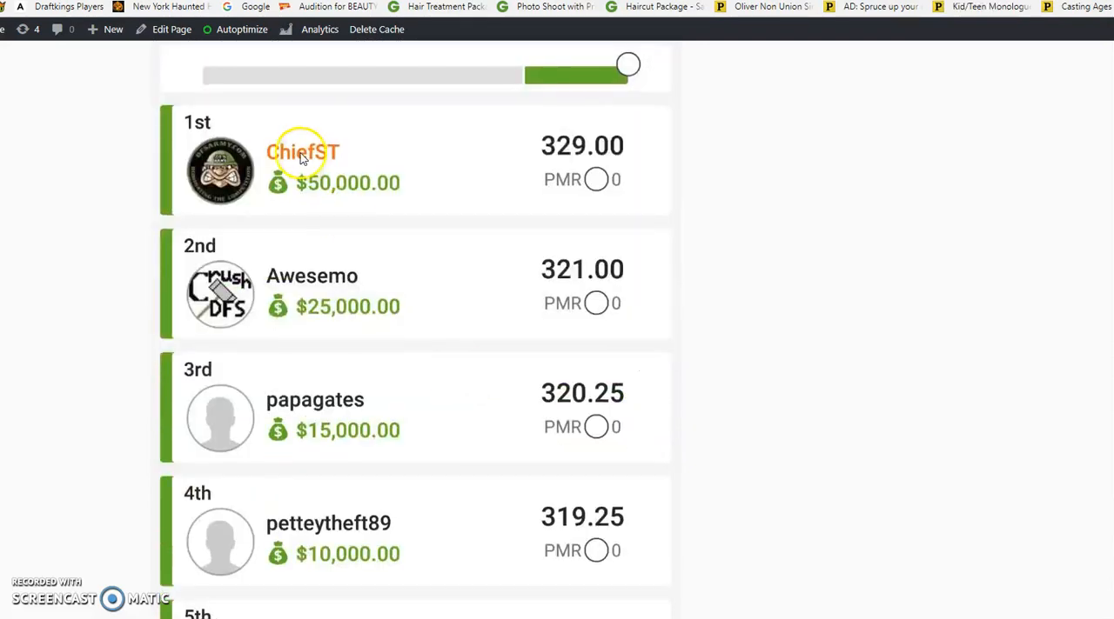
{"action": "scroll", "coordinate": [482, 193], "scroll_direction": "up", "scroll_amount": 3}
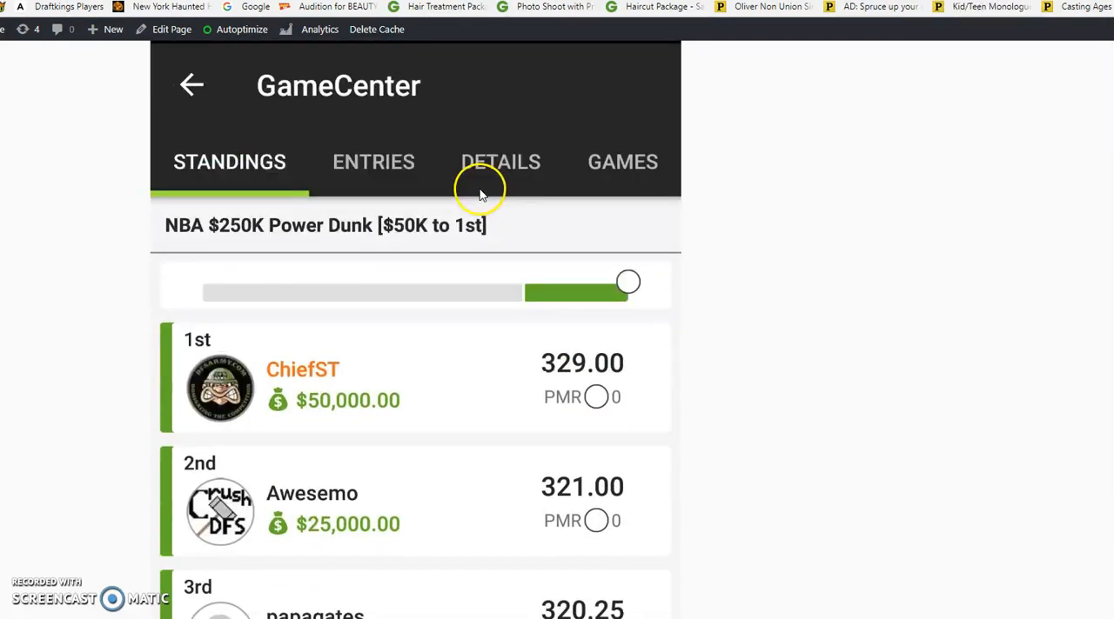
Examine older Wall of Wins results, from the NBA $650K contest and NFL 75th Millionaire Special to the NBA $450K Excellent 8's
{"action": "scroll", "coordinate": [406, 318], "scroll_direction": "down", "scroll_amount": 10}
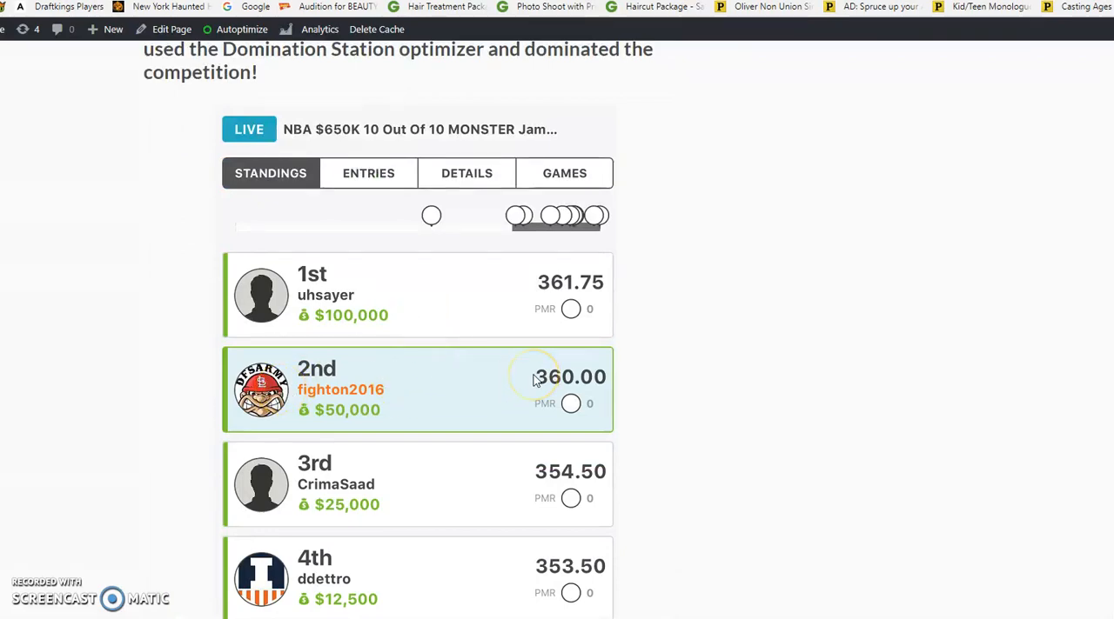
{"action": "scroll", "coordinate": [535, 375], "scroll_direction": "down", "scroll_amount": 15}
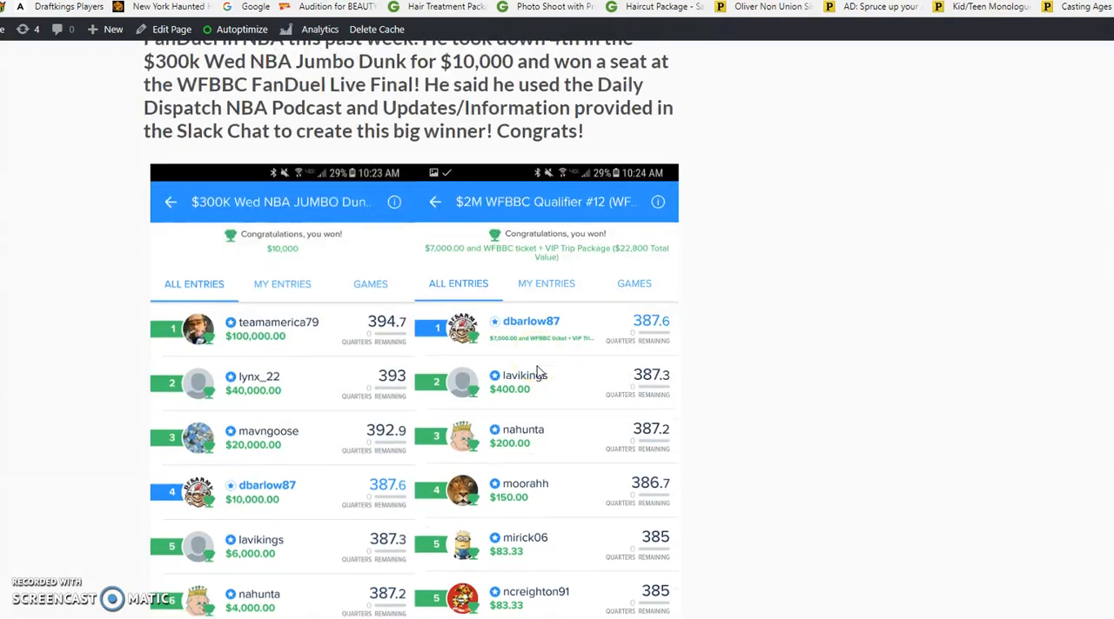
{"action": "scroll", "coordinate": [537, 372], "scroll_direction": "down", "scroll_amount": 1}
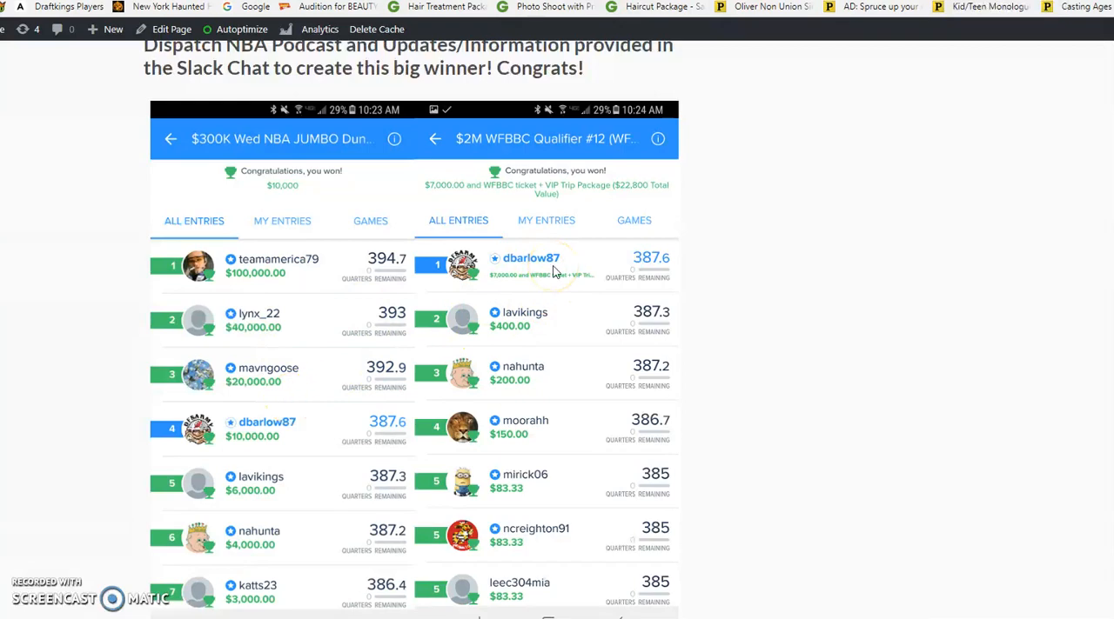
{"action": "scroll", "coordinate": [356, 391], "scroll_direction": "down", "scroll_amount": 10}
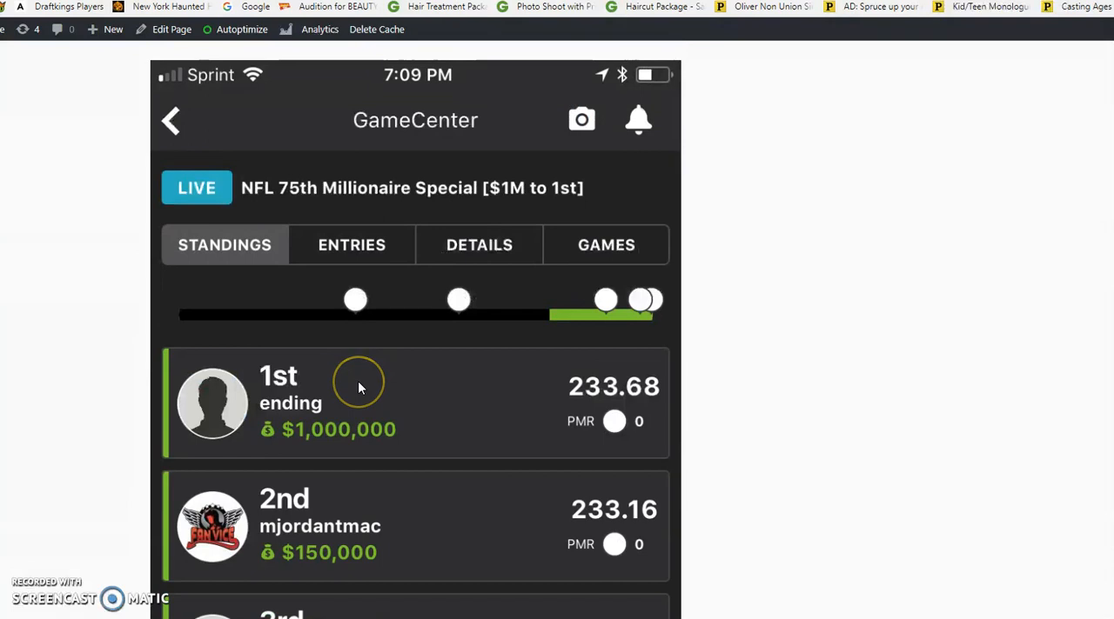
{"action": "scroll", "coordinate": [358, 381], "scroll_direction": "down", "scroll_amount": 3}
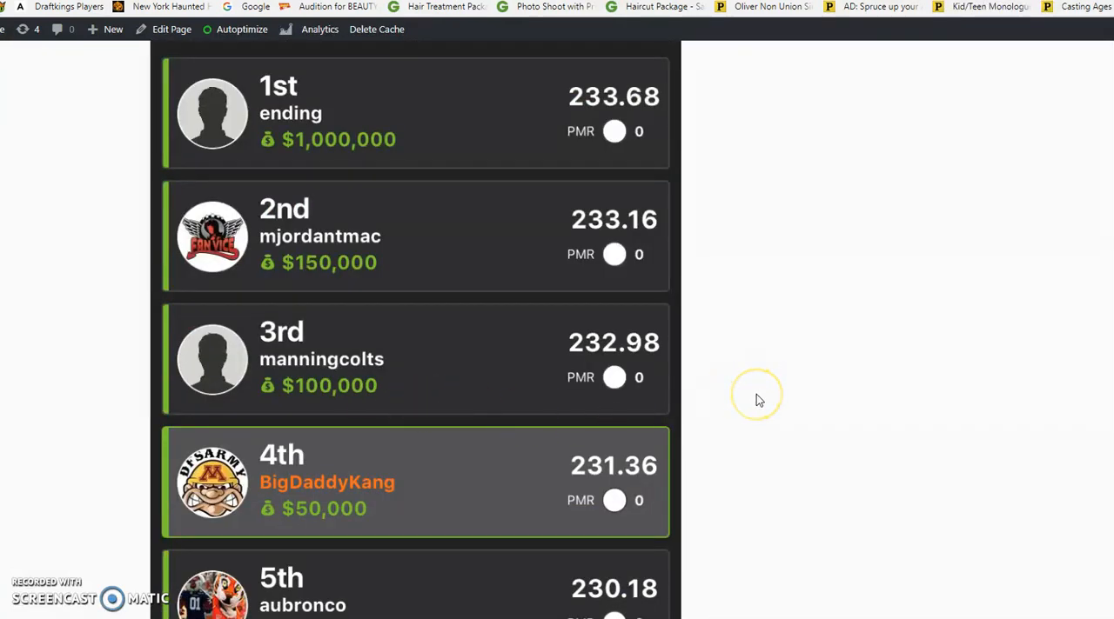
{"action": "scroll", "coordinate": [418, 467], "scroll_direction": "up", "scroll_amount": 3}
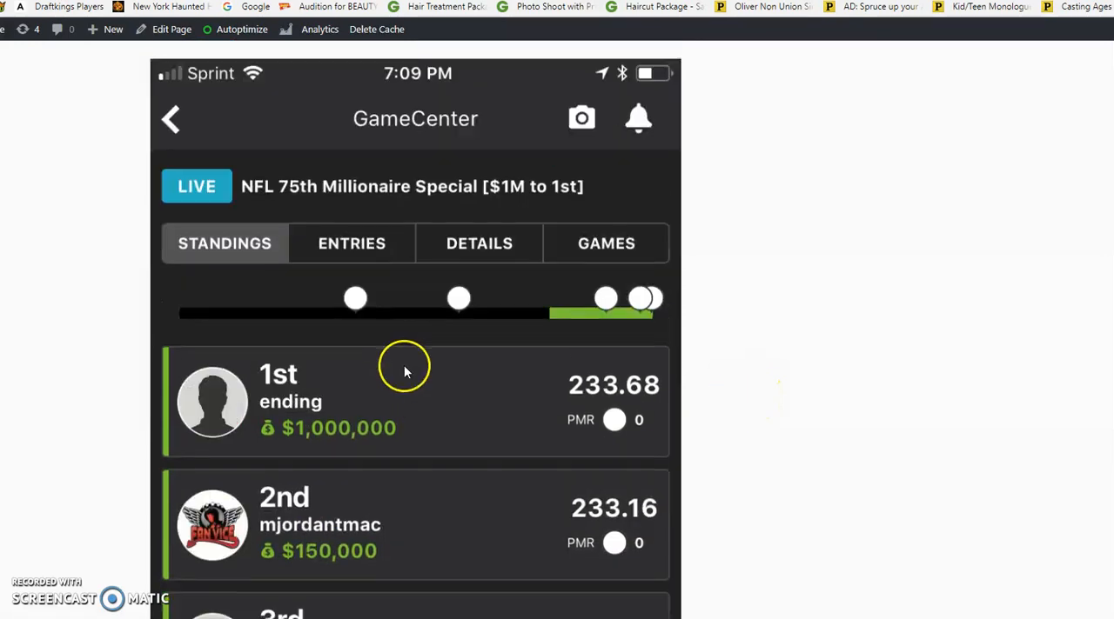
{"action": "scroll", "coordinate": [359, 261], "scroll_direction": "down", "scroll_amount": 3}
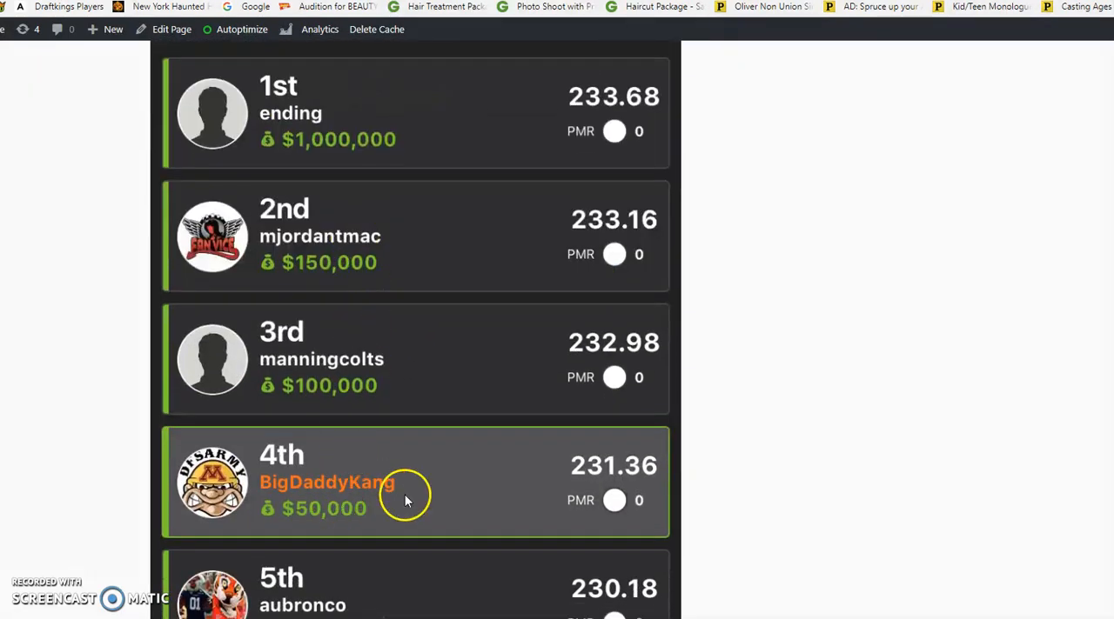
{"action": "scroll", "coordinate": [405, 494], "scroll_direction": "down", "scroll_amount": 10}
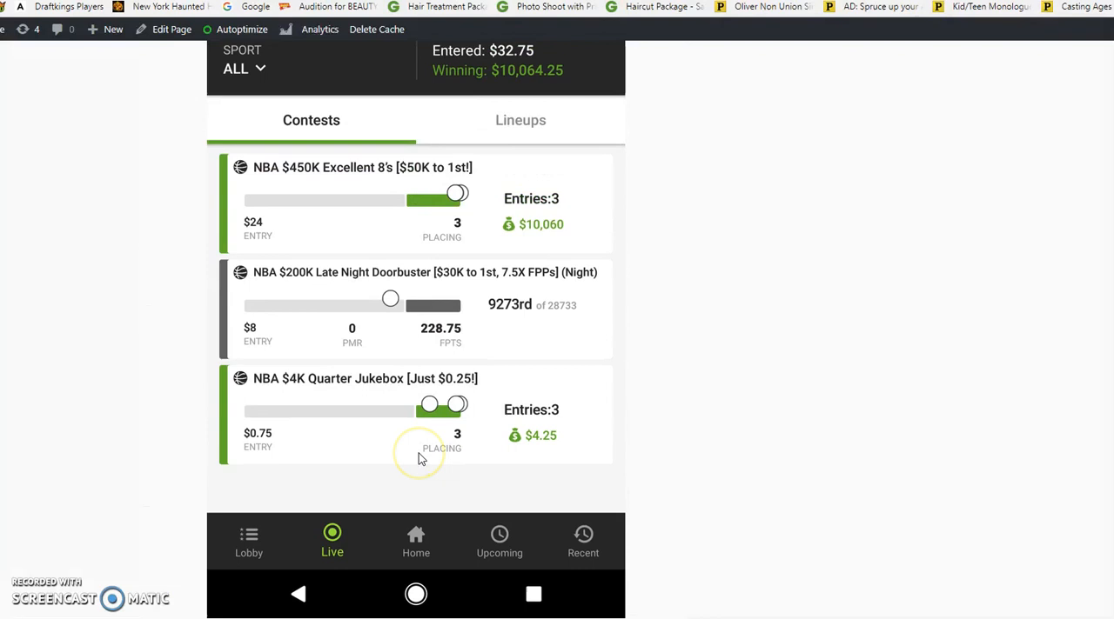
{"action": "scroll", "coordinate": [418, 459], "scroll_direction": "up", "scroll_amount": 3}
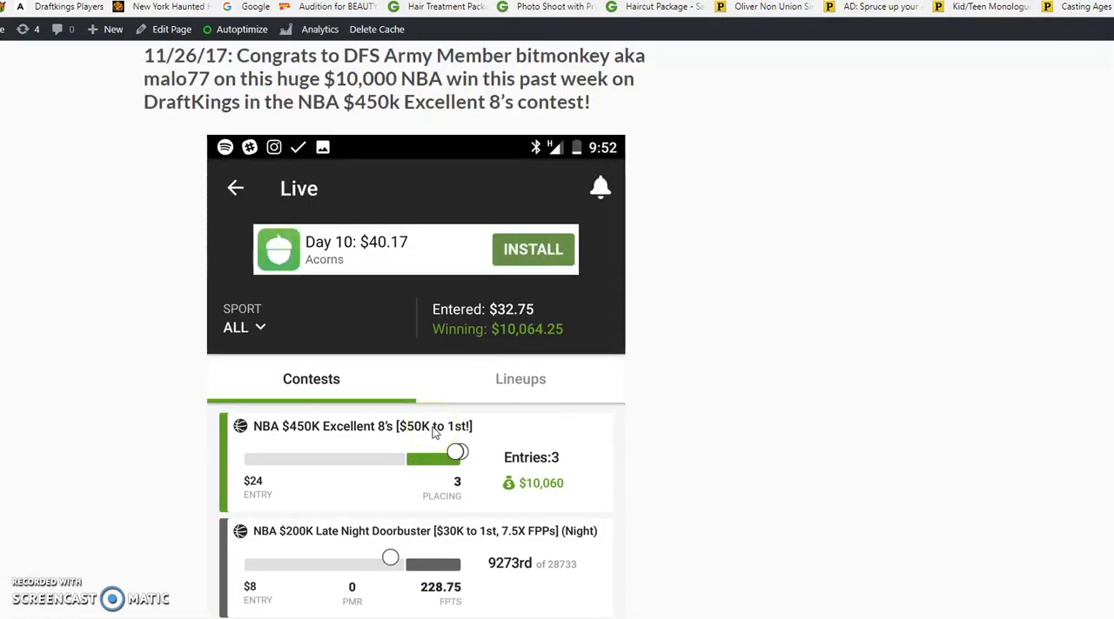